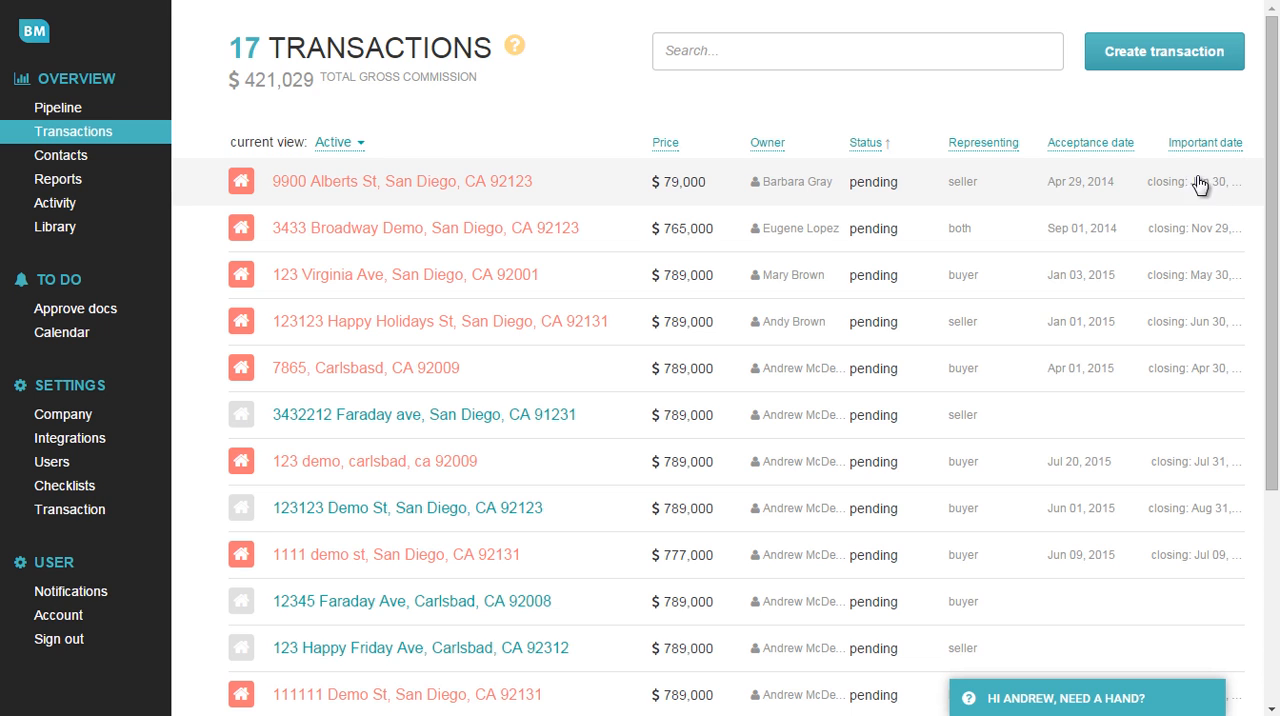
Start a new transaction and fill in the property's street address, city, state and zip code.
click(1148, 62)
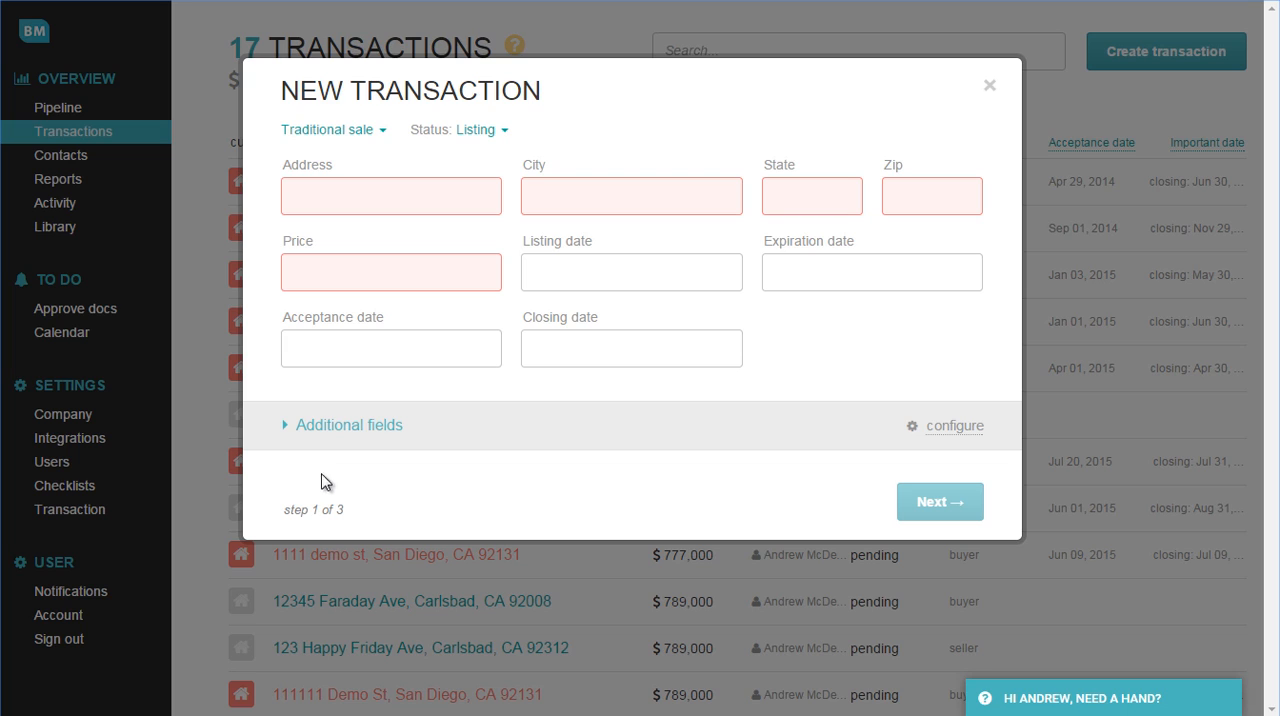
click(380, 204)
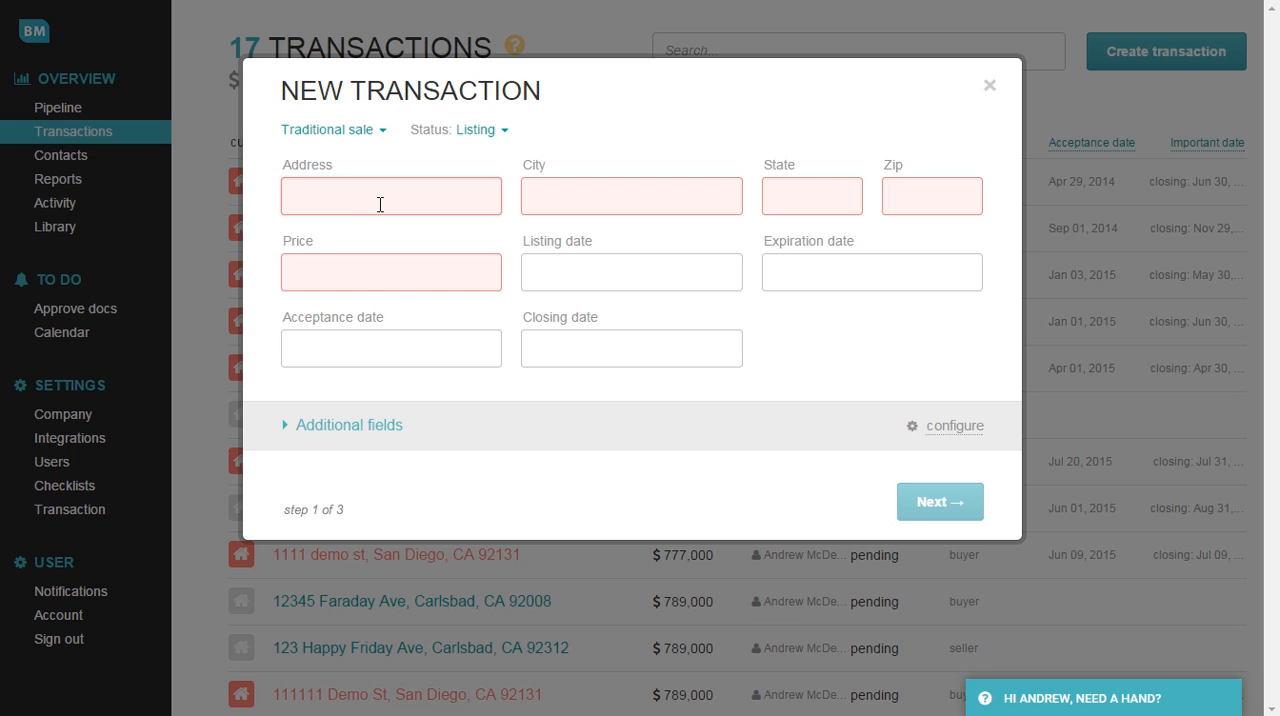
text(7556 d)
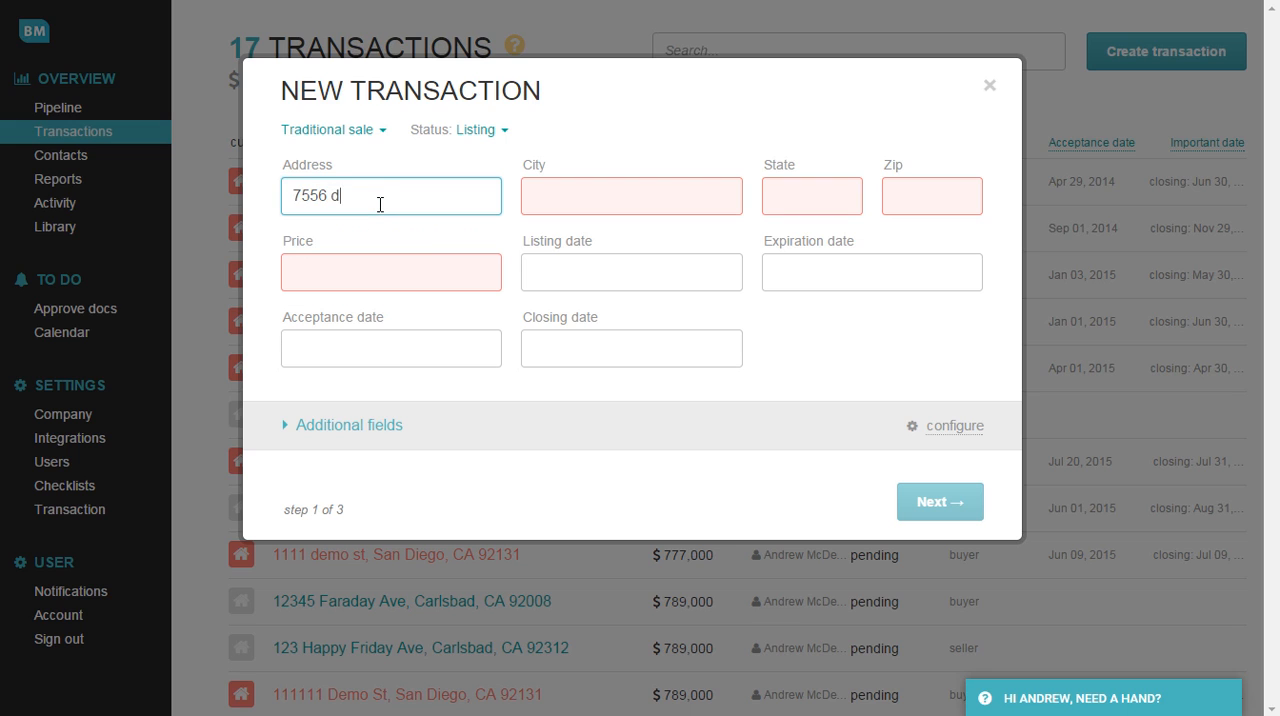
text(emo st)
key(Tab)
text(san )
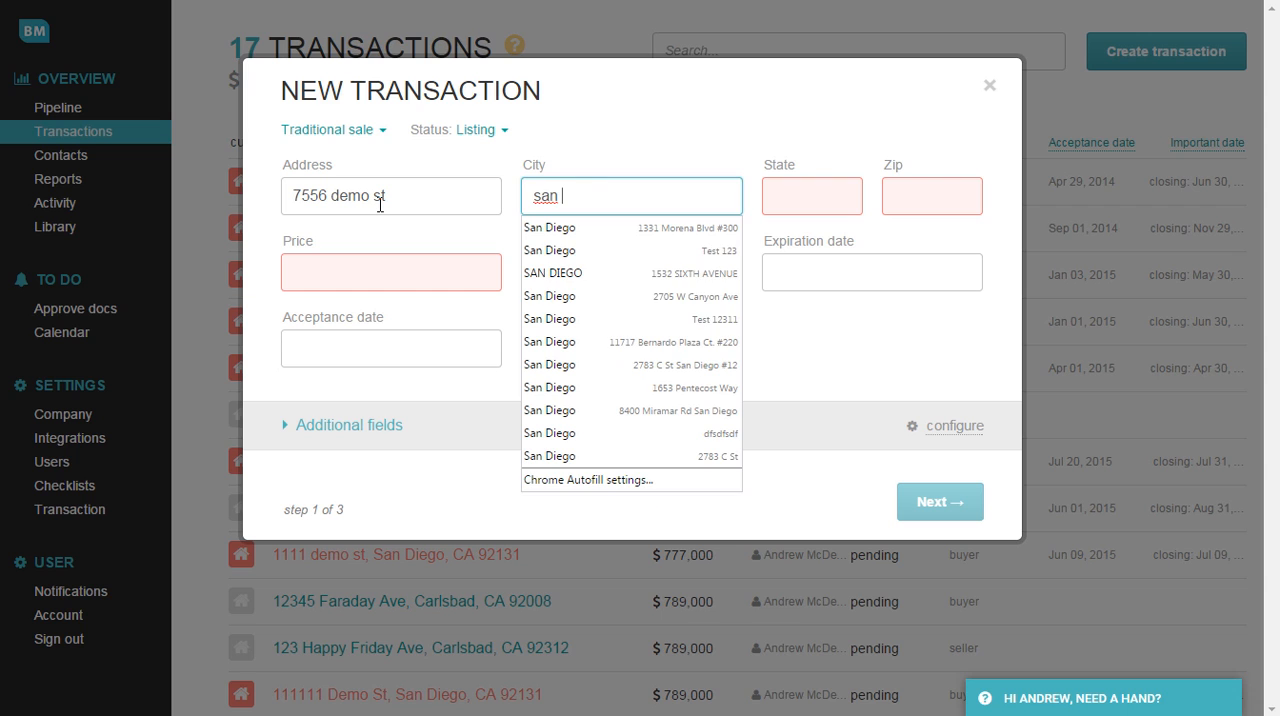
text(diego)
key(Tab)
text(ca)
key(Tab)
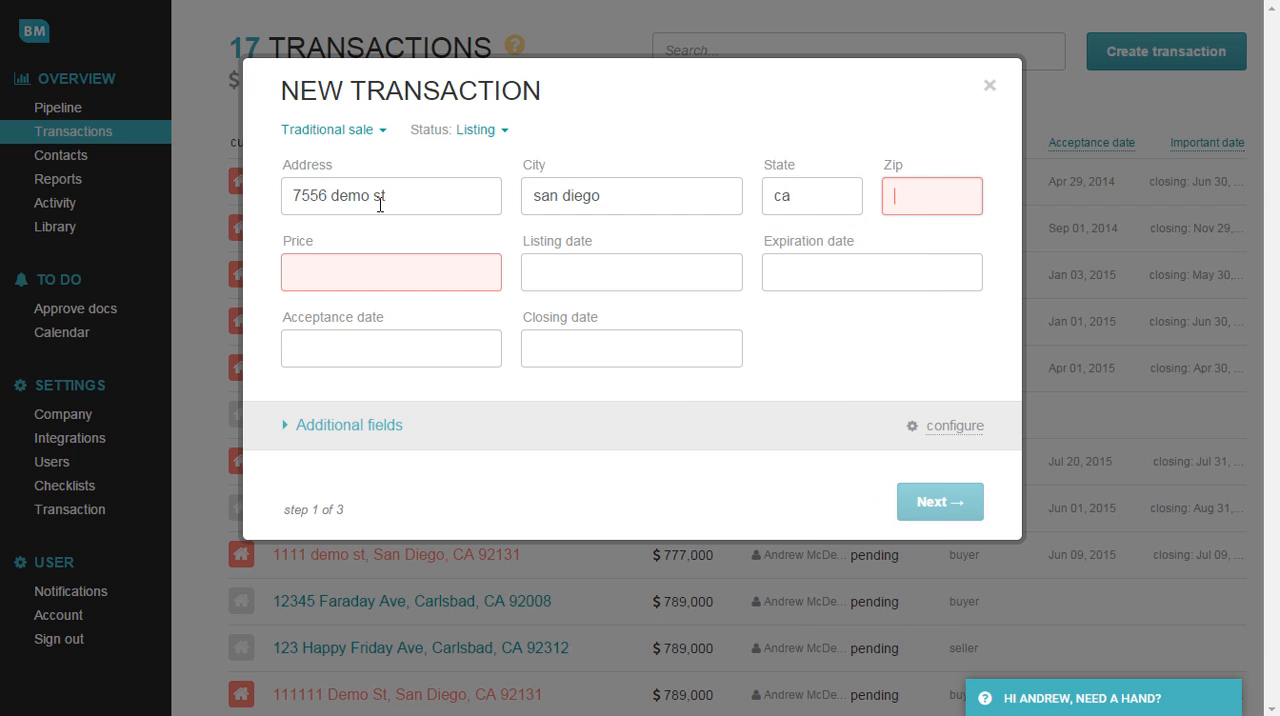
text(92111)
key(Tab)
Set the transaction price to 789000 and continue to the contacts stage.
text(7)
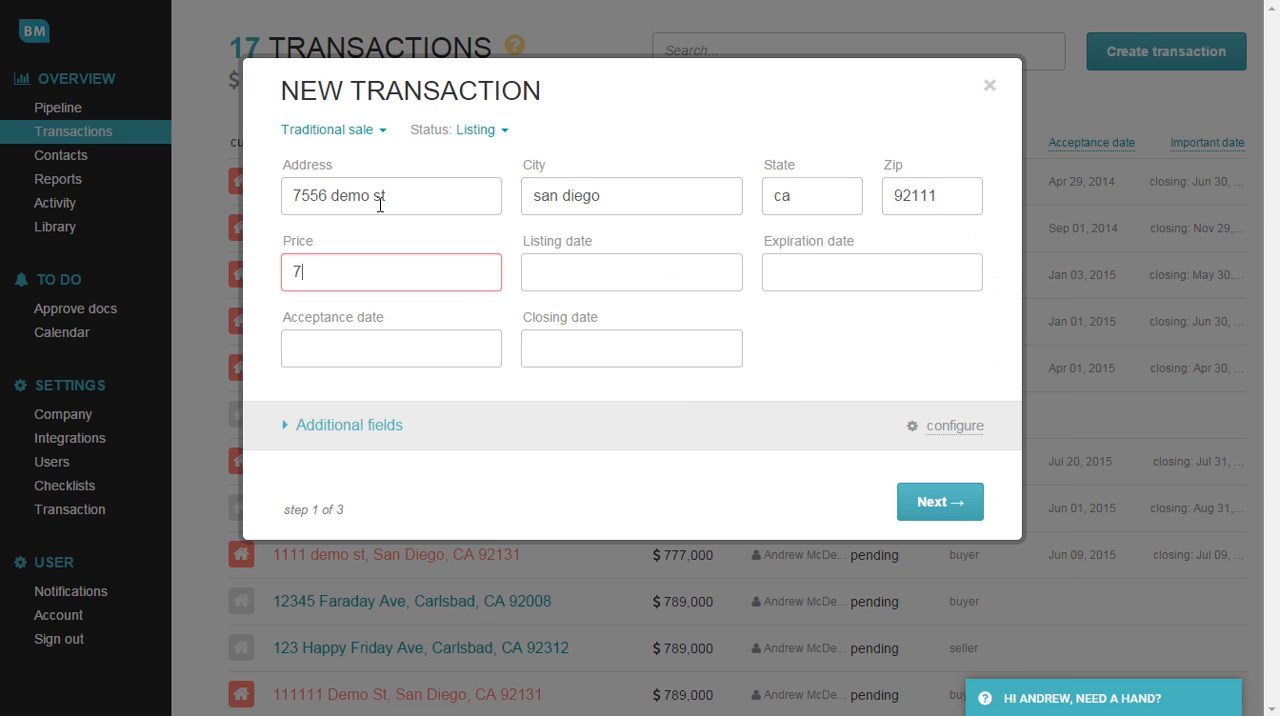
text(89000)
click(940, 508)
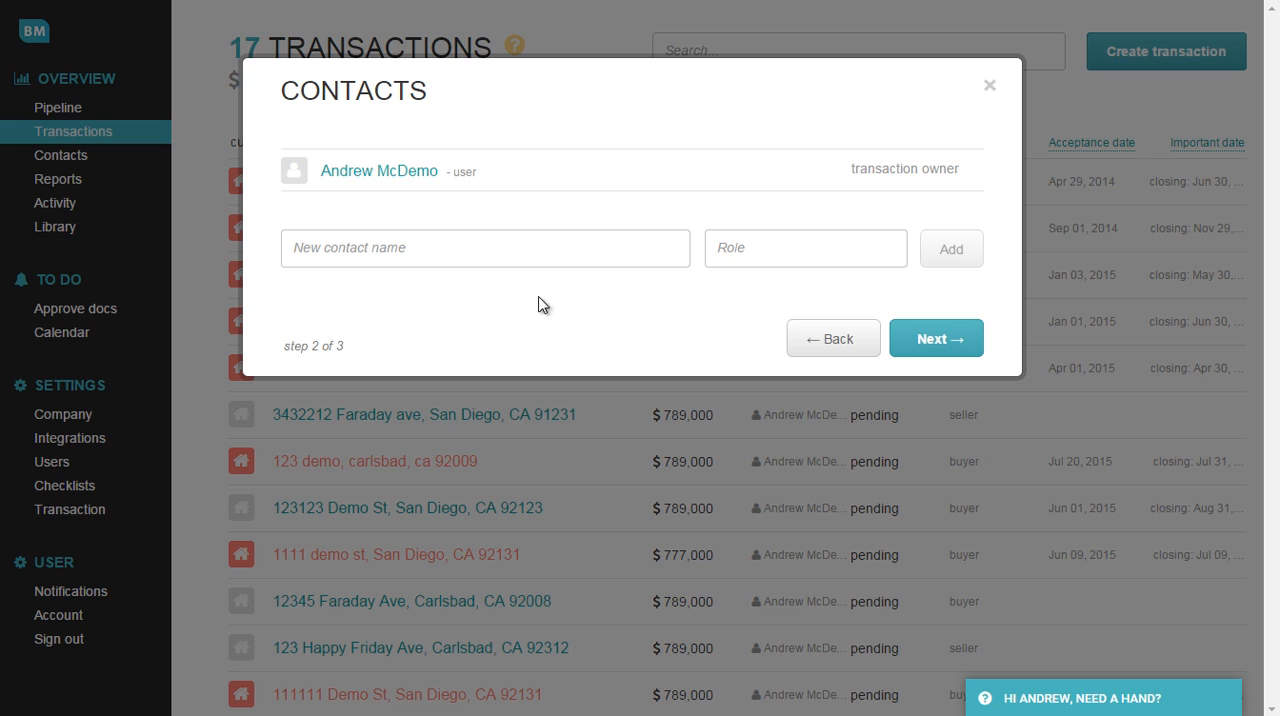
Add an existing contact to the transaction with the role seller.
click(418, 259)
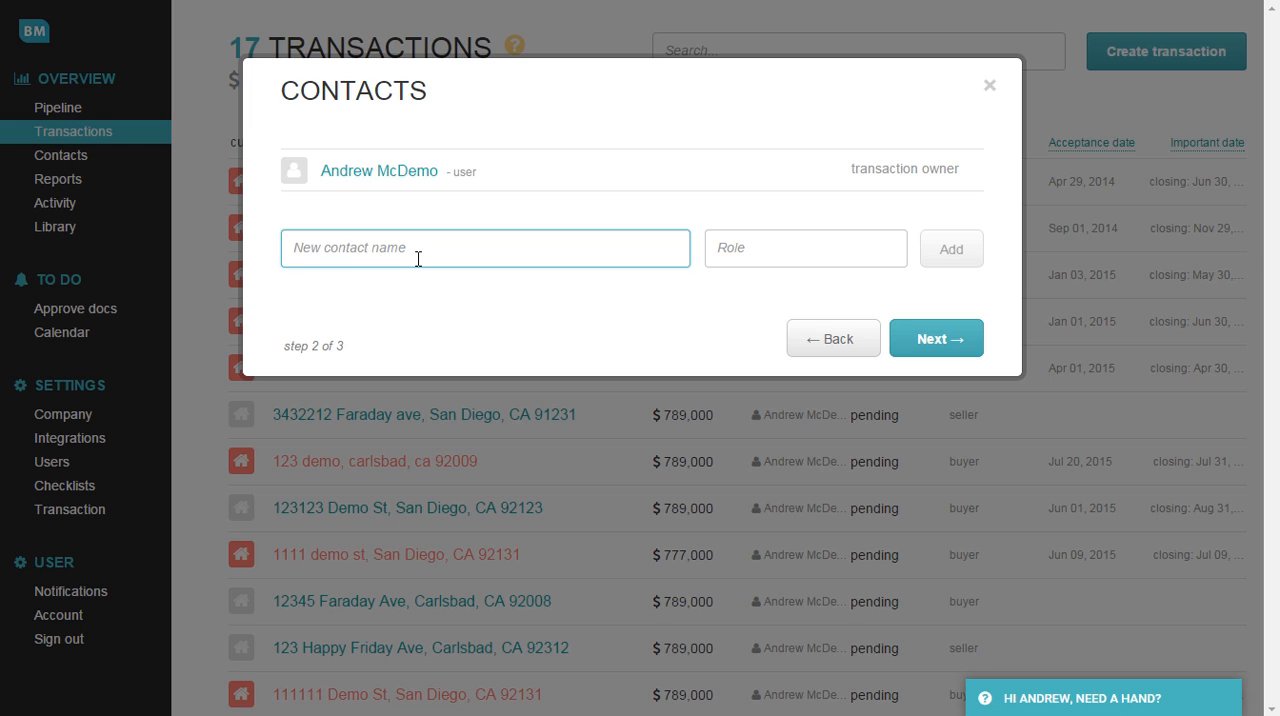
text(brian)
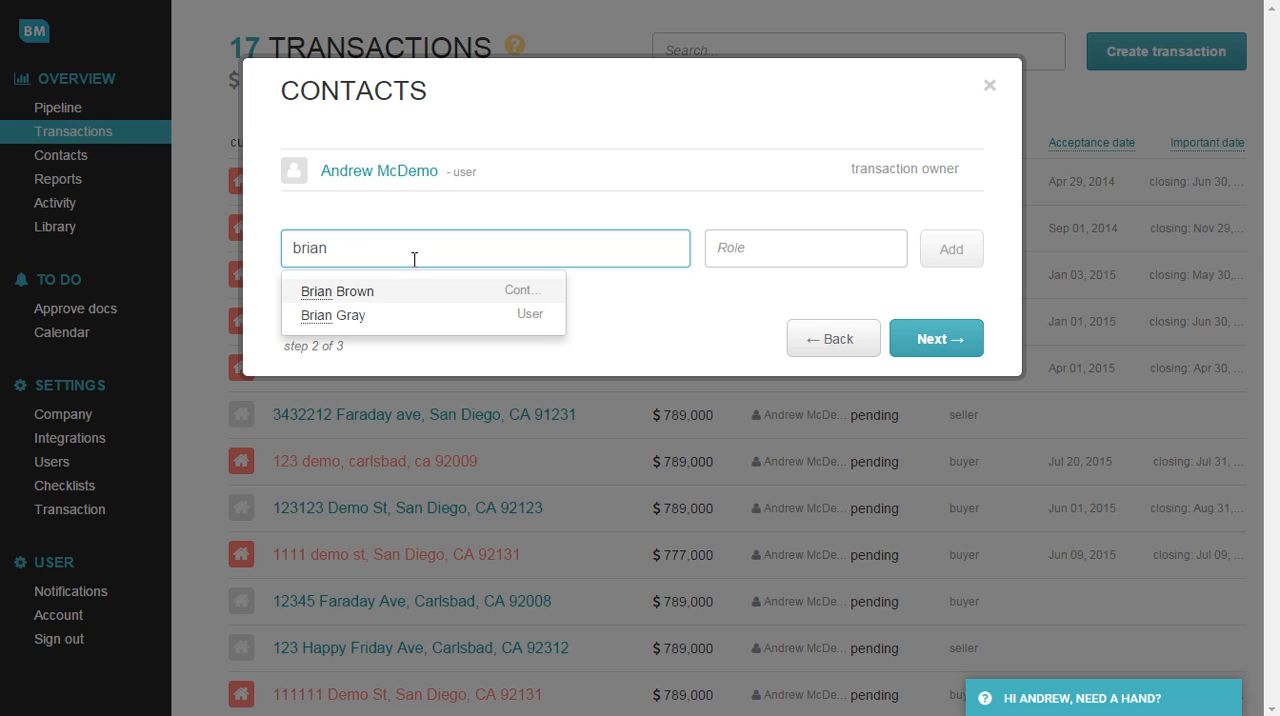
click(368, 291)
click(763, 249)
text(se)
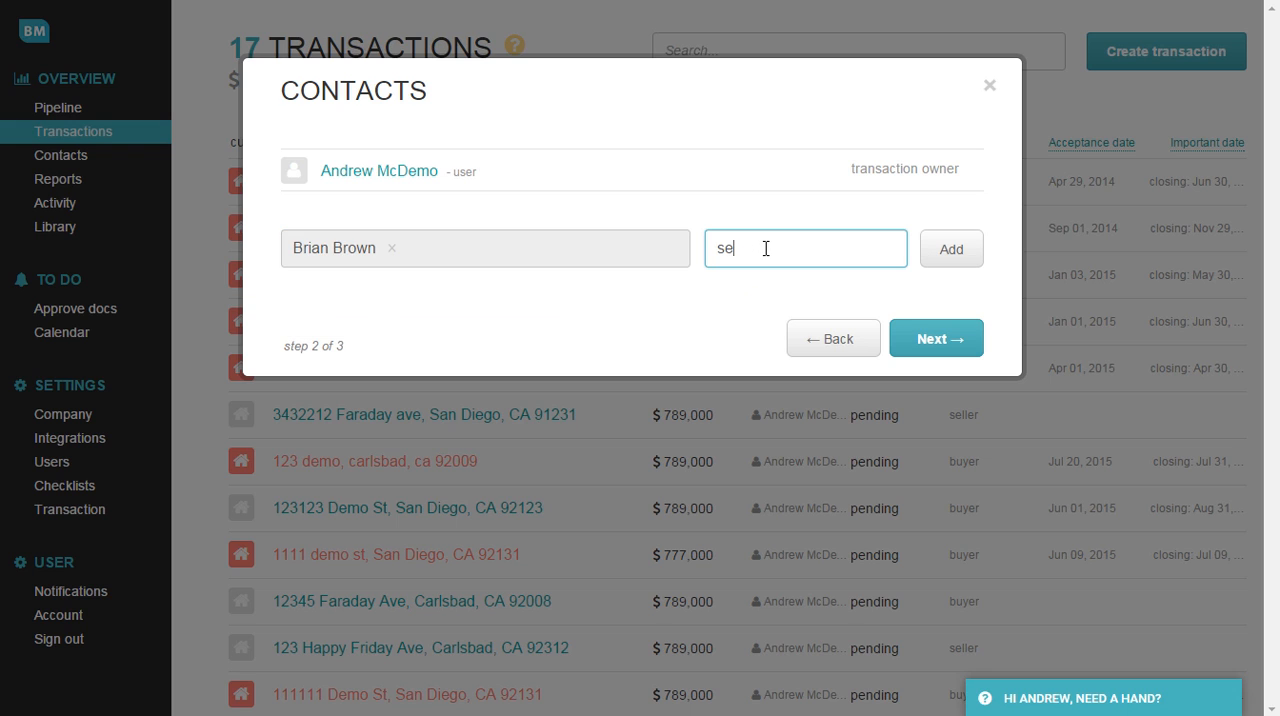
text(ller)
click(955, 252)
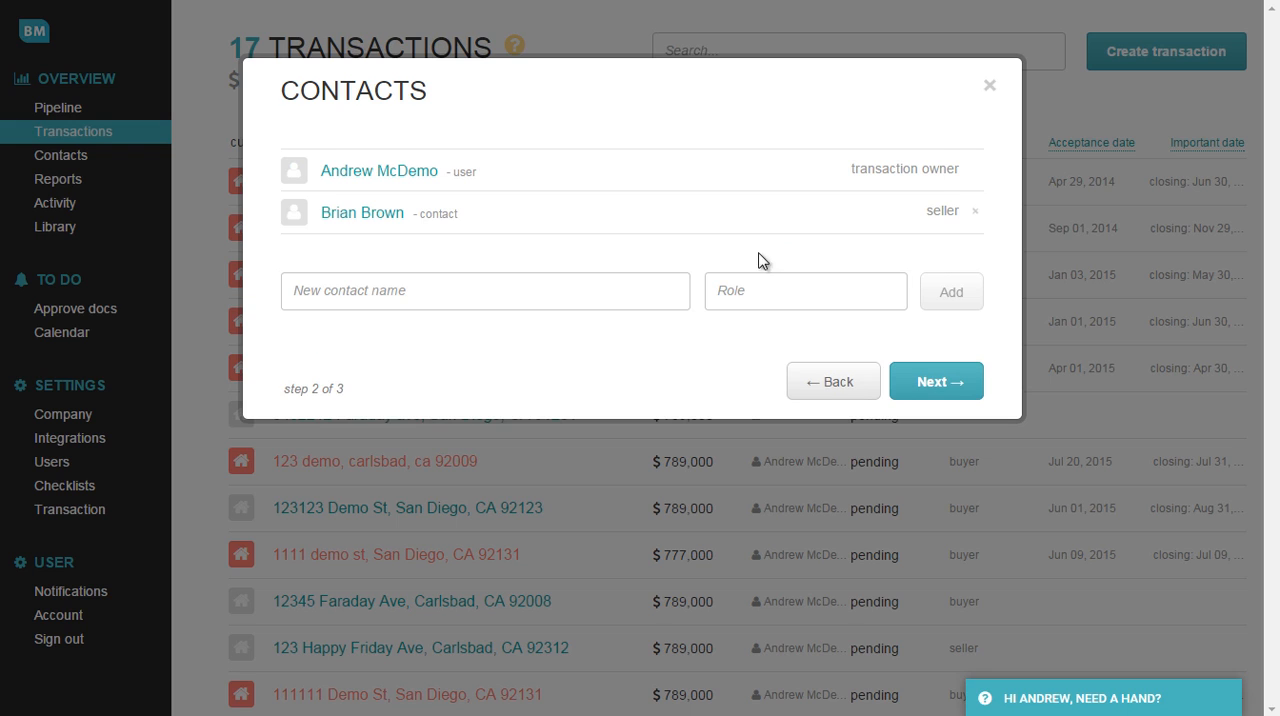
Add a second contact who is not yet on file by full name, with the role seller.
click(521, 300)
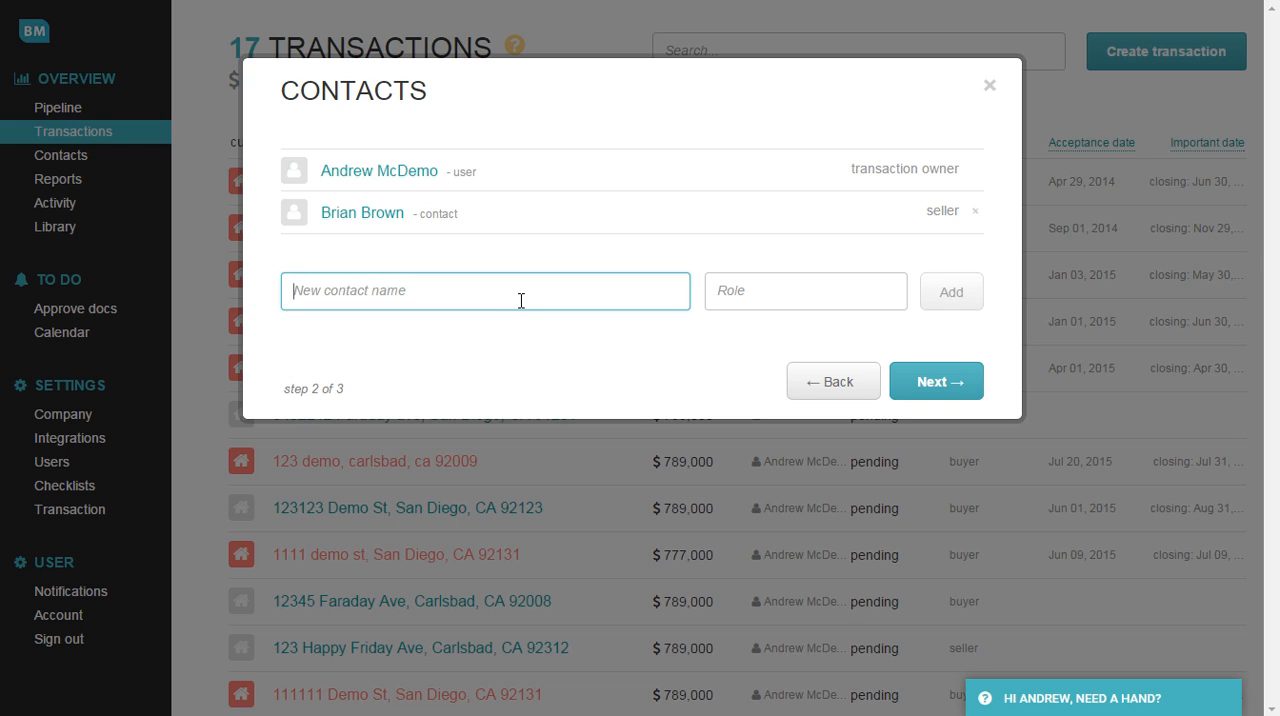
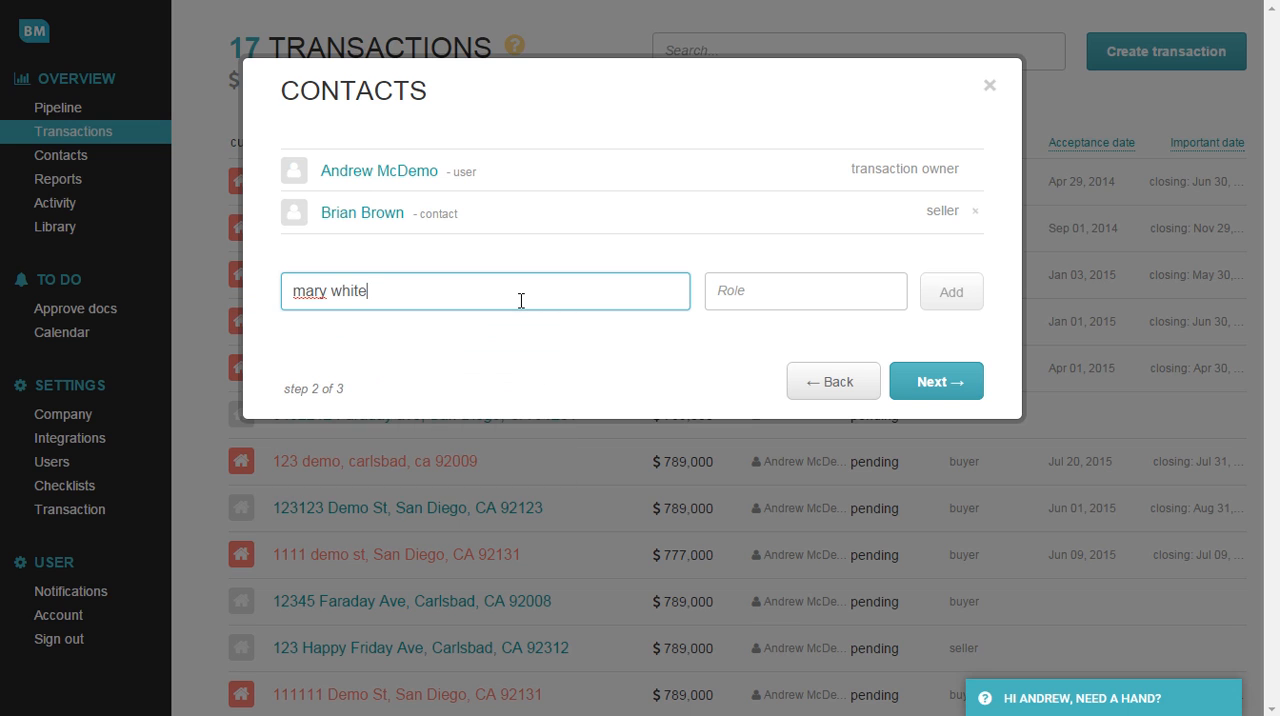
click(806, 298)
text(seller)
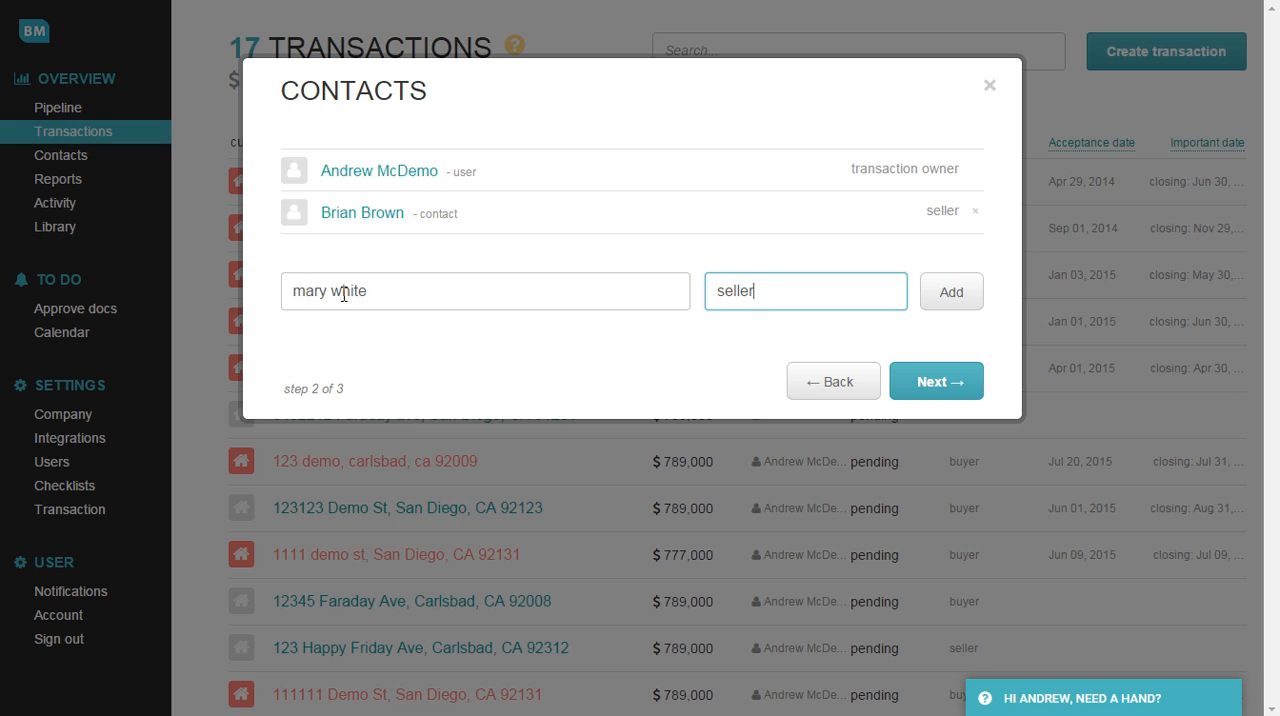
click(951, 294)
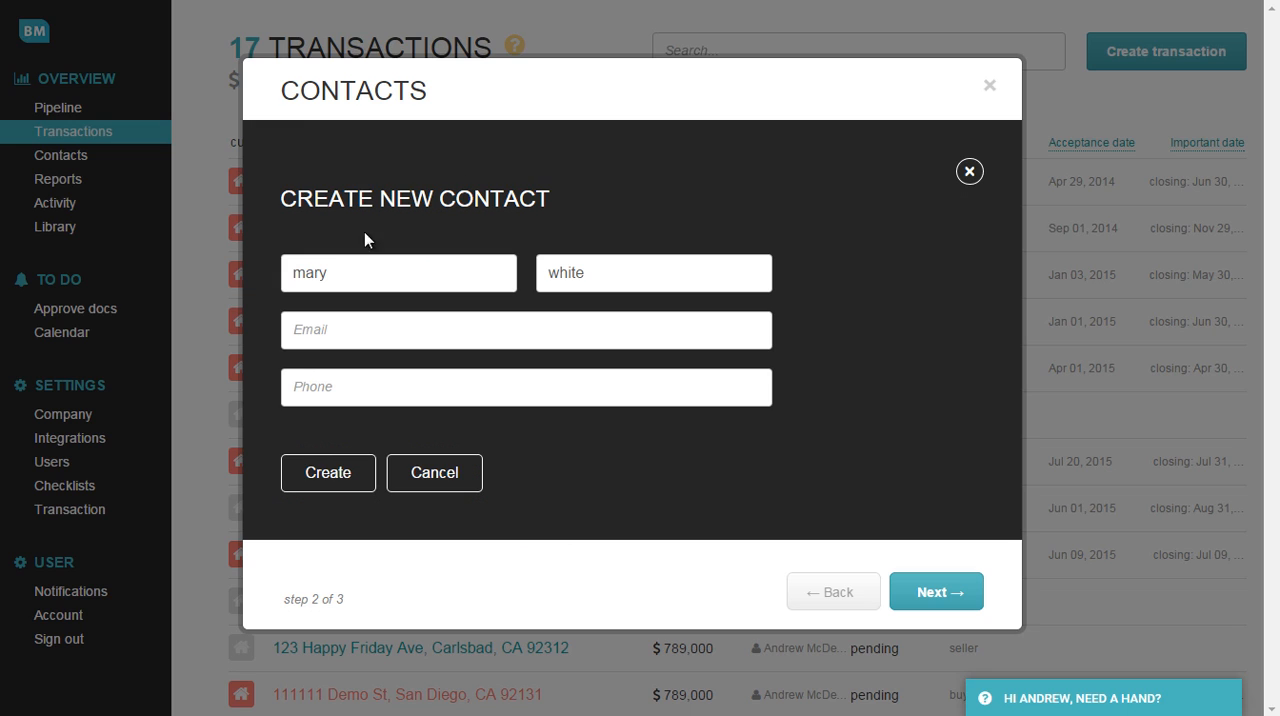
Fill in the new contact's e-mail and phone number and create the contact.
click(321, 333)
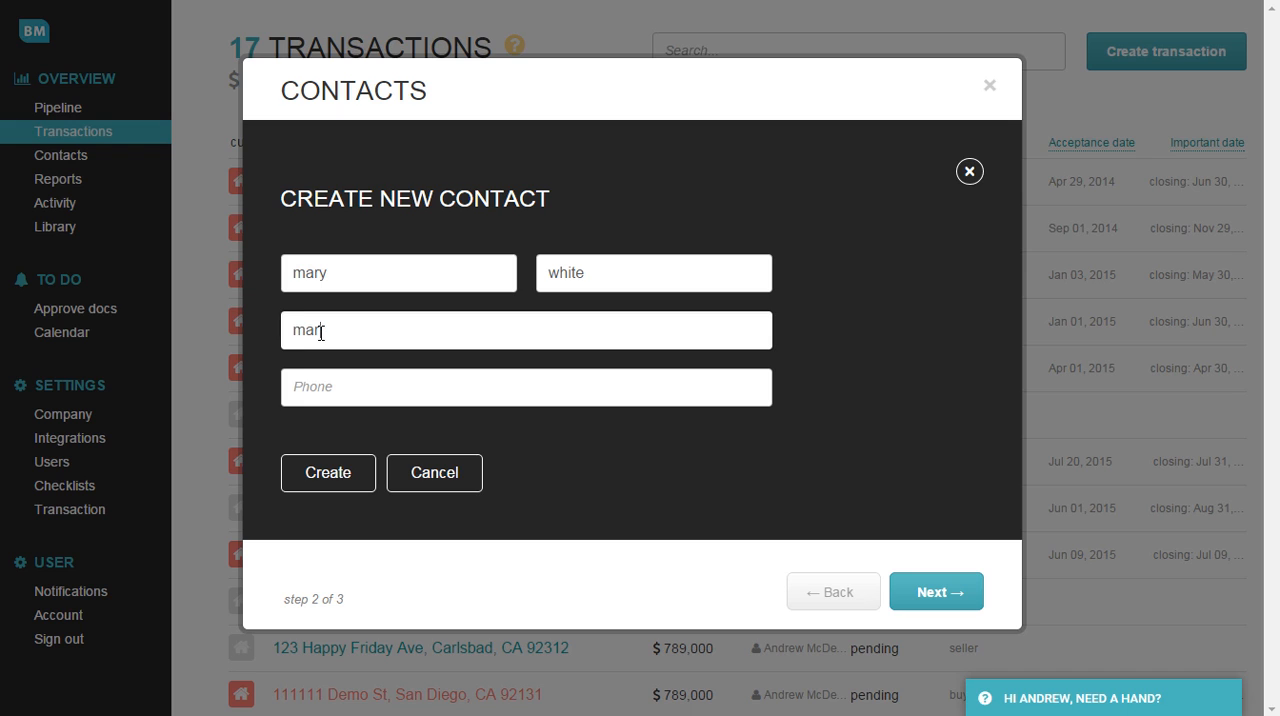
key(Tab)
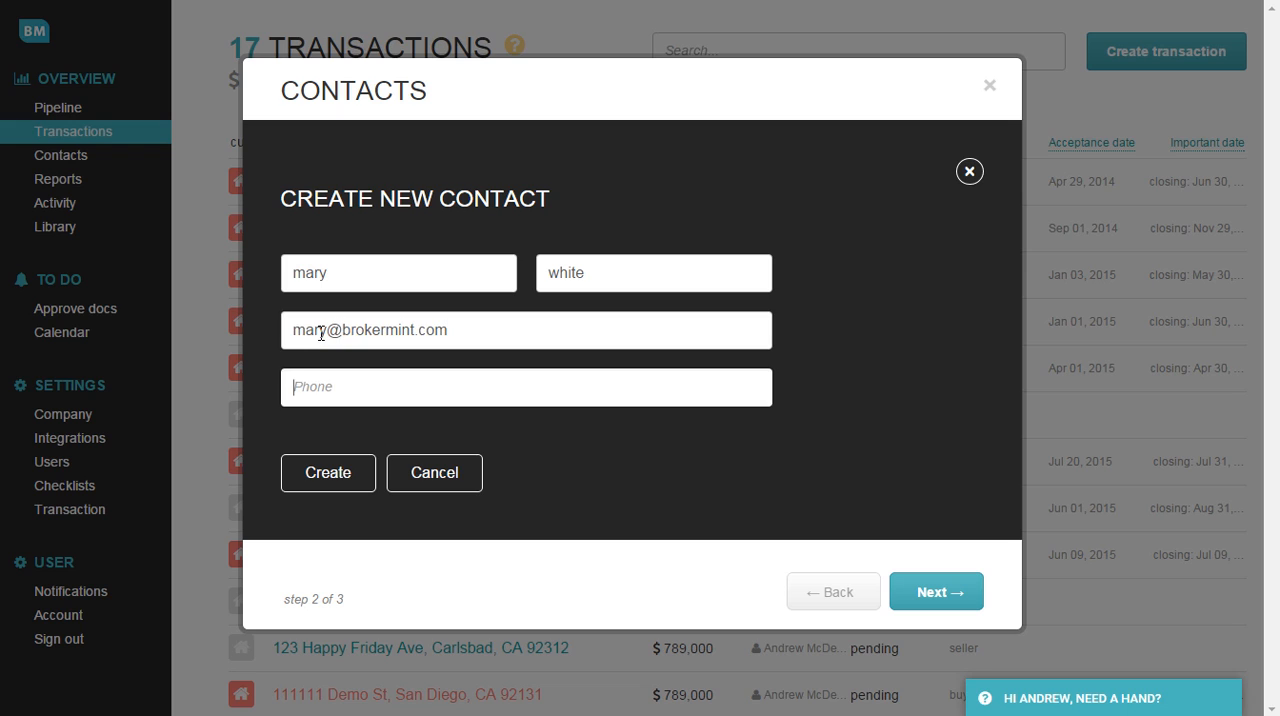
text(123-123-1111)
click(331, 474)
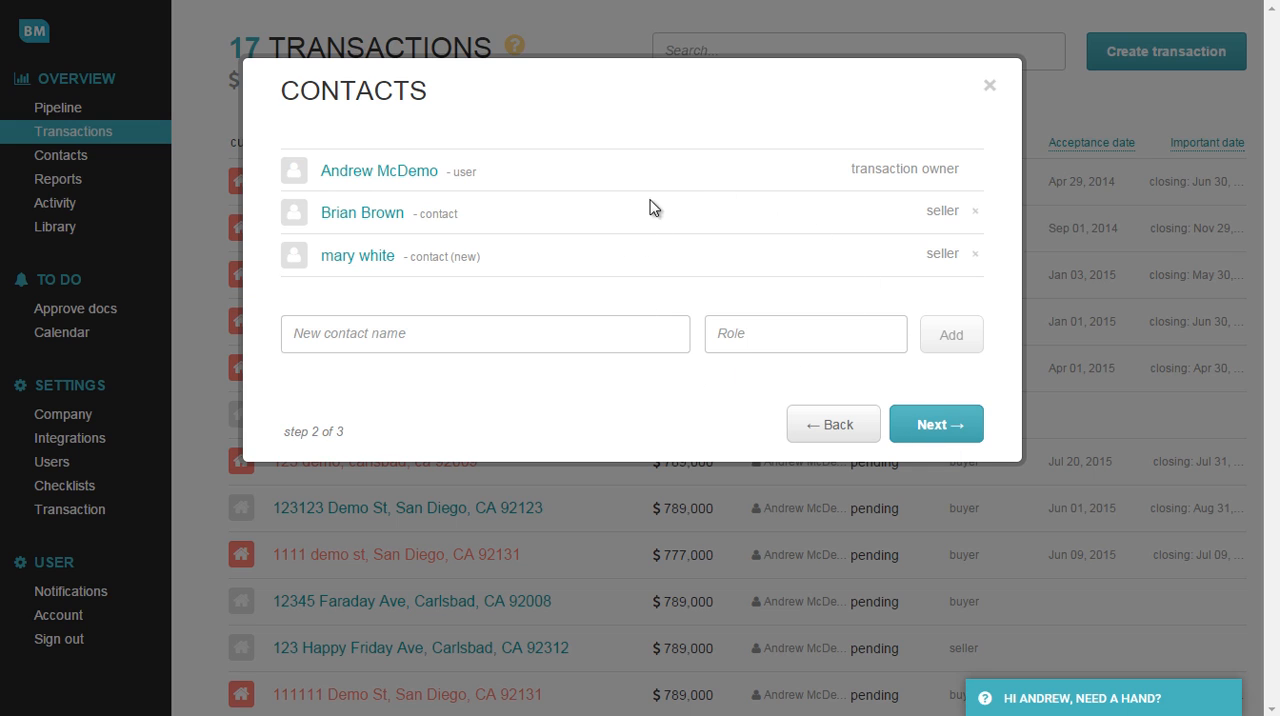
Continue to the agents and commissions stage and set the total gross commission to 5% of price sold.
click(947, 429)
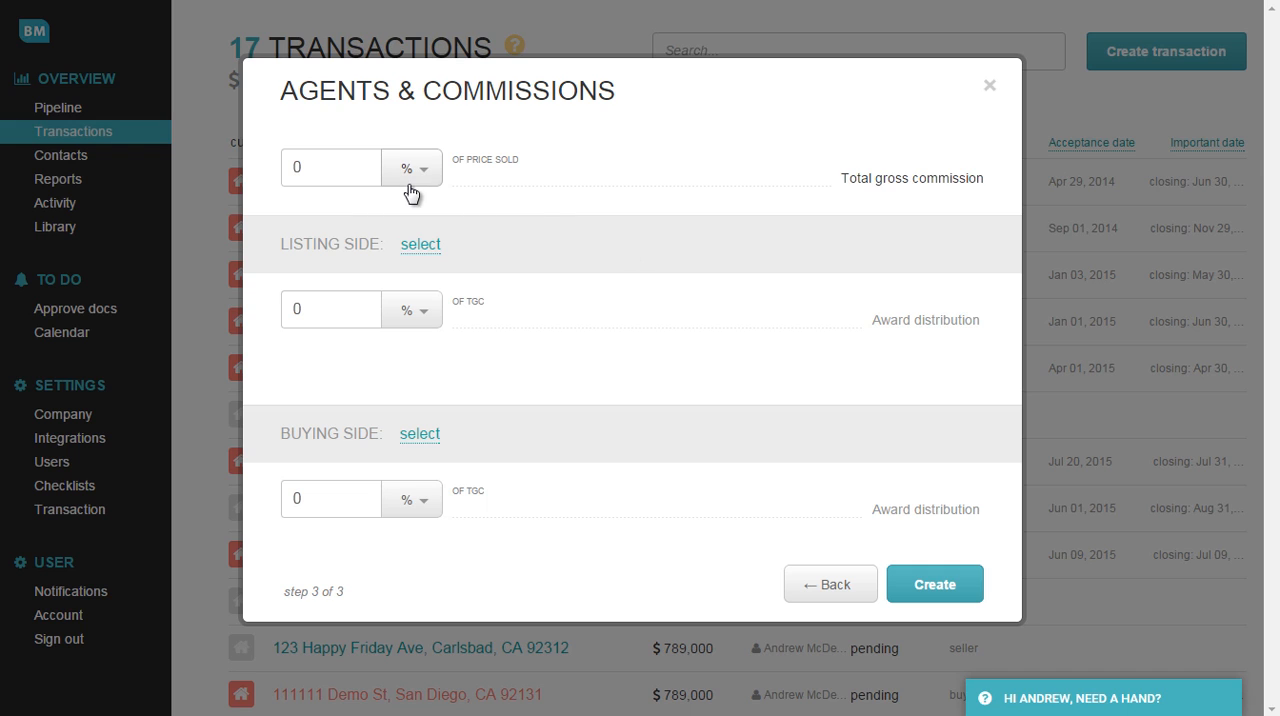
click(285, 170)
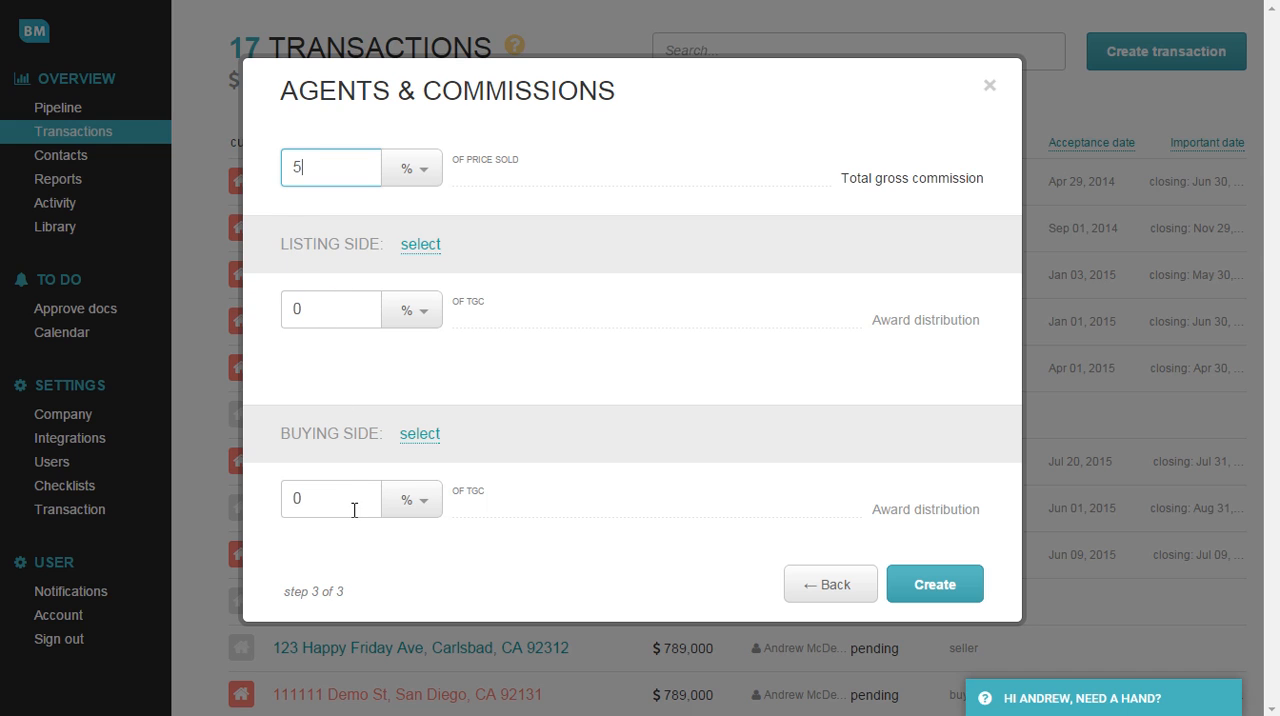
Set the listing side and buying side commissions to 50% of TGC each.
click(296, 311)
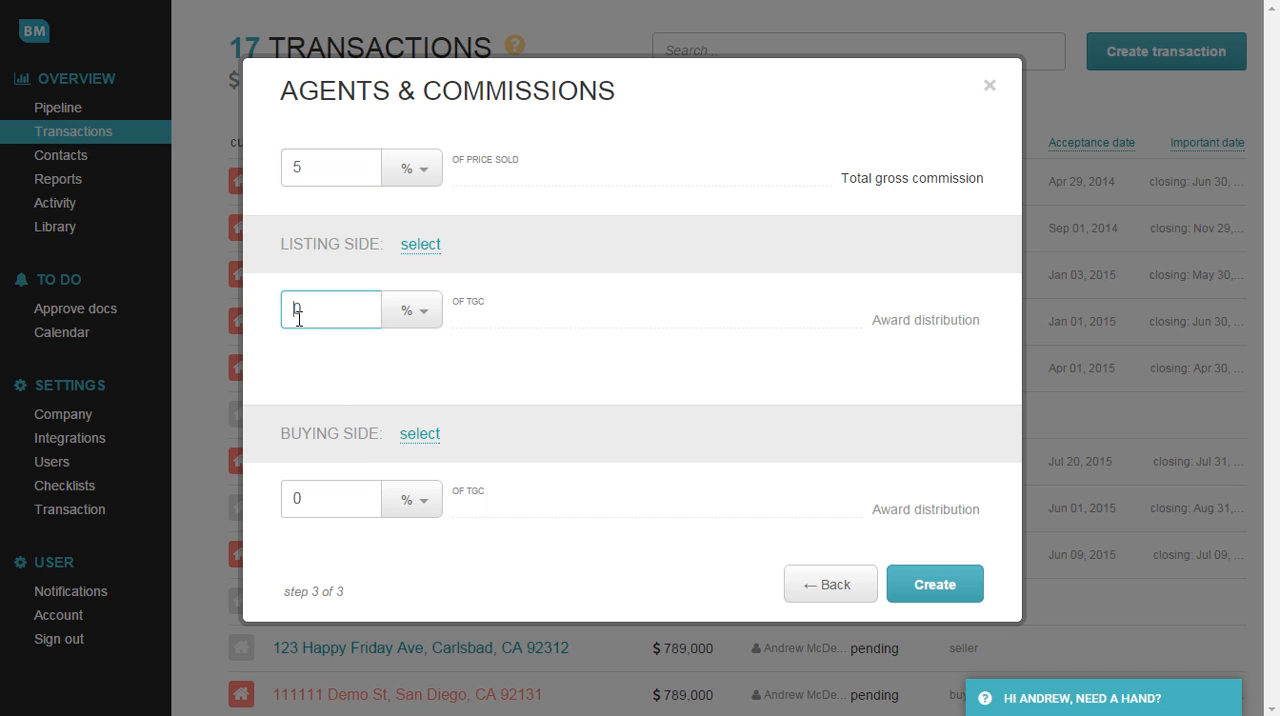
text(5)
click(297, 495)
text(5)
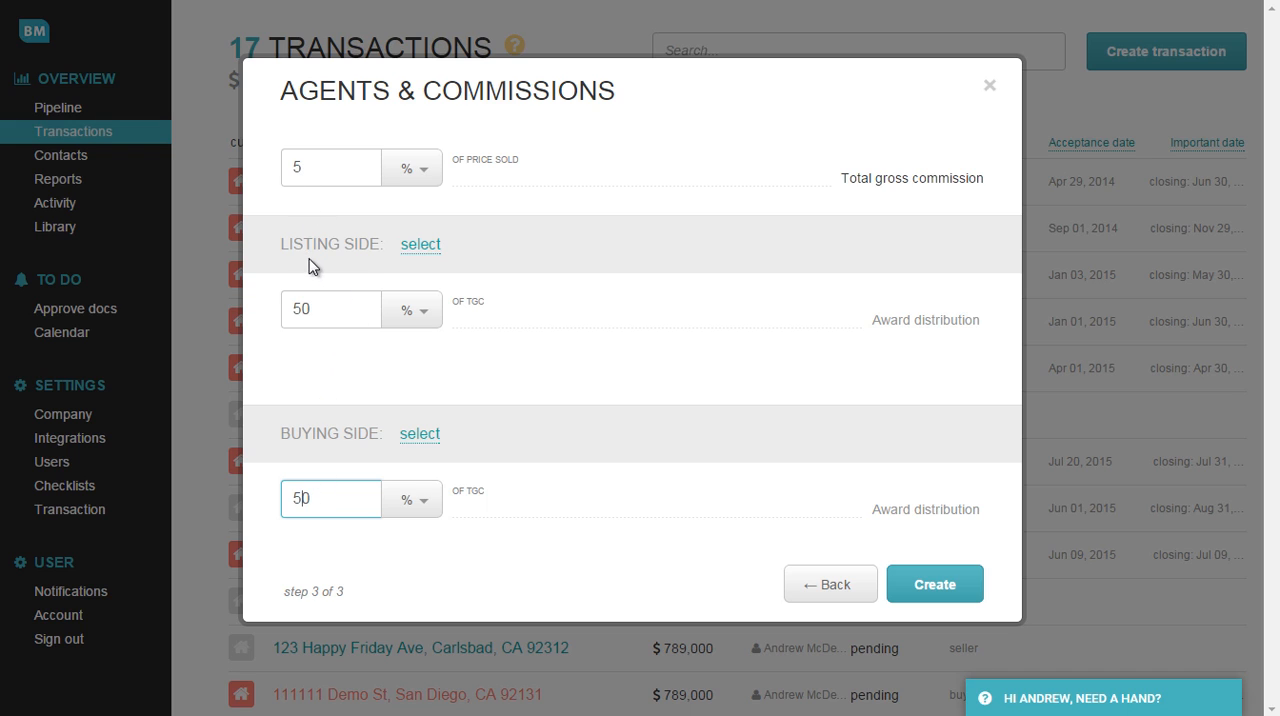
Switch the commission basis of both the listing side and the buying side to % of price sold.
click(412, 318)
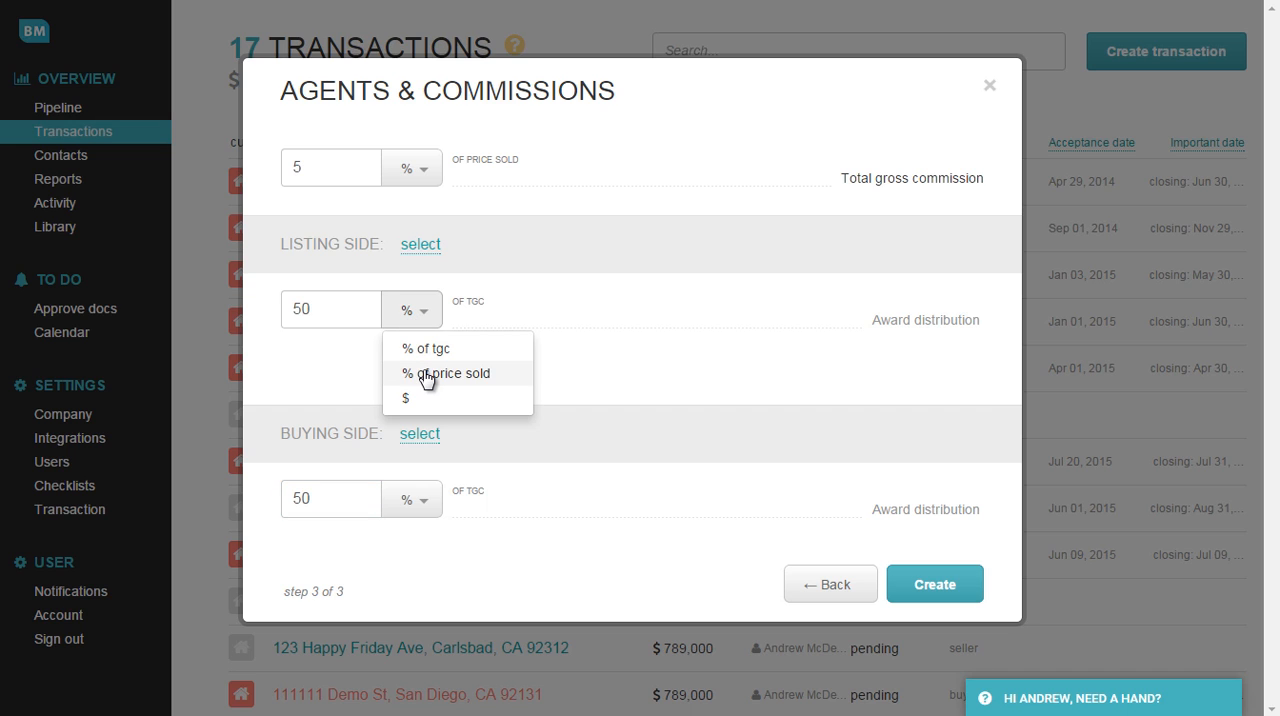
click(425, 383)
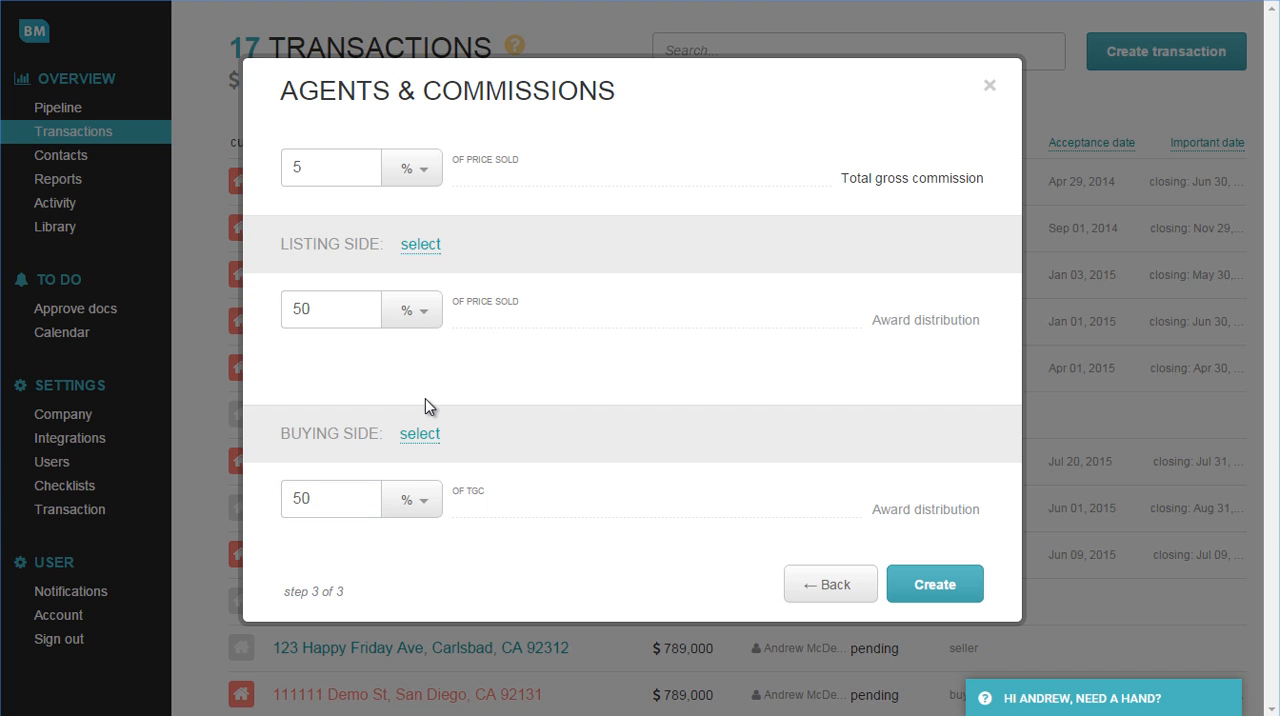
click(424, 504)
click(441, 566)
Set the listing side and buying side commissions to 2.5% each.
drag(334, 309, 243, 313)
text(2.5)
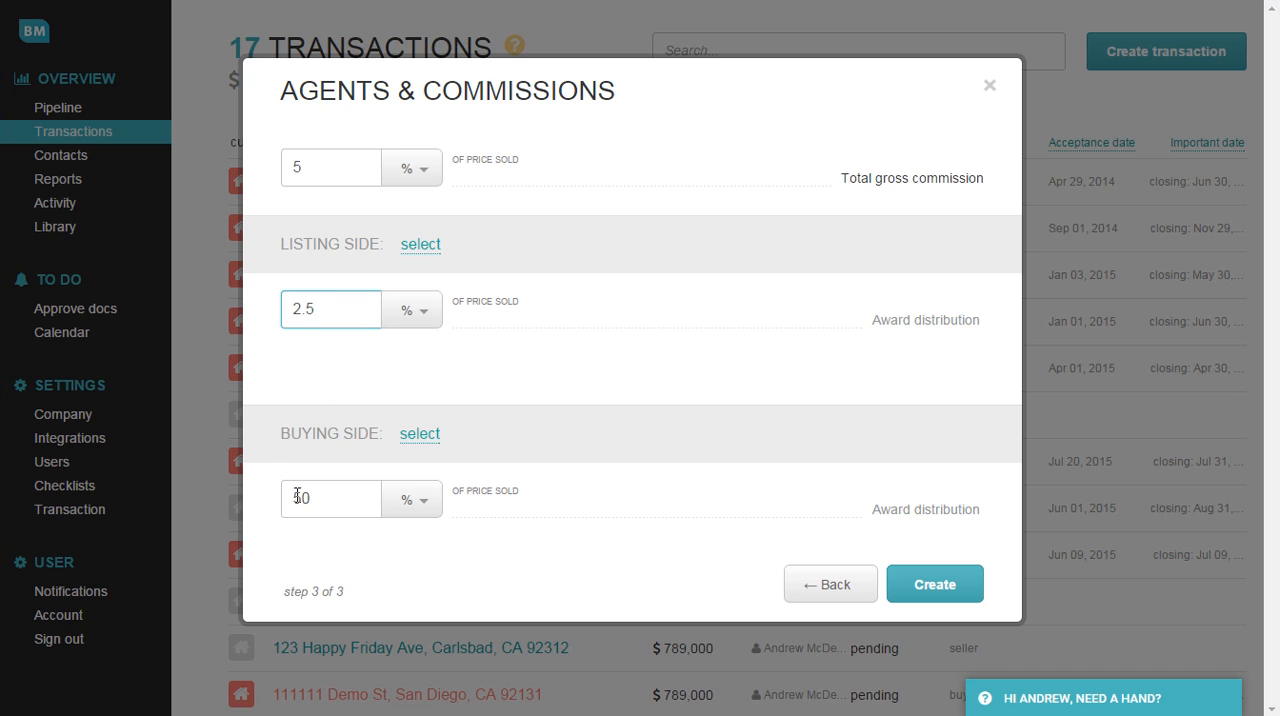
drag(297, 494, 248, 483)
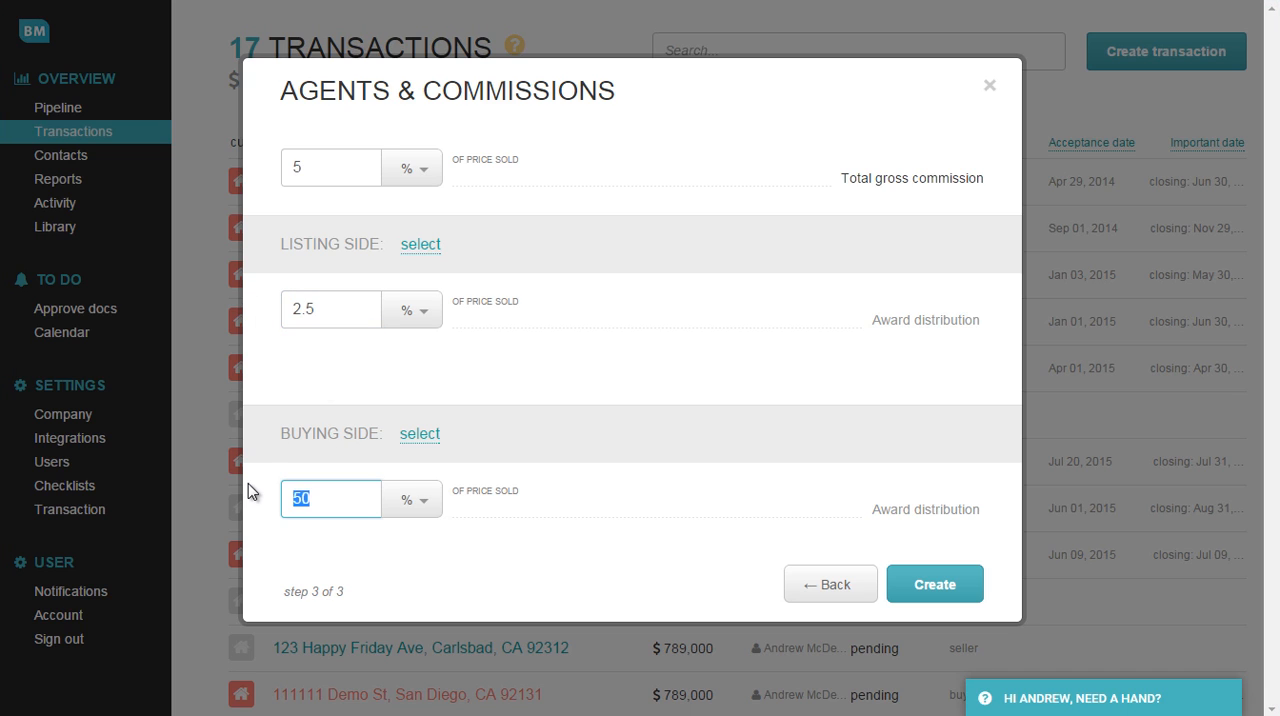
text(2.5)
click(341, 381)
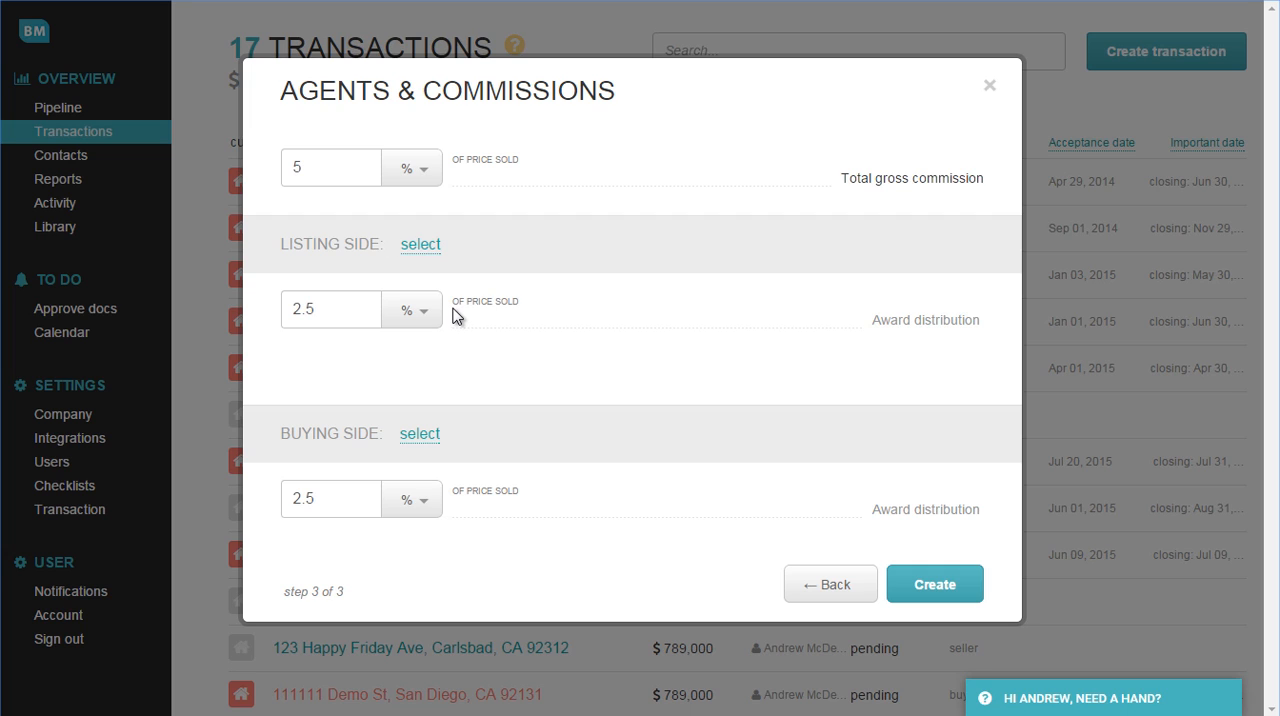
Assign Realty Mint LLC to represent the listing side and the existing company contact Smart Realty to represent the buying side.
click(420, 246)
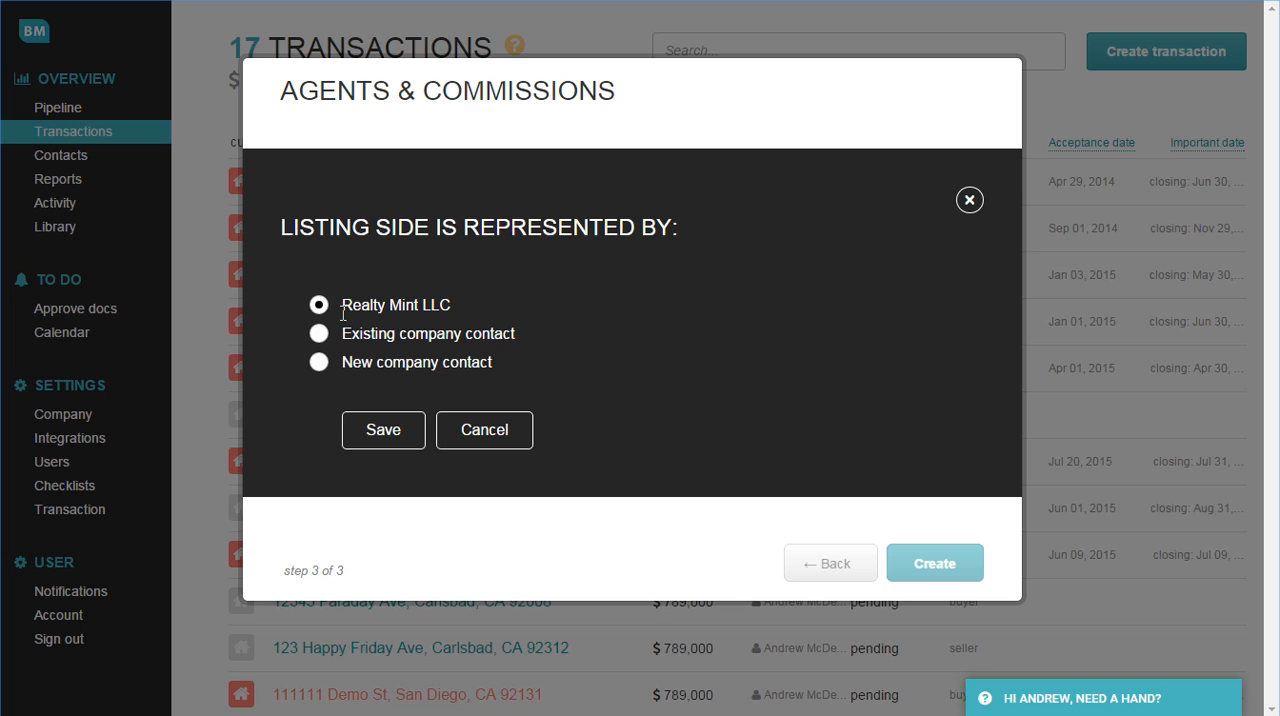
click(400, 425)
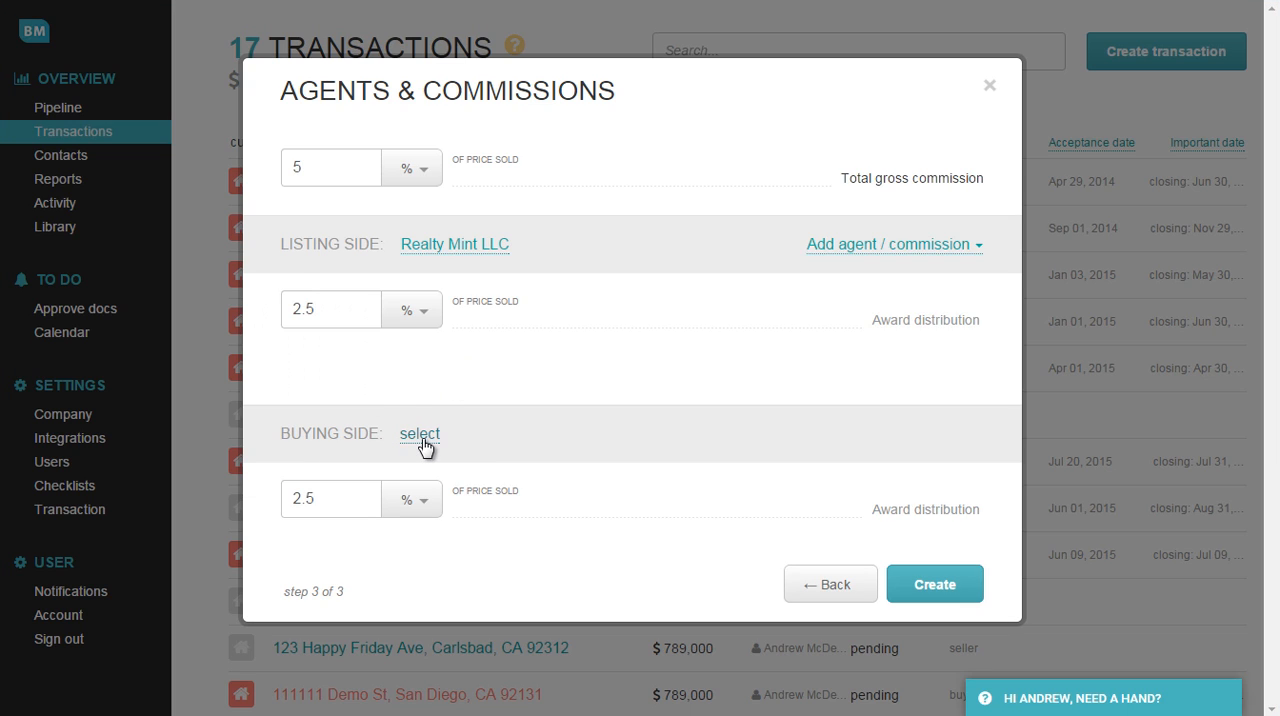
click(418, 440)
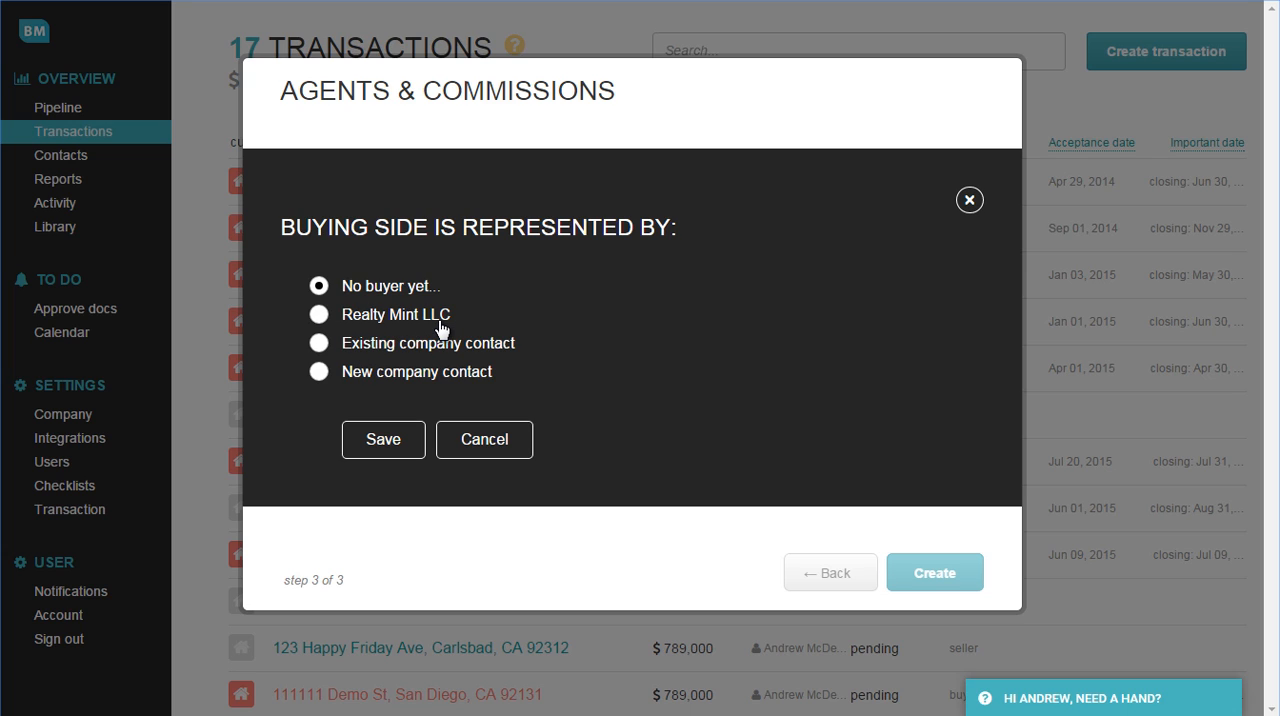
click(320, 343)
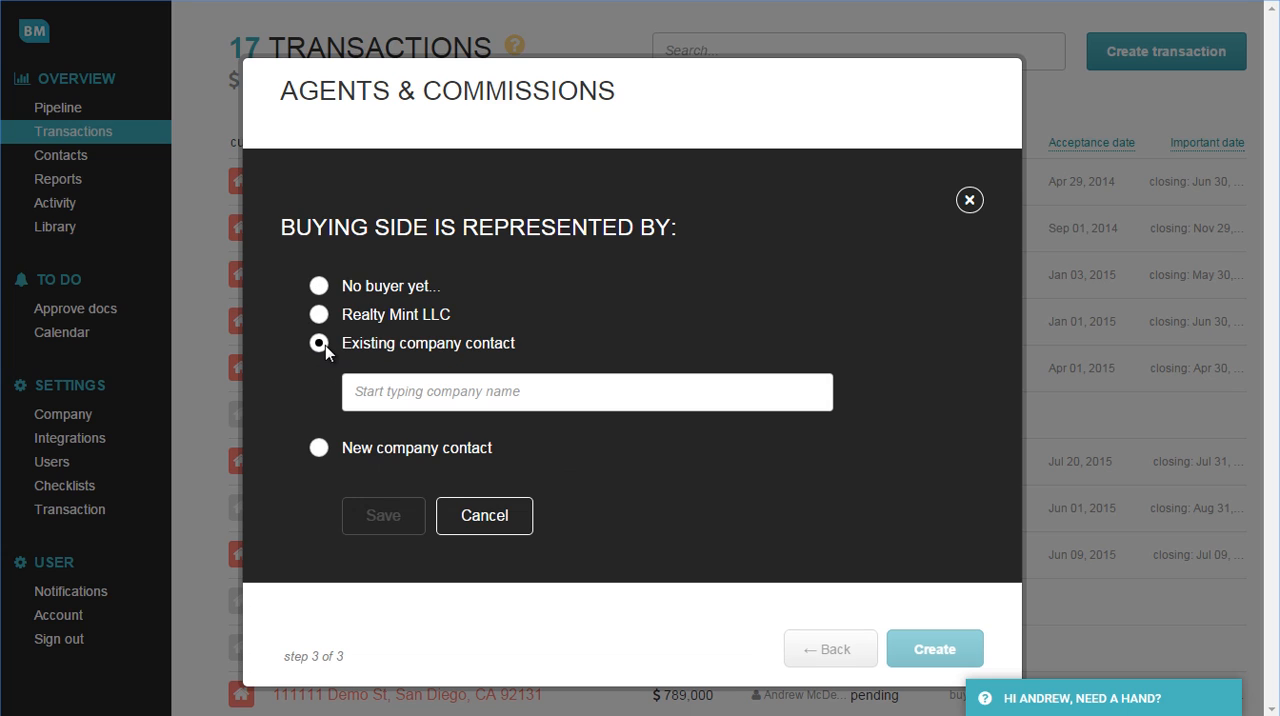
click(396, 395)
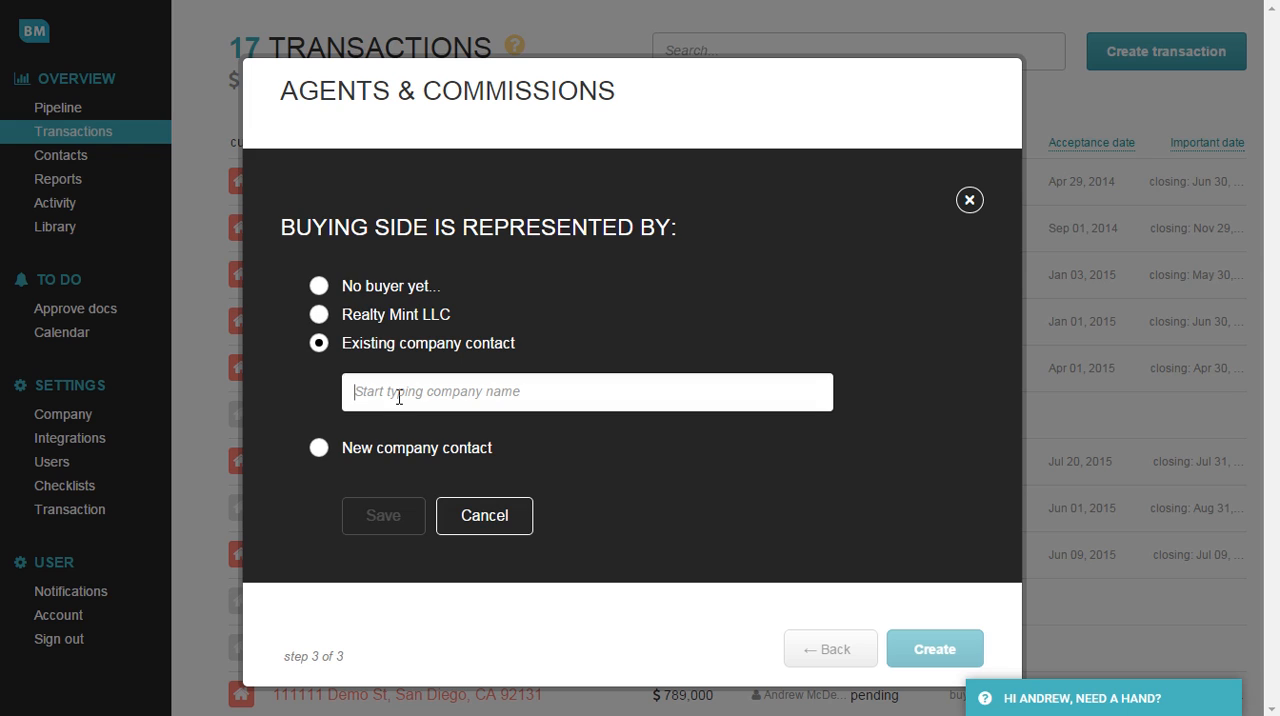
text(sma)
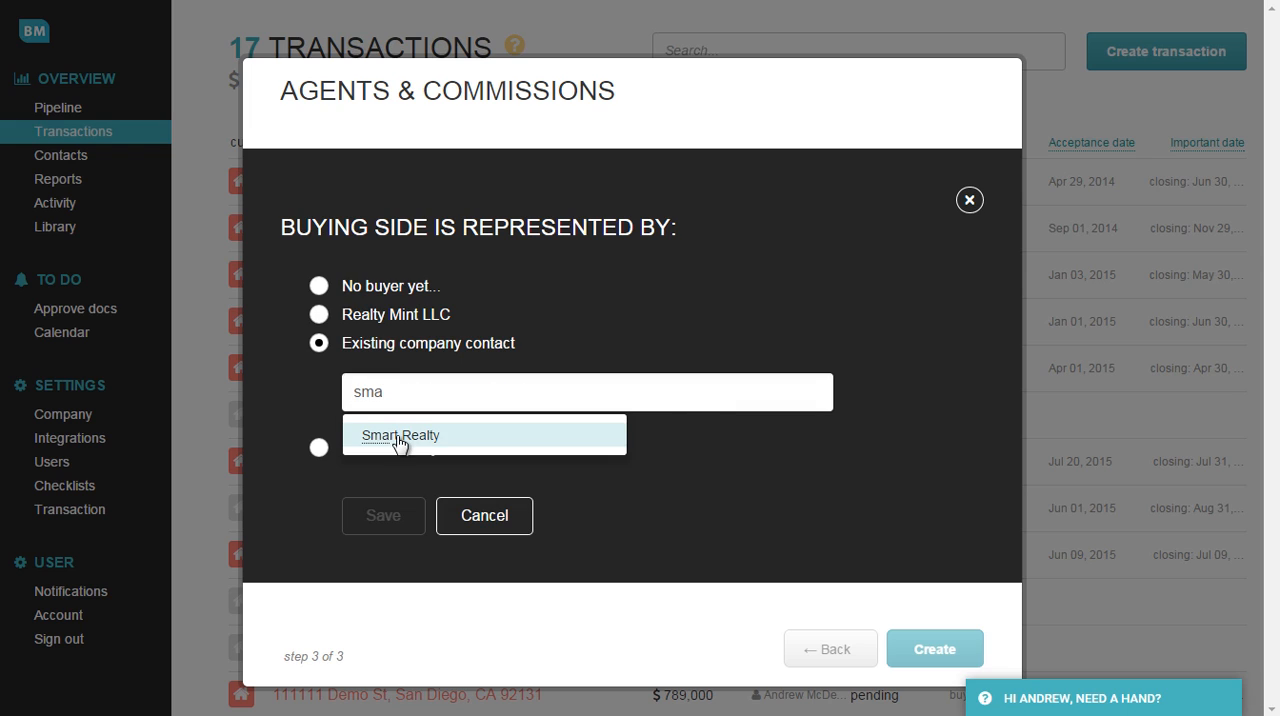
click(401, 447)
click(386, 520)
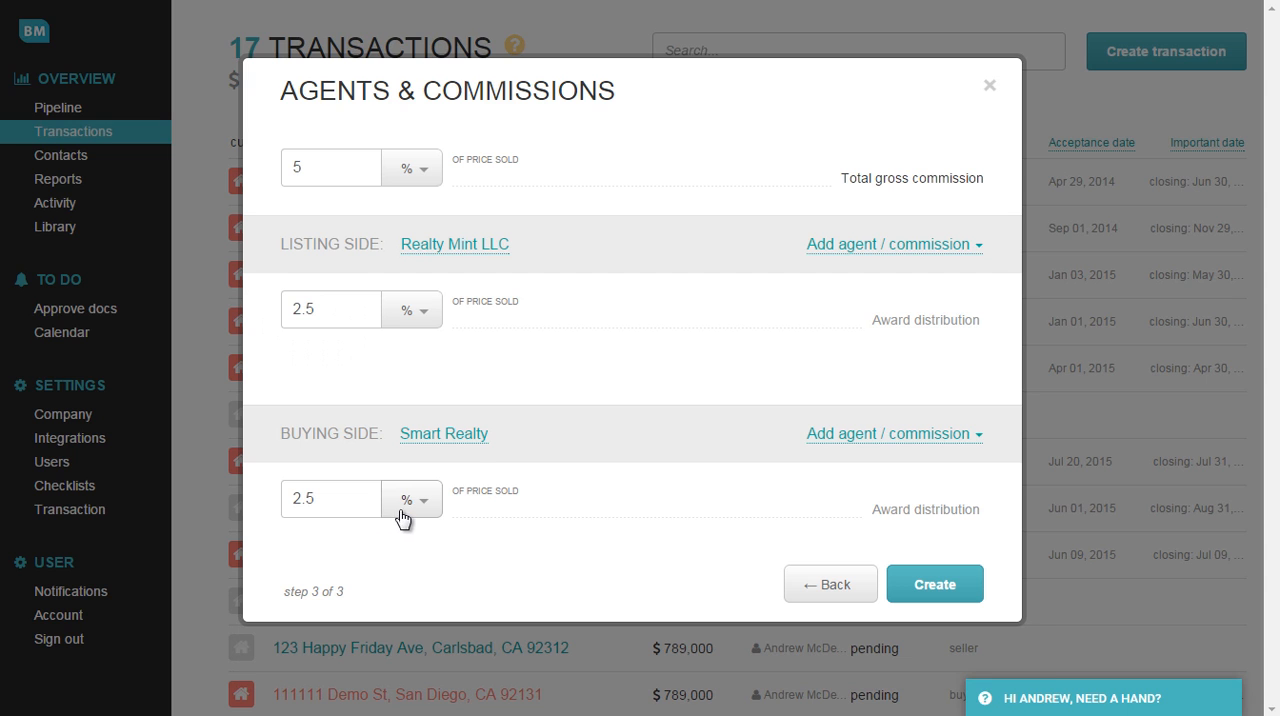
click(420, 444)
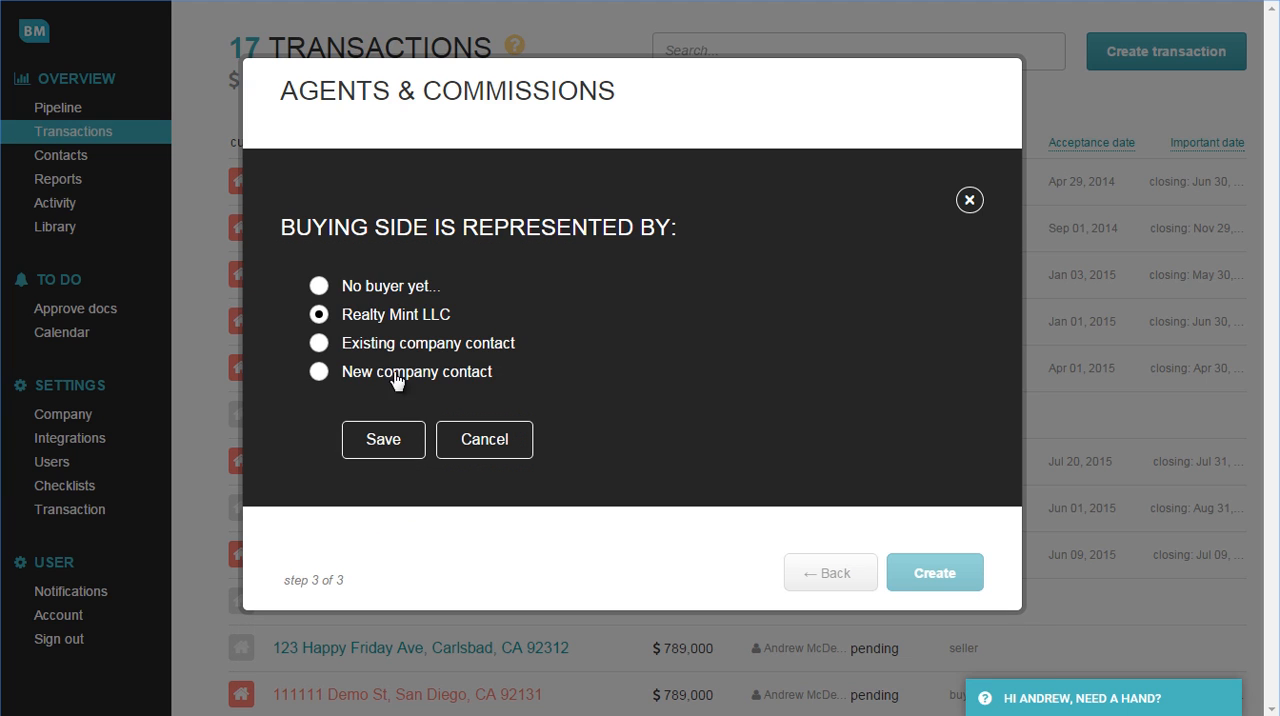
click(319, 372)
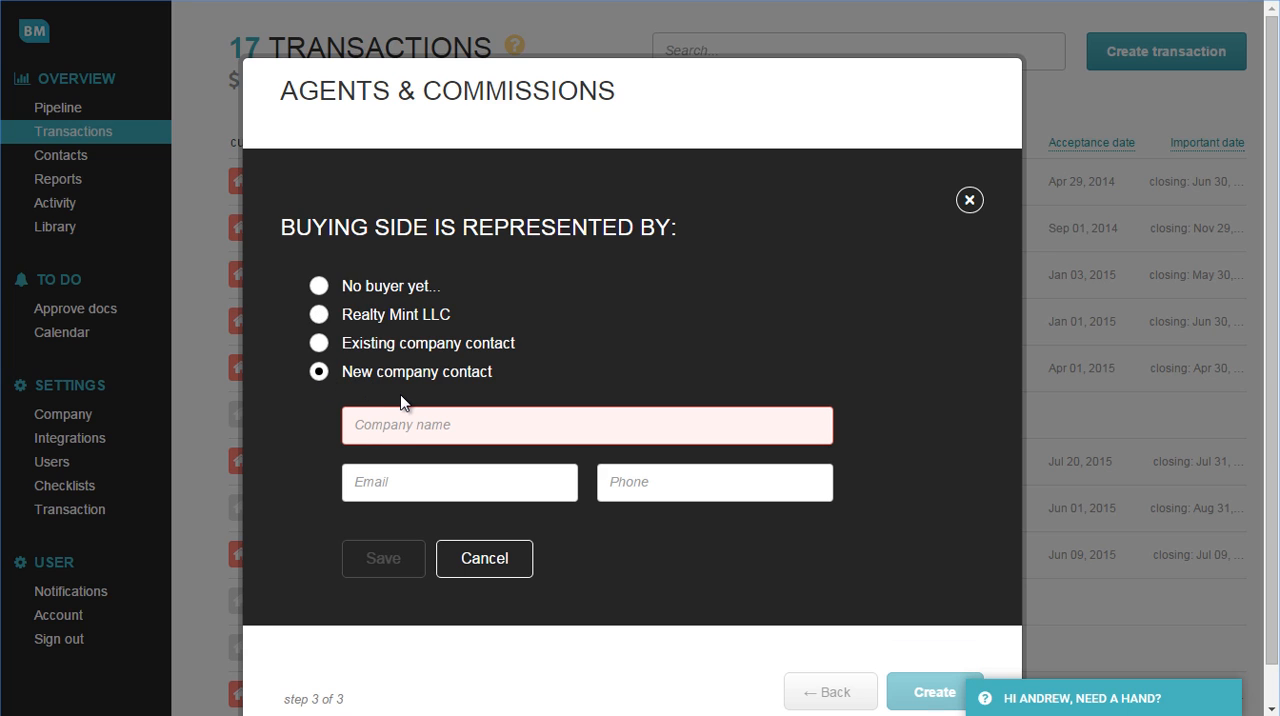
click(500, 568)
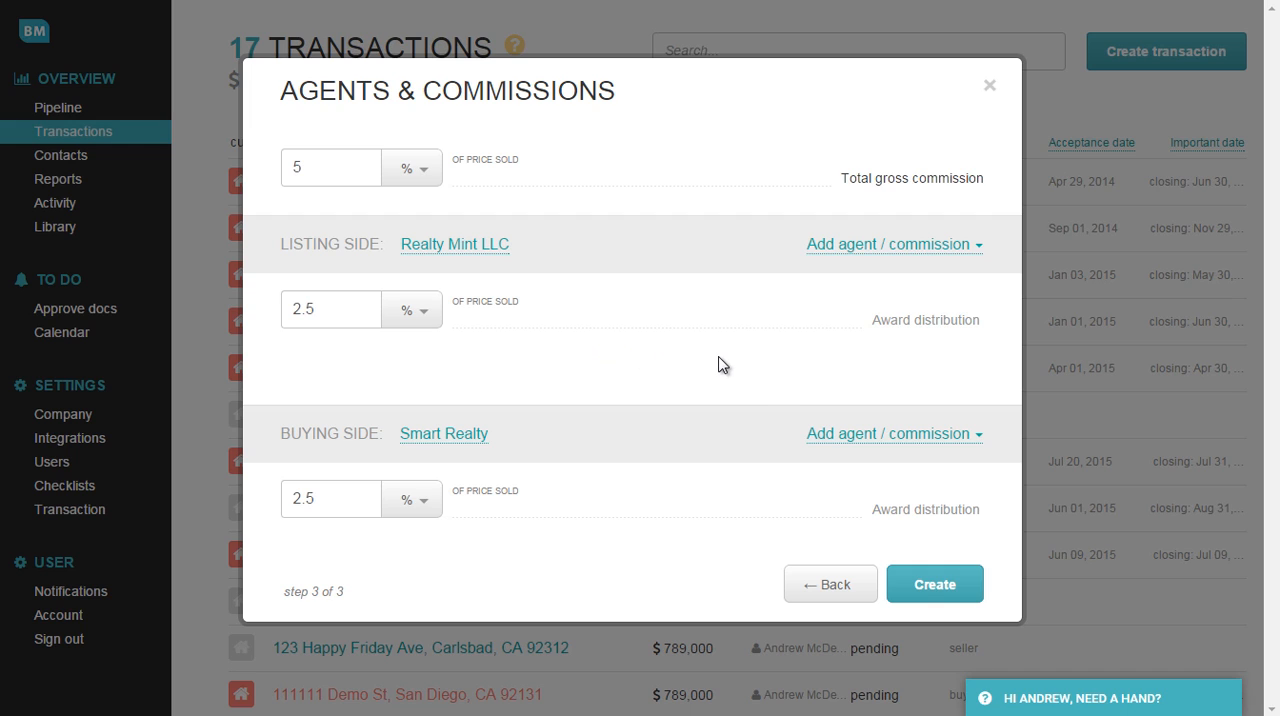
Create the transaction and review its property details and contacts.
click(922, 585)
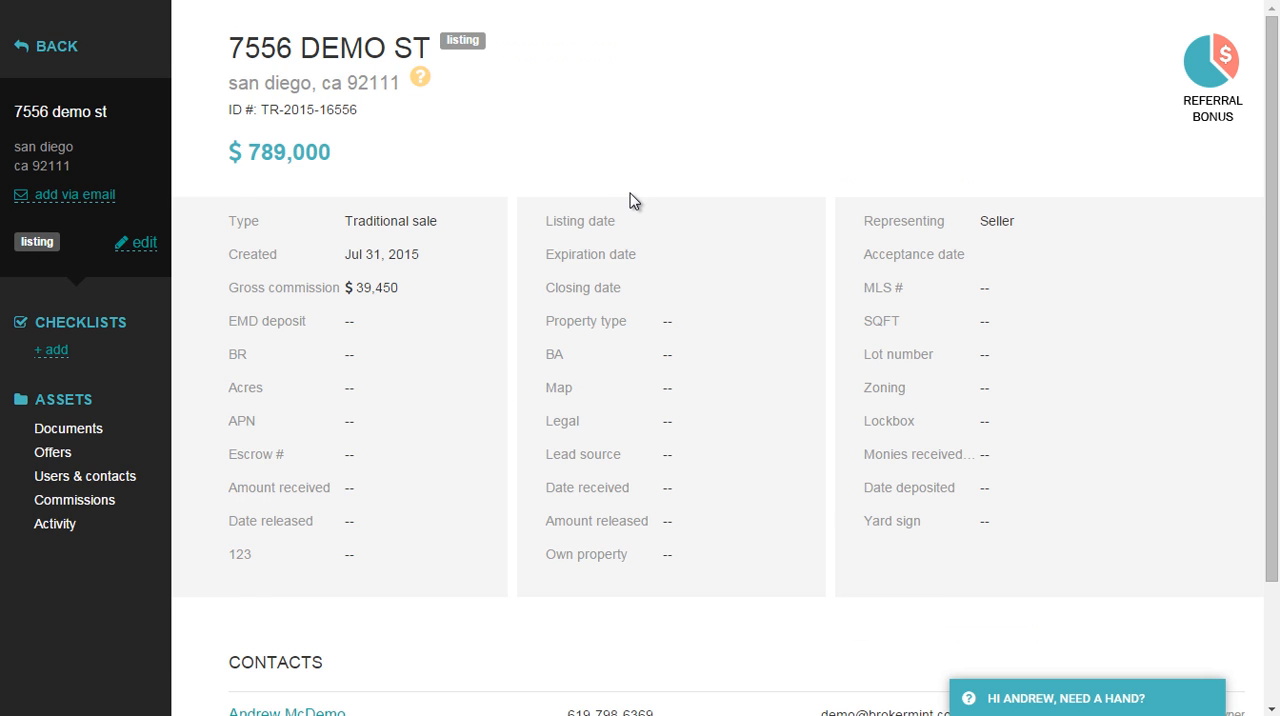
scroll(630, 205, down, 2)
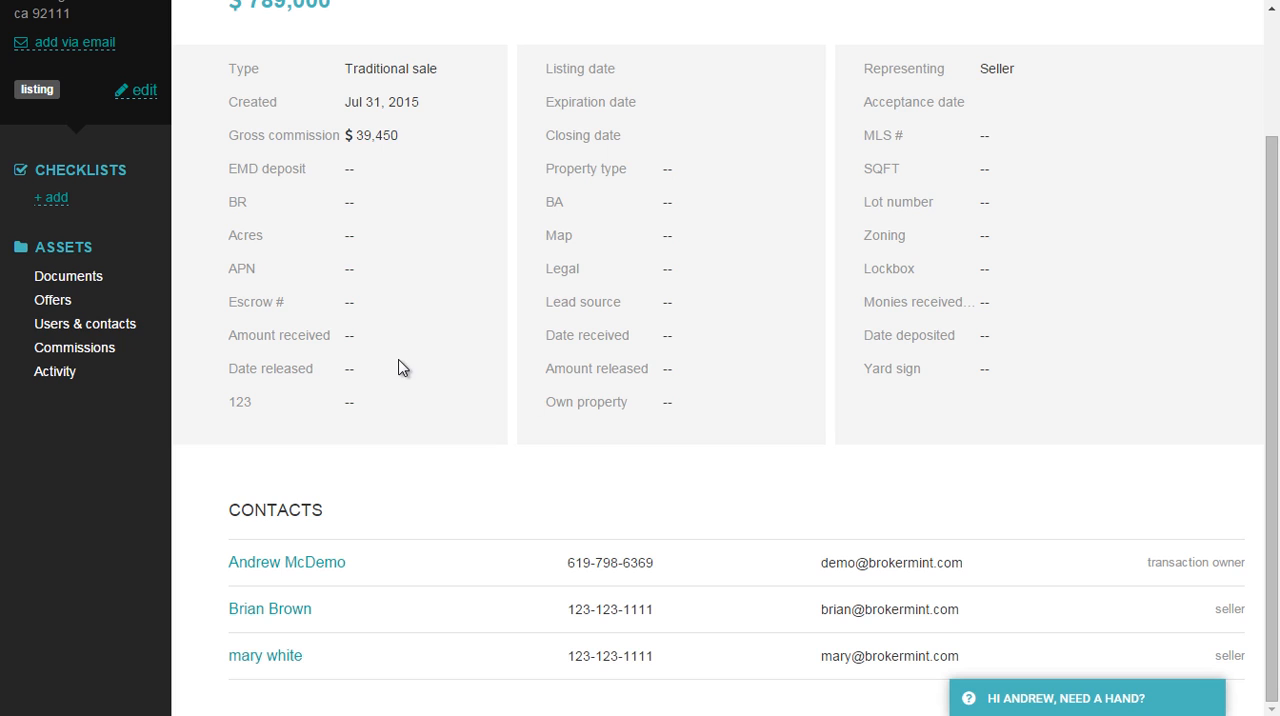
scroll(380, 391, up, 2)
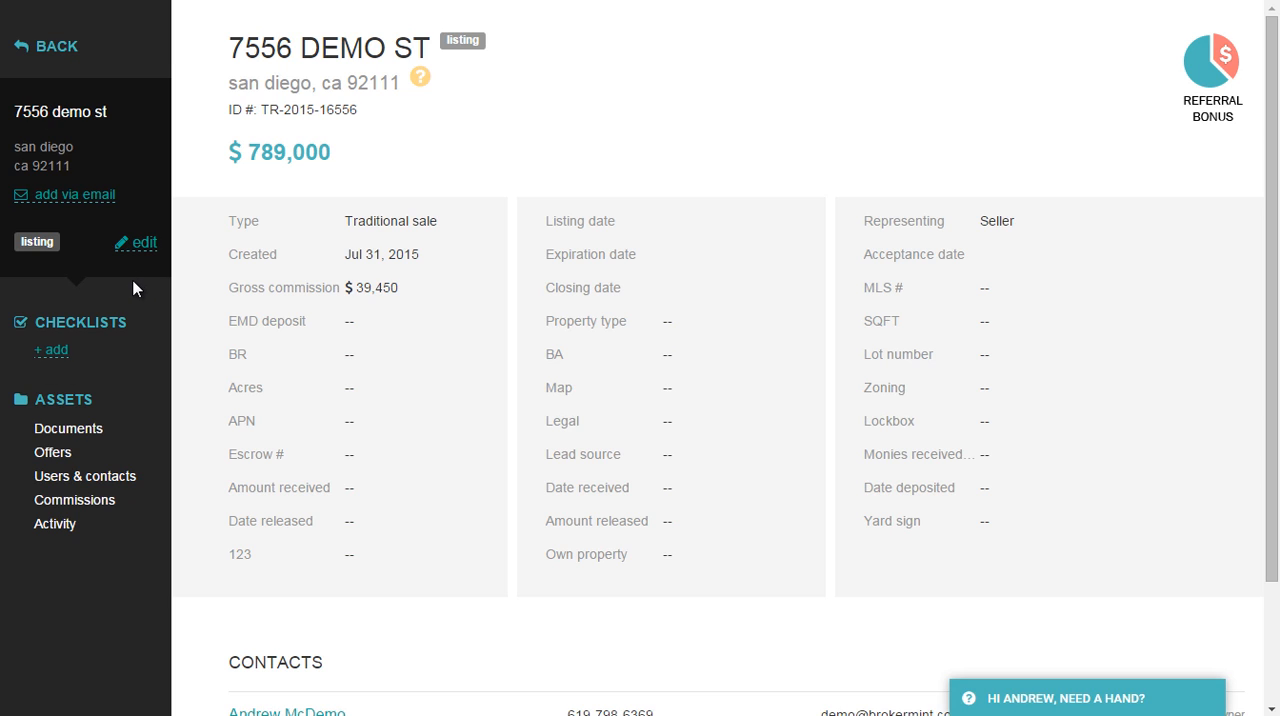
Open the transaction's commissions and review the breakdowns of the buying side and the listing side.
click(97, 511)
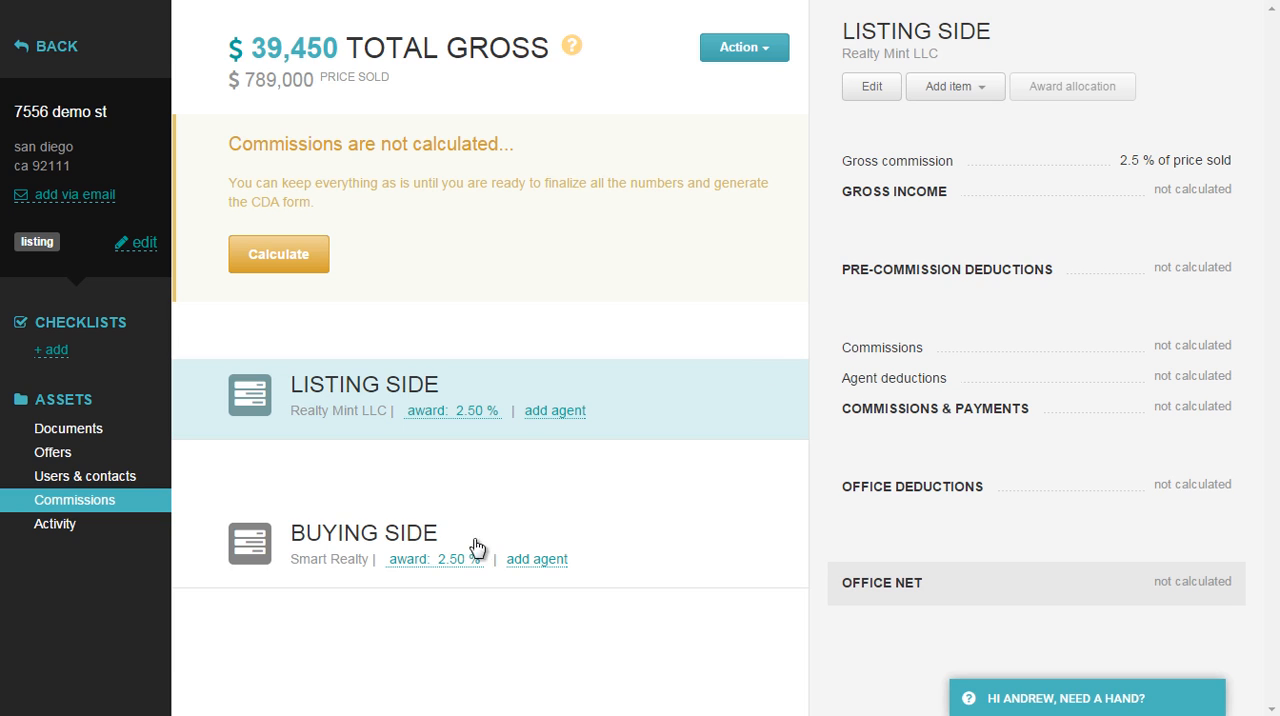
click(331, 548)
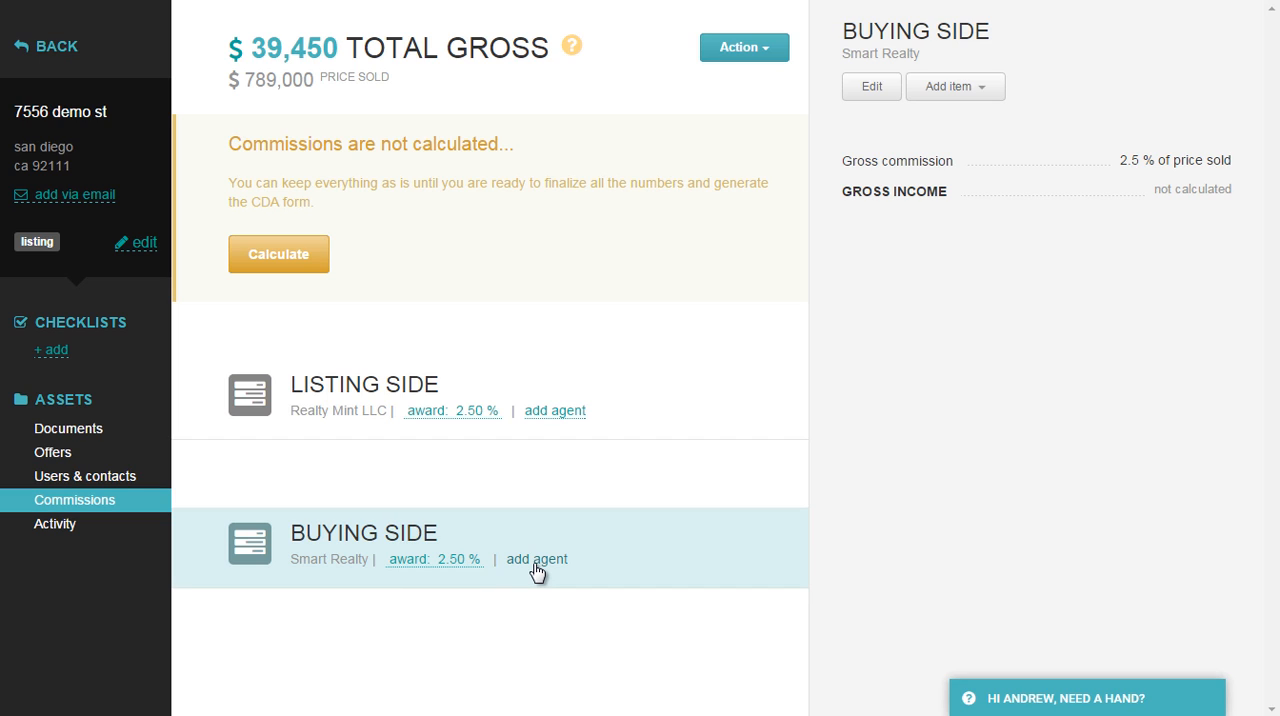
click(357, 397)
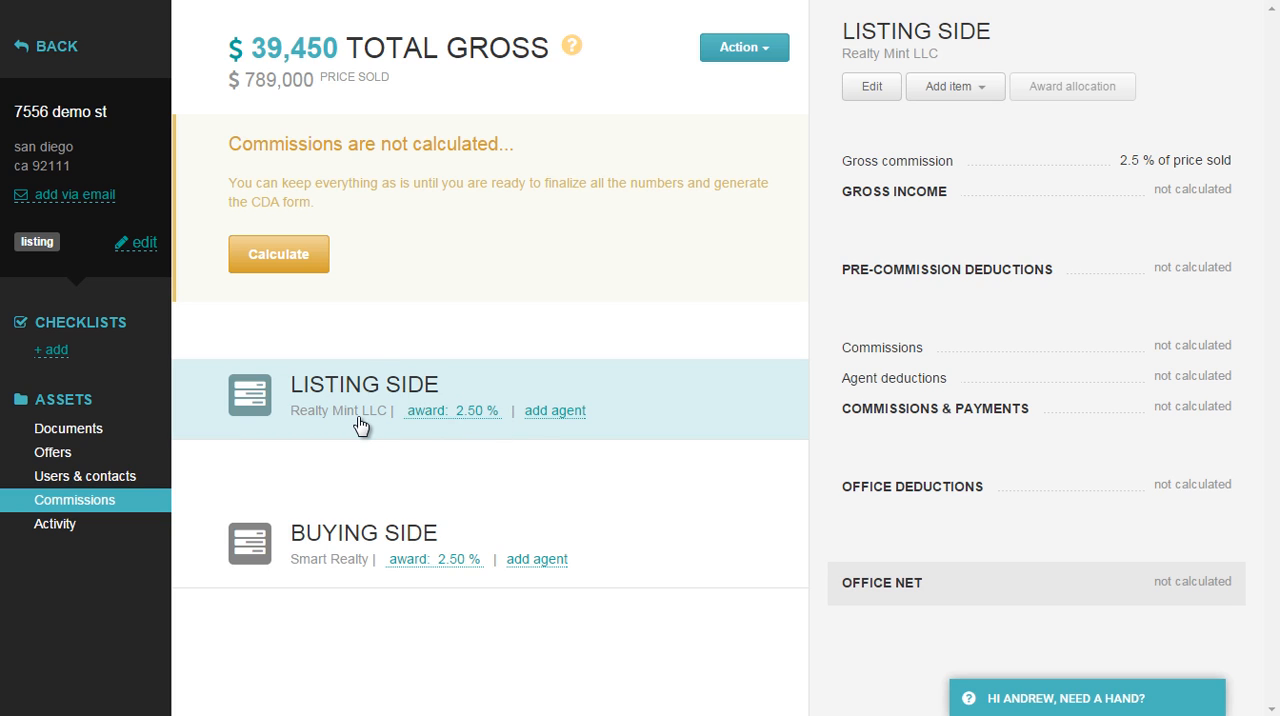
Add an agent from the current users and contacts to the listing side, searching for "cra".
click(550, 412)
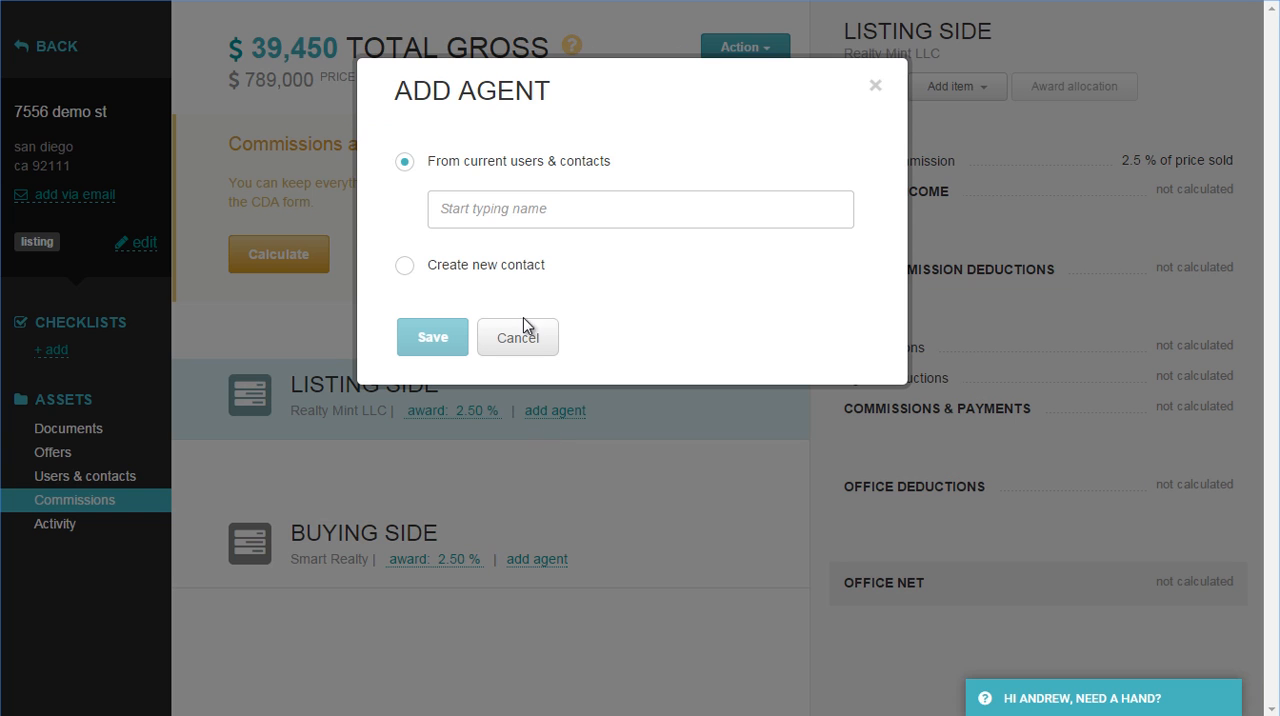
click(470, 212)
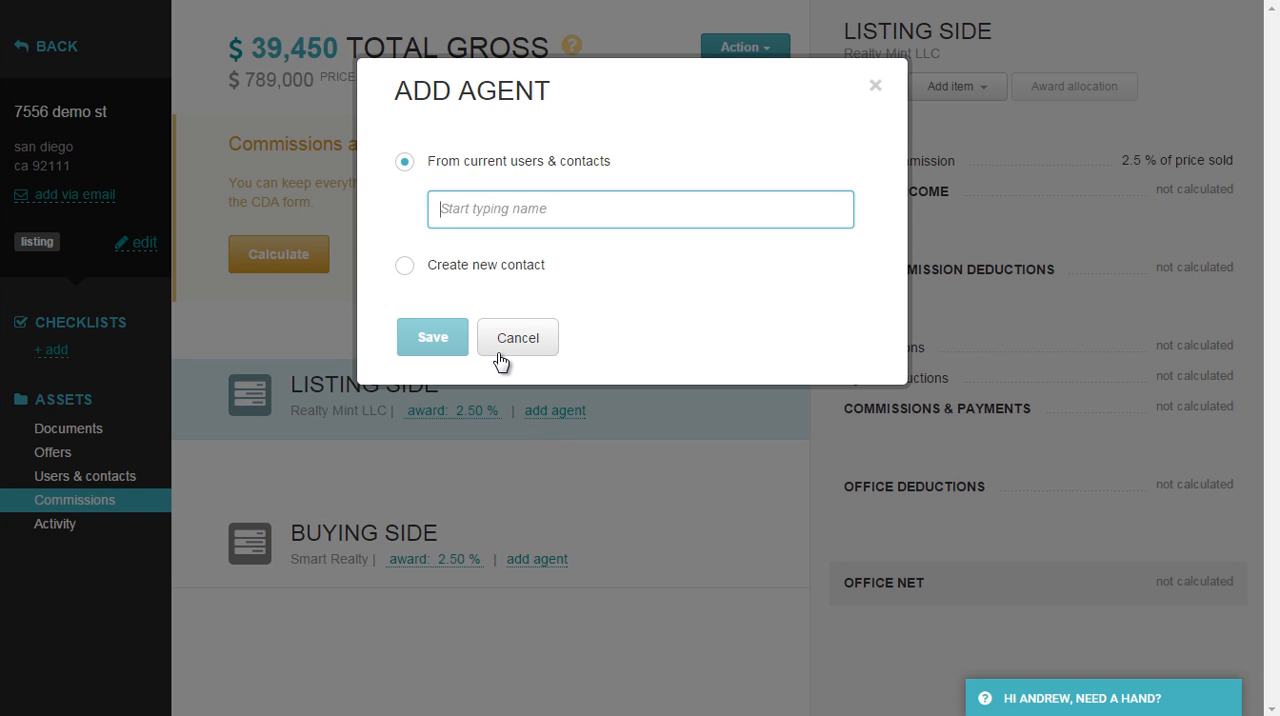
text(cra)
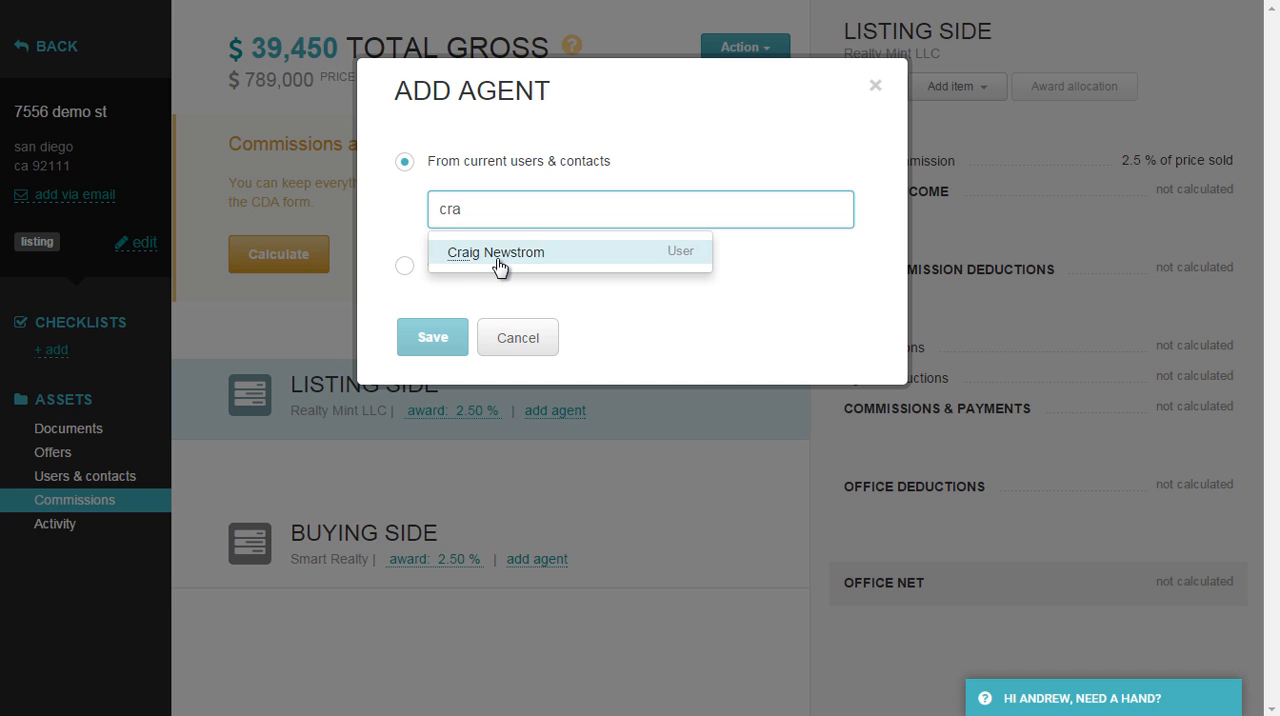
click(500, 263)
click(447, 334)
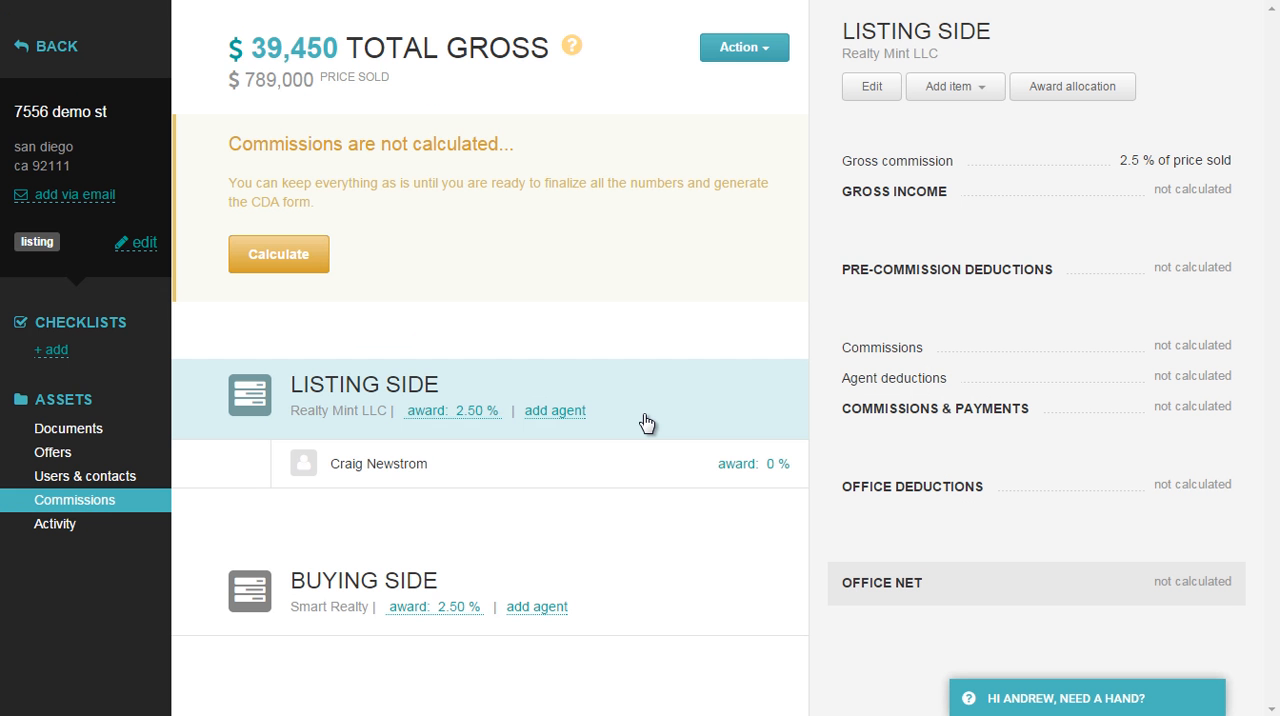
Add a second agent from the current users and contacts to the listing side, searching for "mari".
click(566, 411)
click(540, 207)
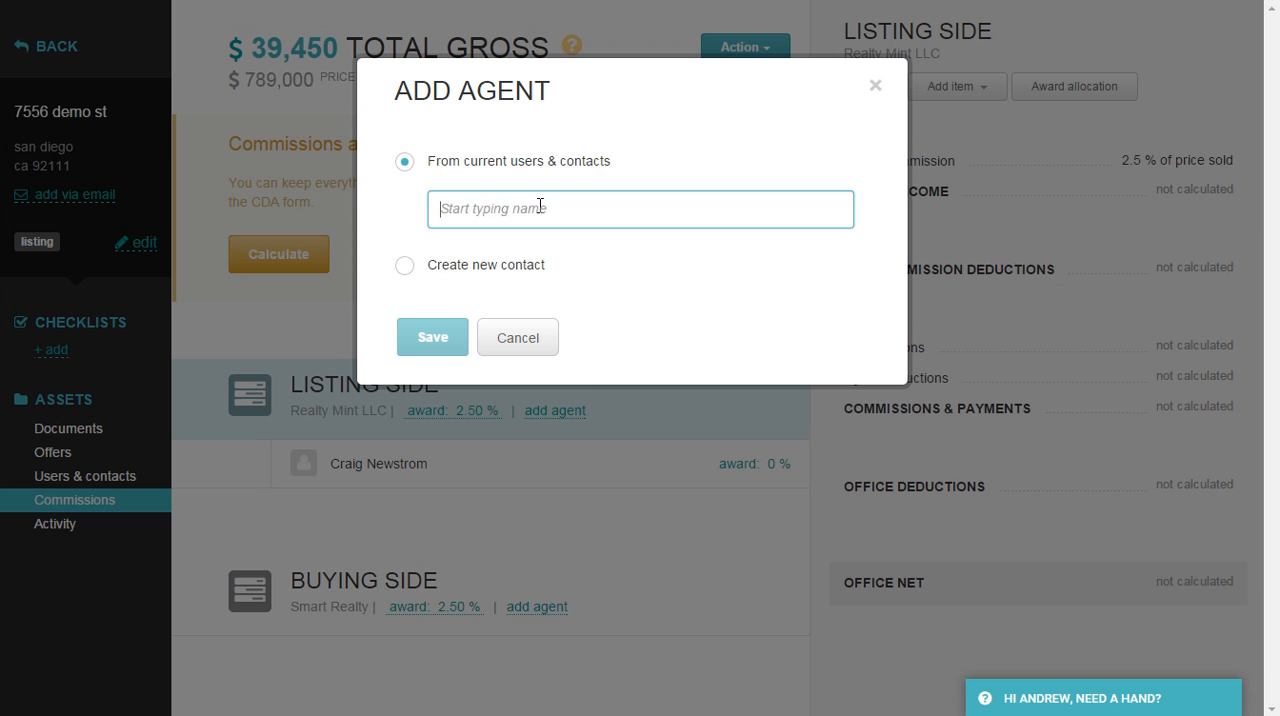
text(mari)
click(517, 251)
click(438, 342)
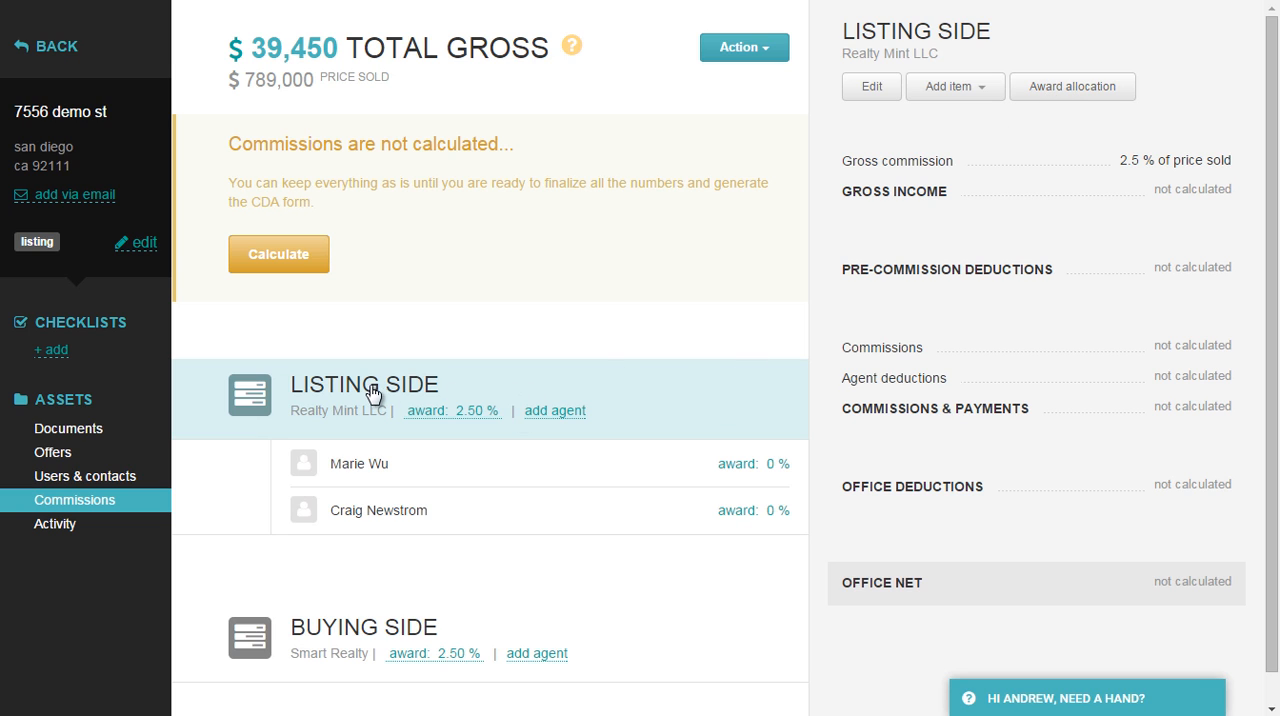
Set the listing side award allocation to 60% for the first listed agent and 40% for the second.
click(1061, 97)
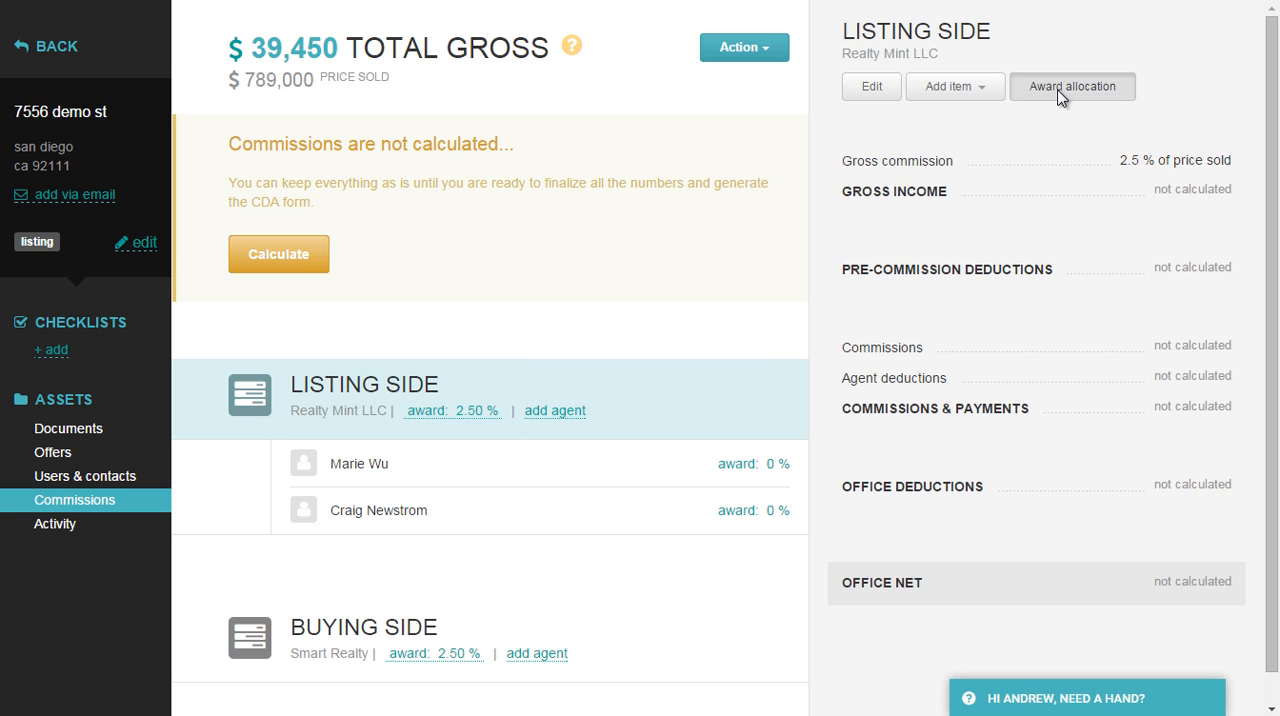
click(622, 191)
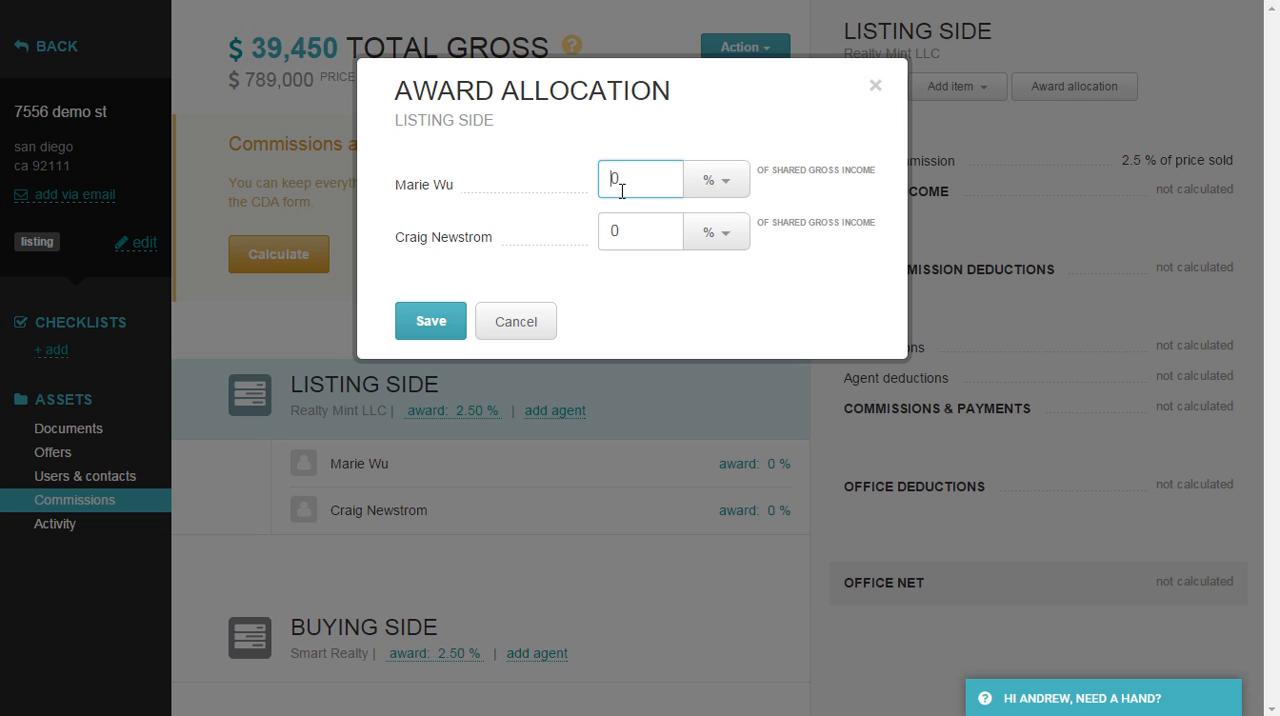
text(6)
click(608, 230)
text(4)
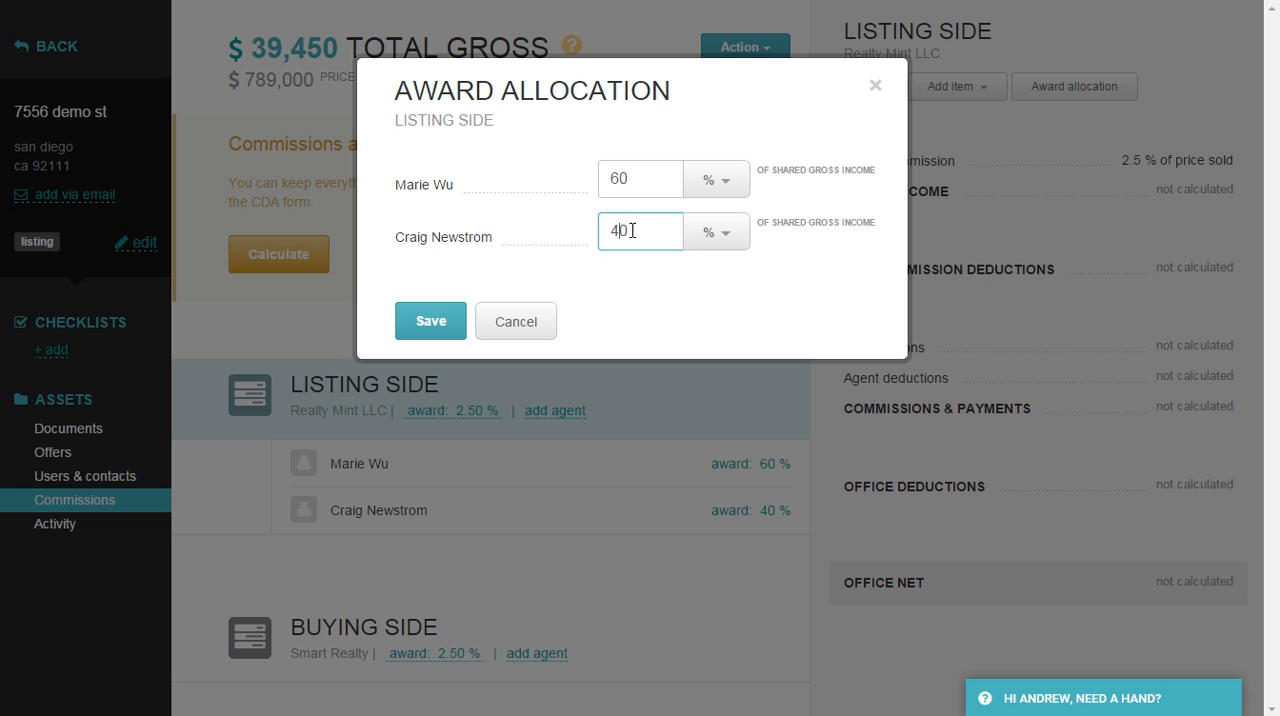
Switch the award allocation to dollar amounts and back to % of shared gross income, and save it.
click(709, 186)
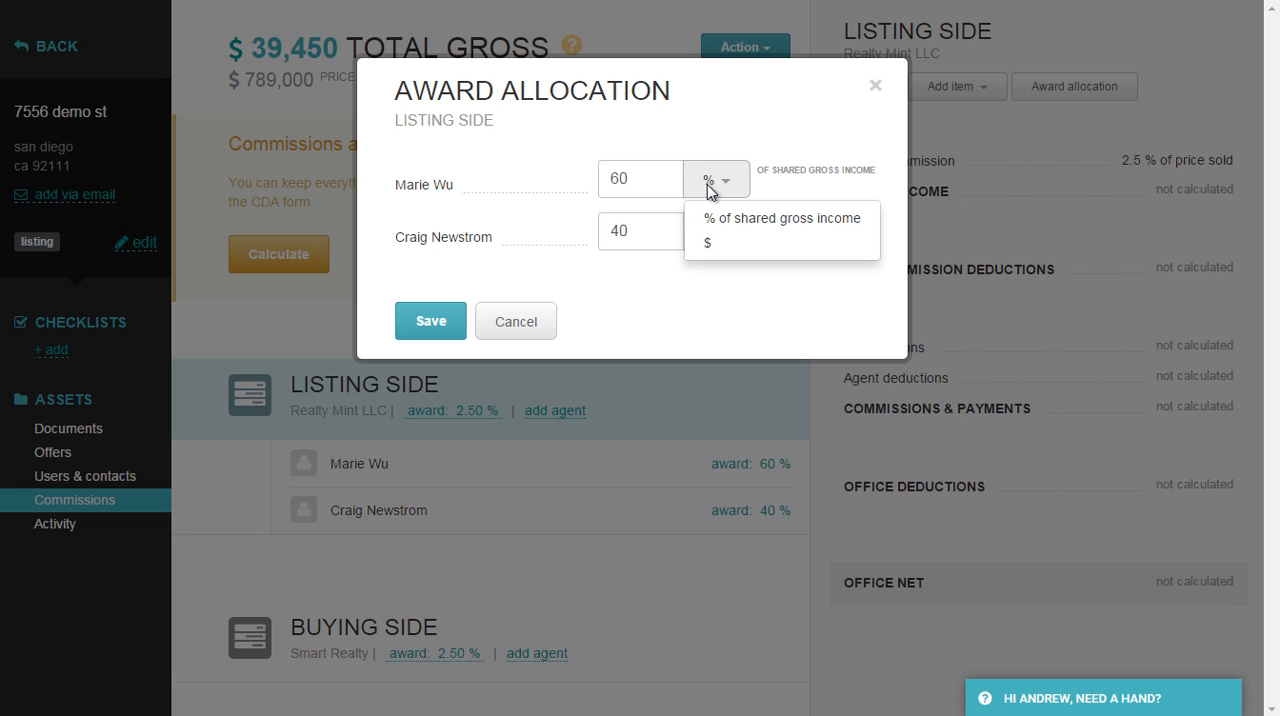
click(707, 245)
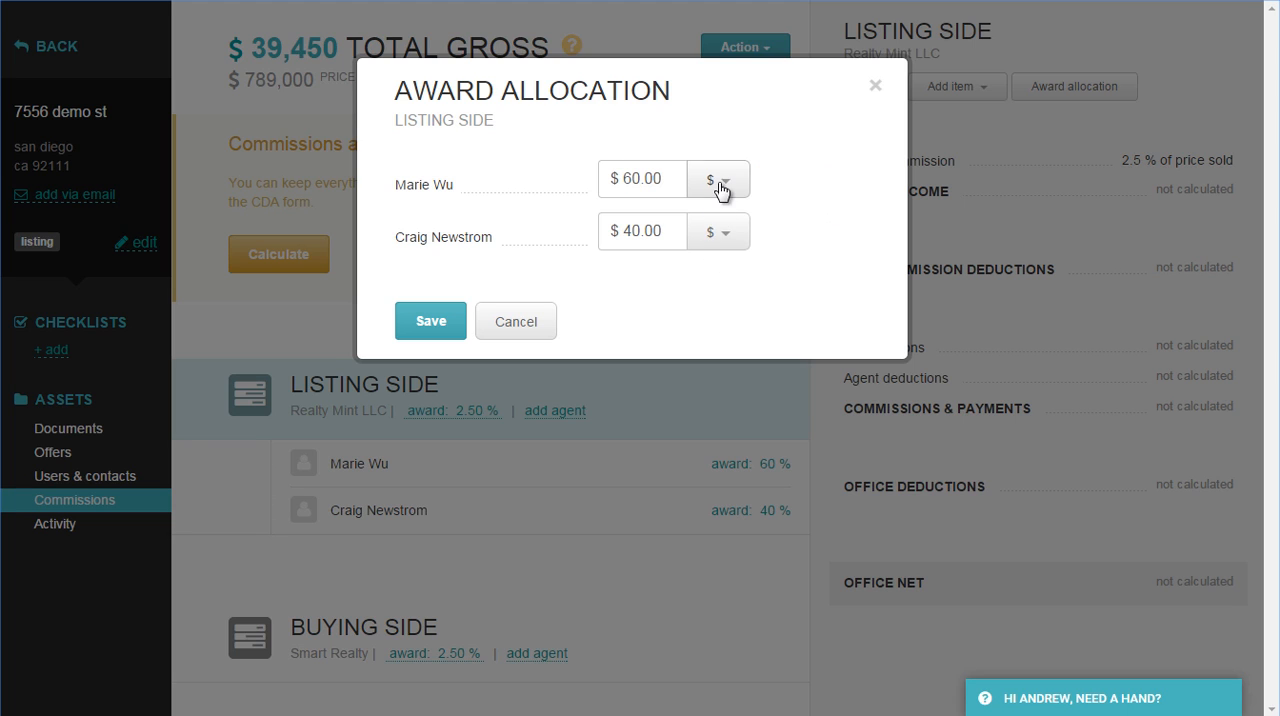
click(719, 186)
click(723, 220)
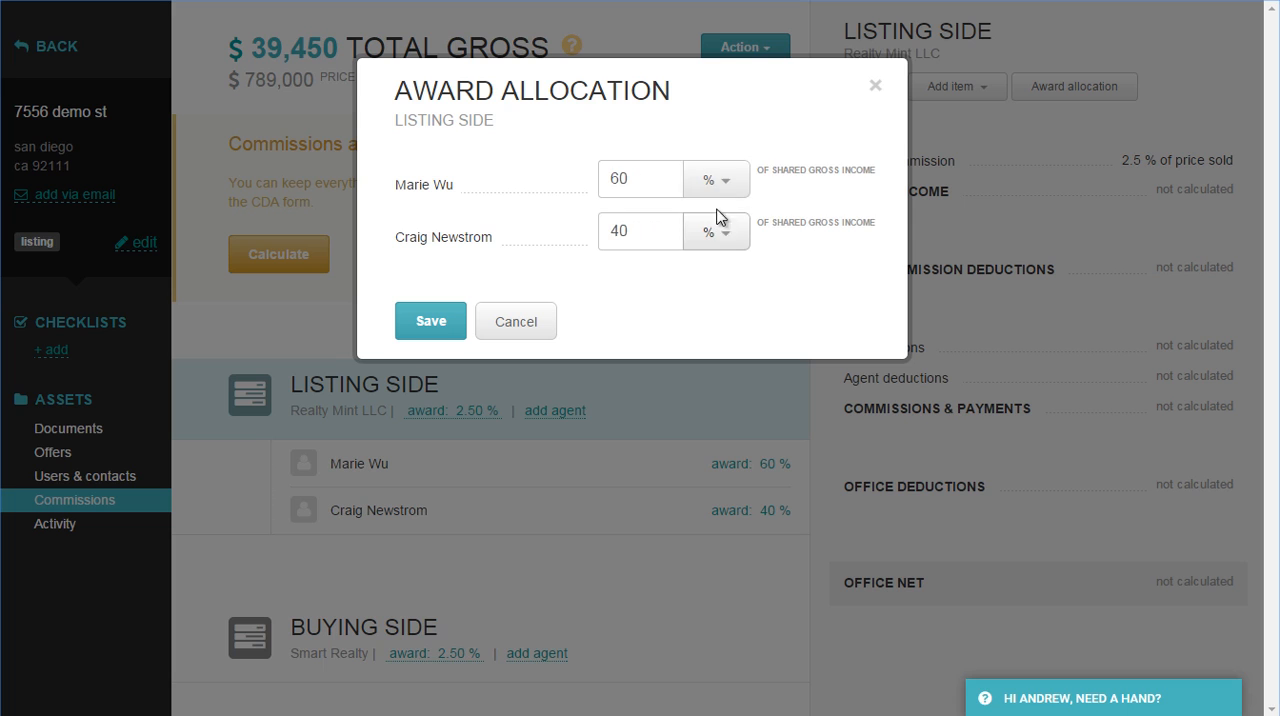
click(441, 330)
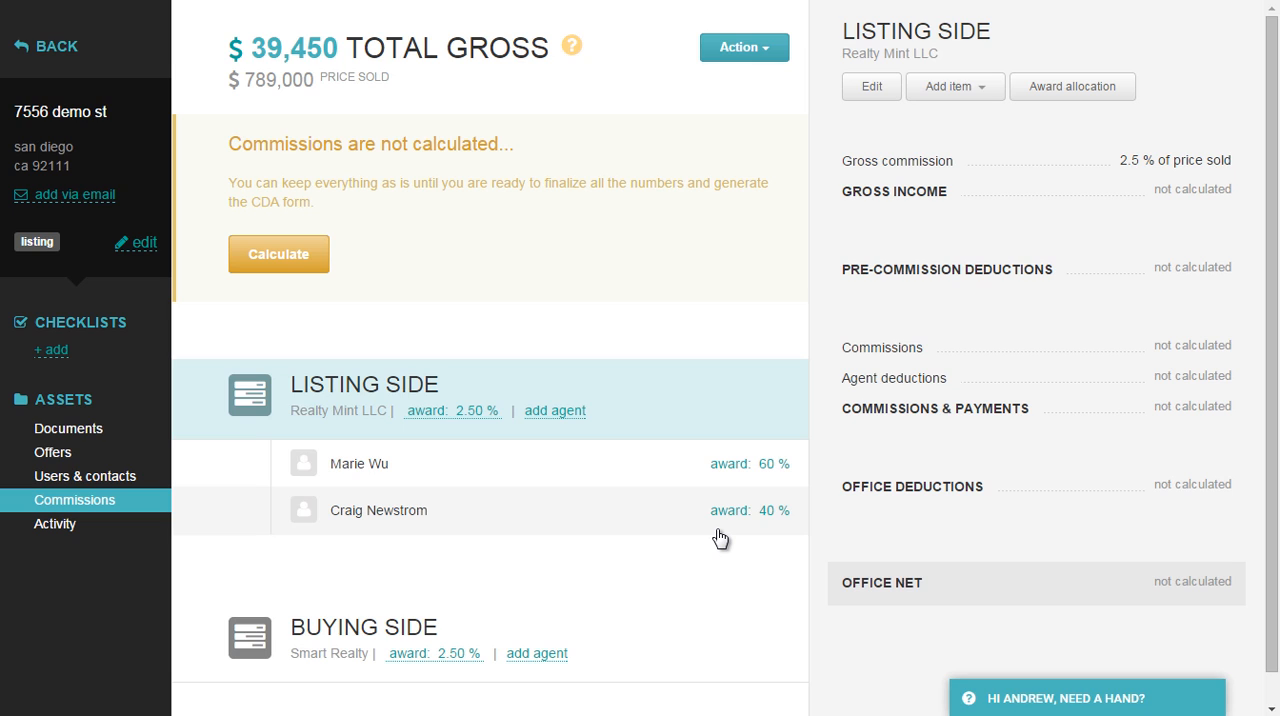
Compare the commission breakdown of the agent with the 60% award with that of the listing side.
click(690, 480)
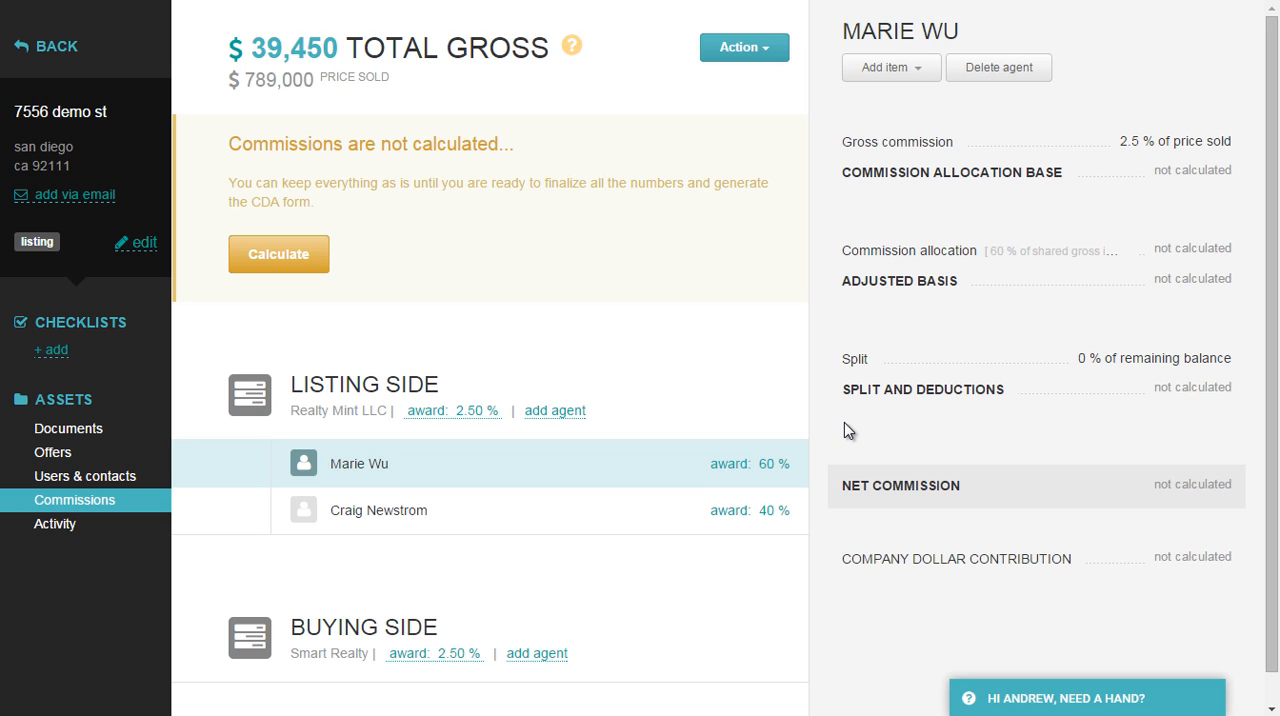
click(740, 412)
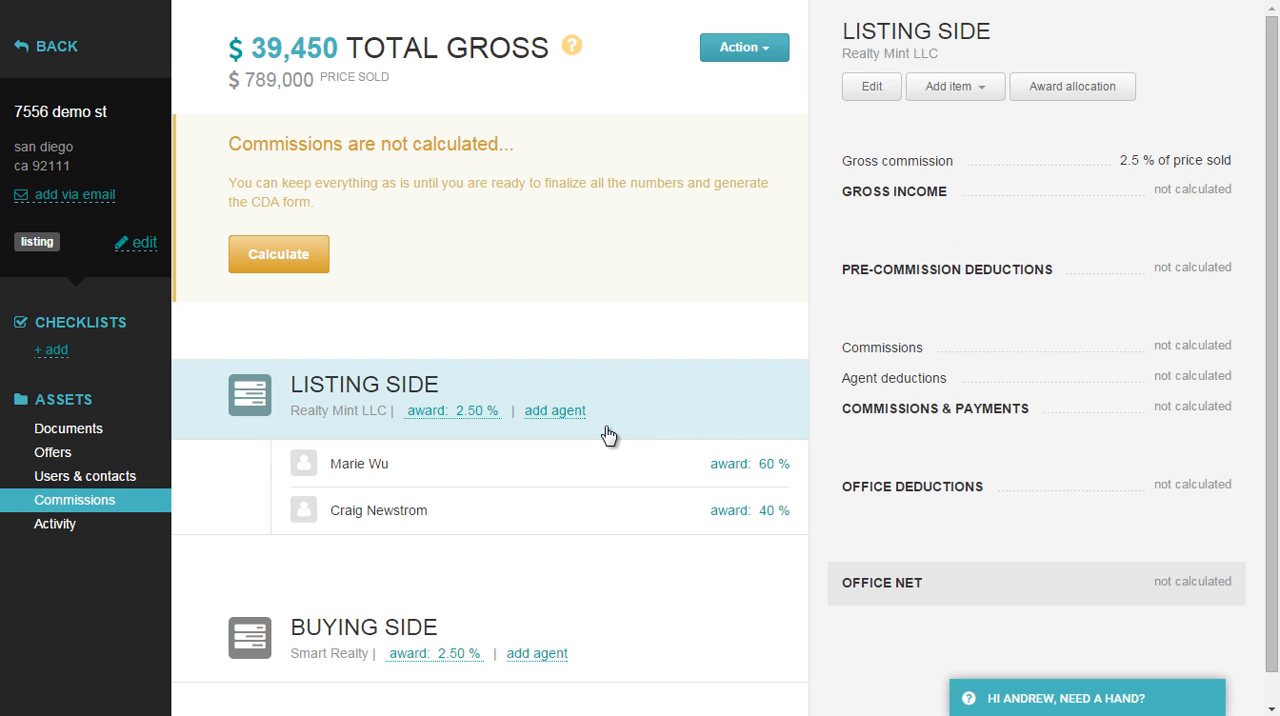
click(667, 480)
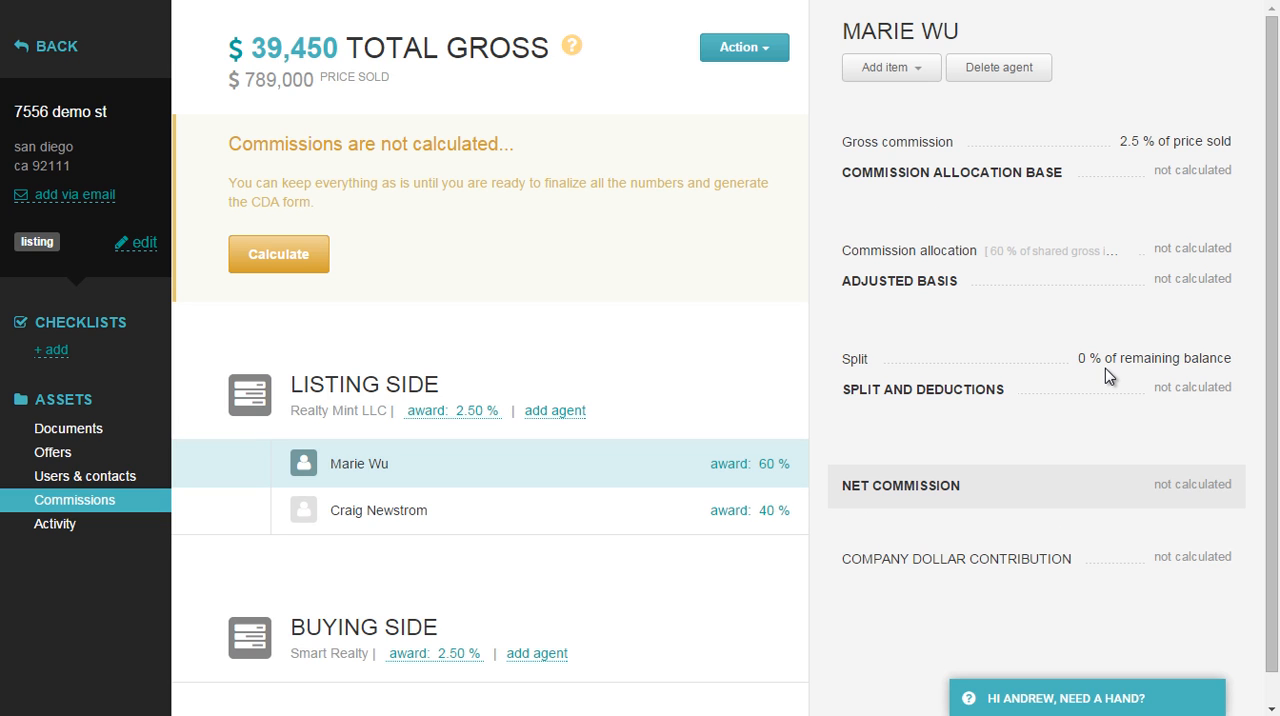
click(660, 407)
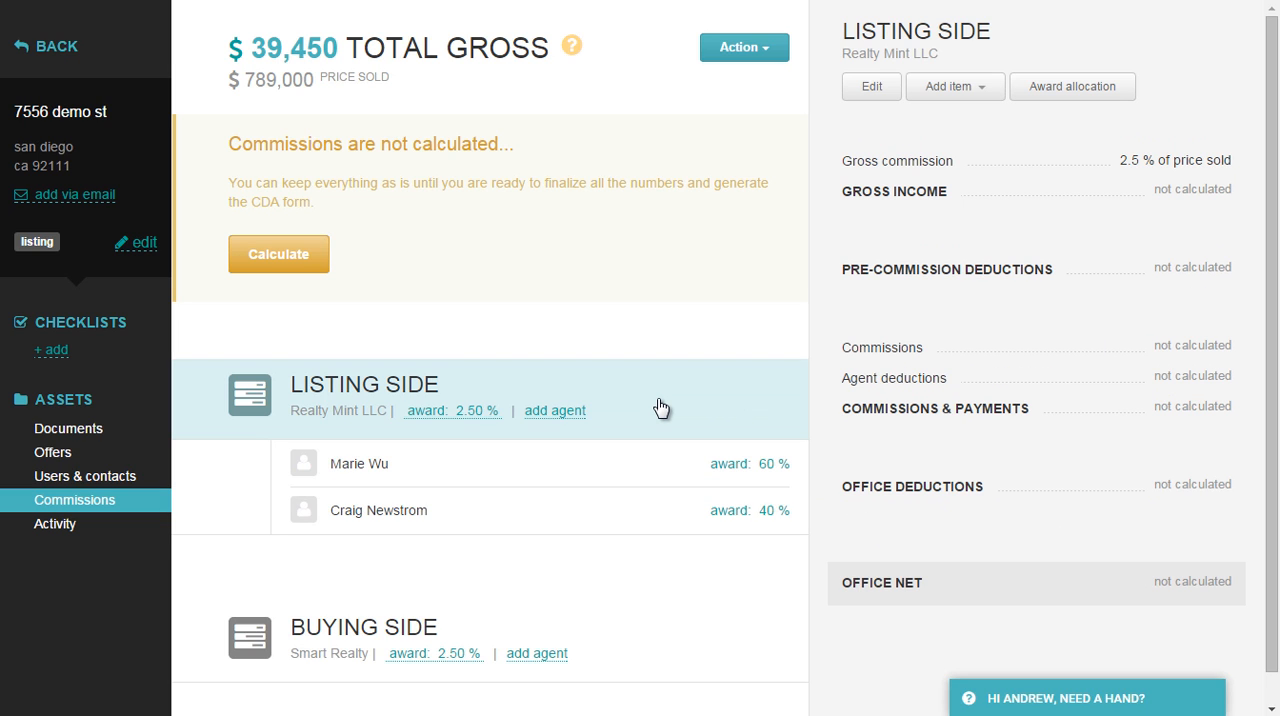
Start a pre-split deduction named franchise fee for the agent with the 60% award.
click(668, 476)
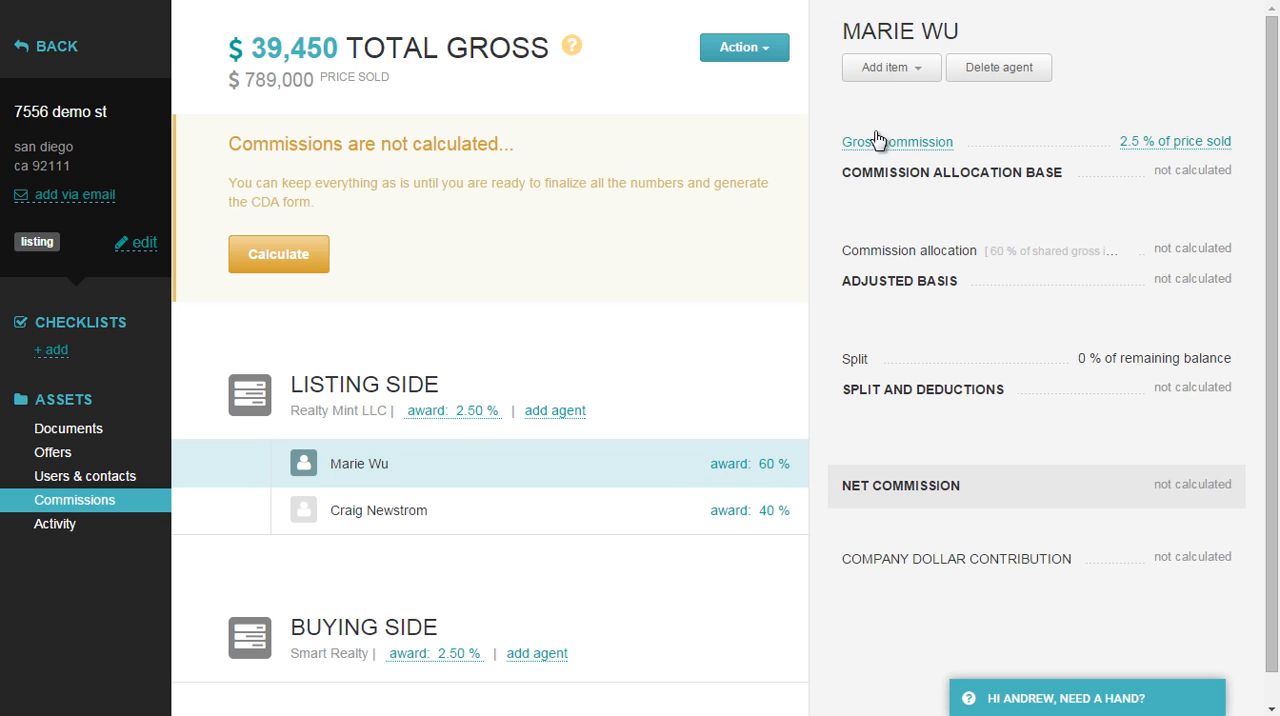
click(888, 70)
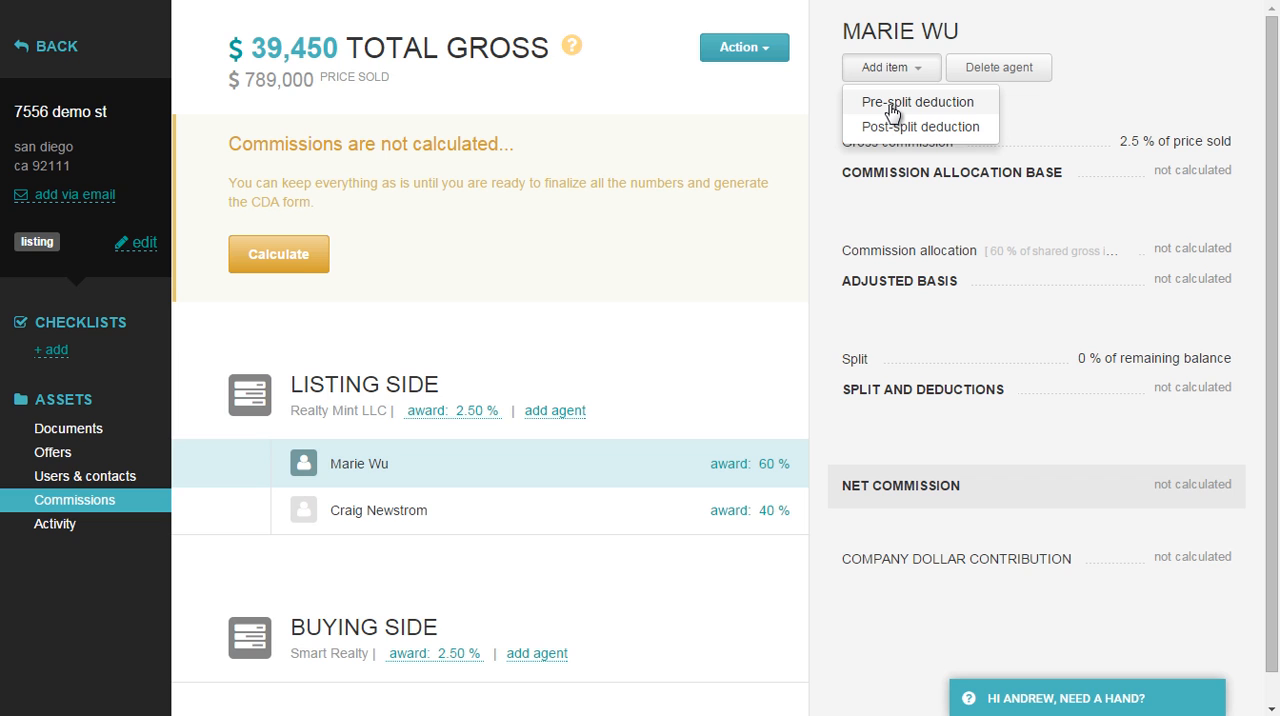
click(891, 106)
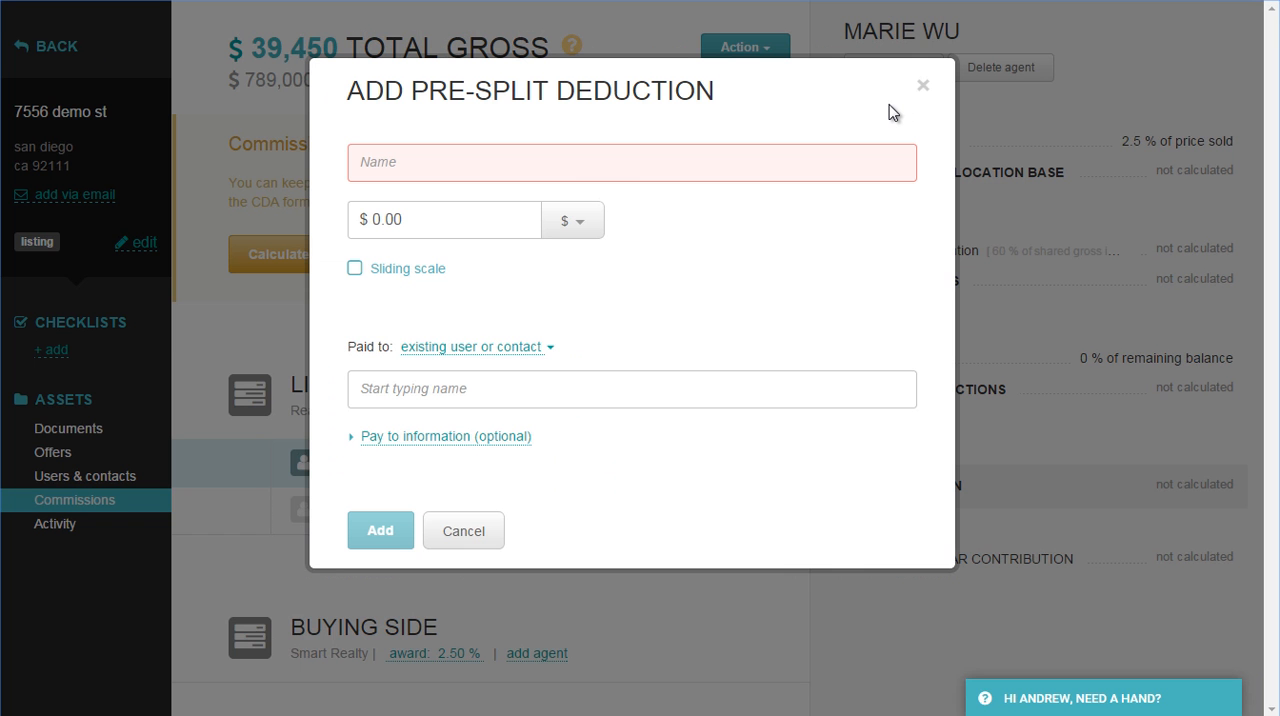
click(677, 172)
text(fra)
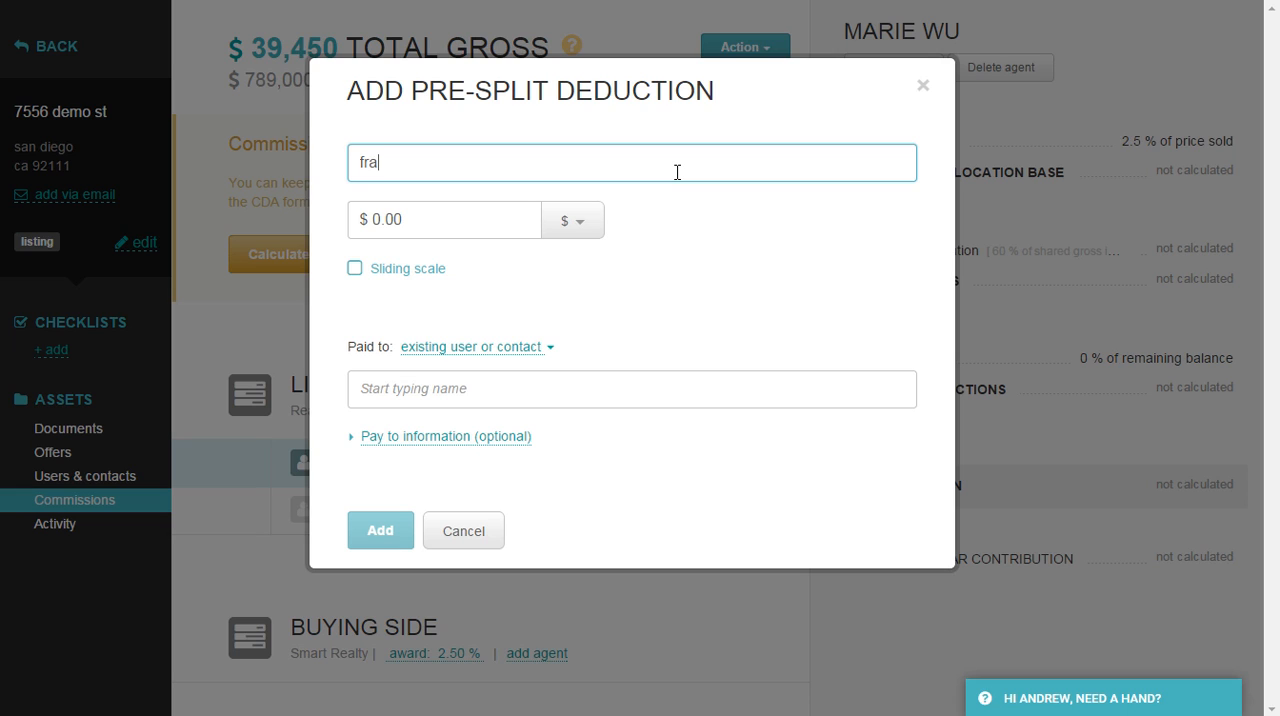
text(nchise fee)
Rename the pre-split deduction as e&o fee, set it to $150 paid to Realty Mint LLC, and add it.
key(ctrl+a)
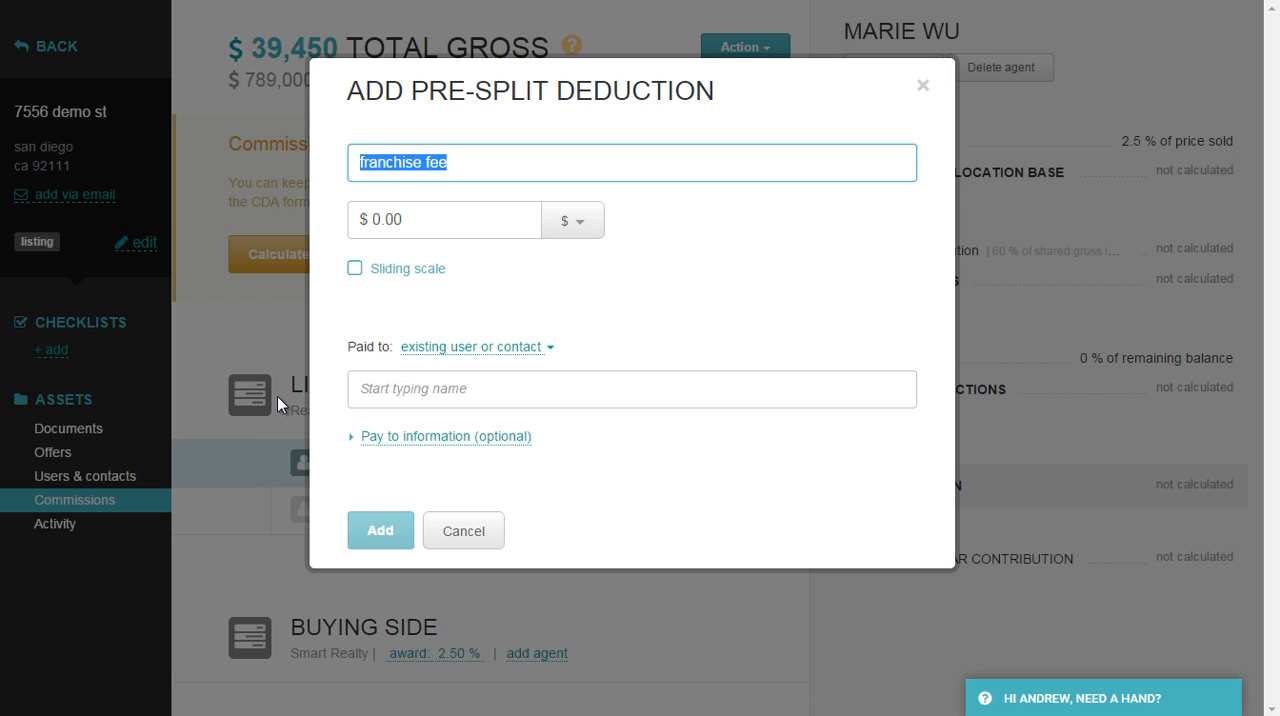
text(e&o fee)
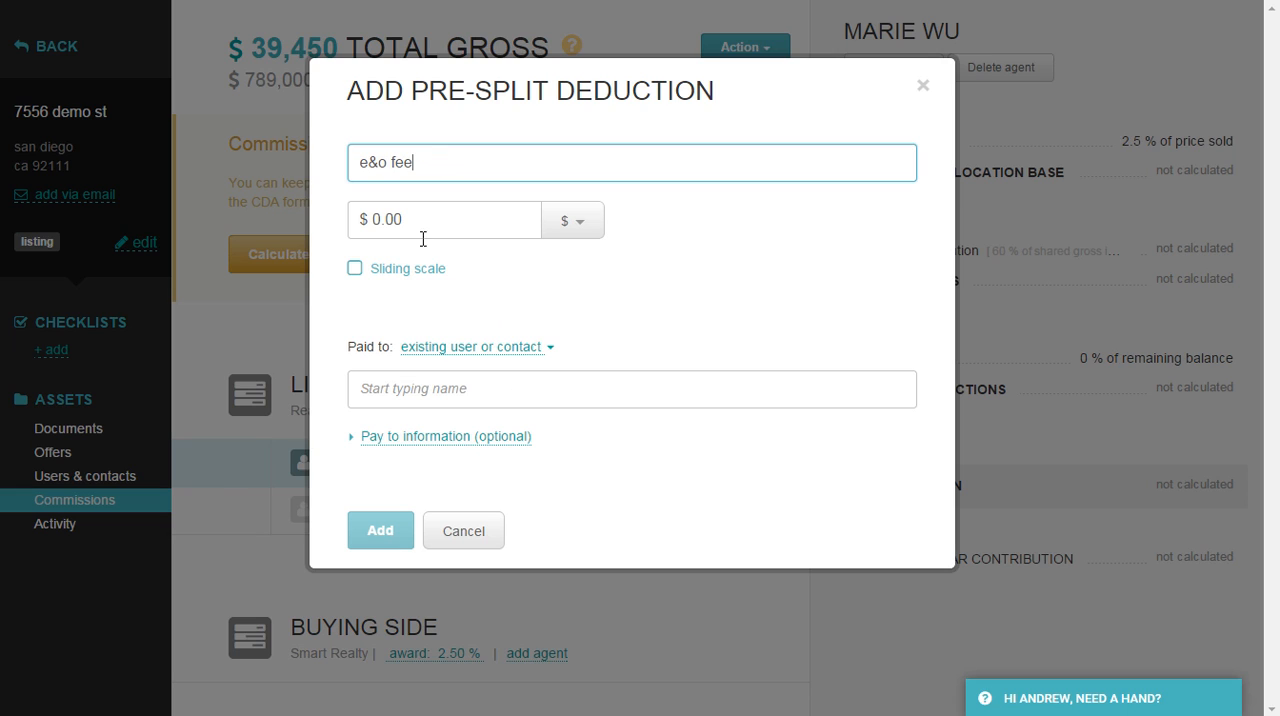
key(Tab)
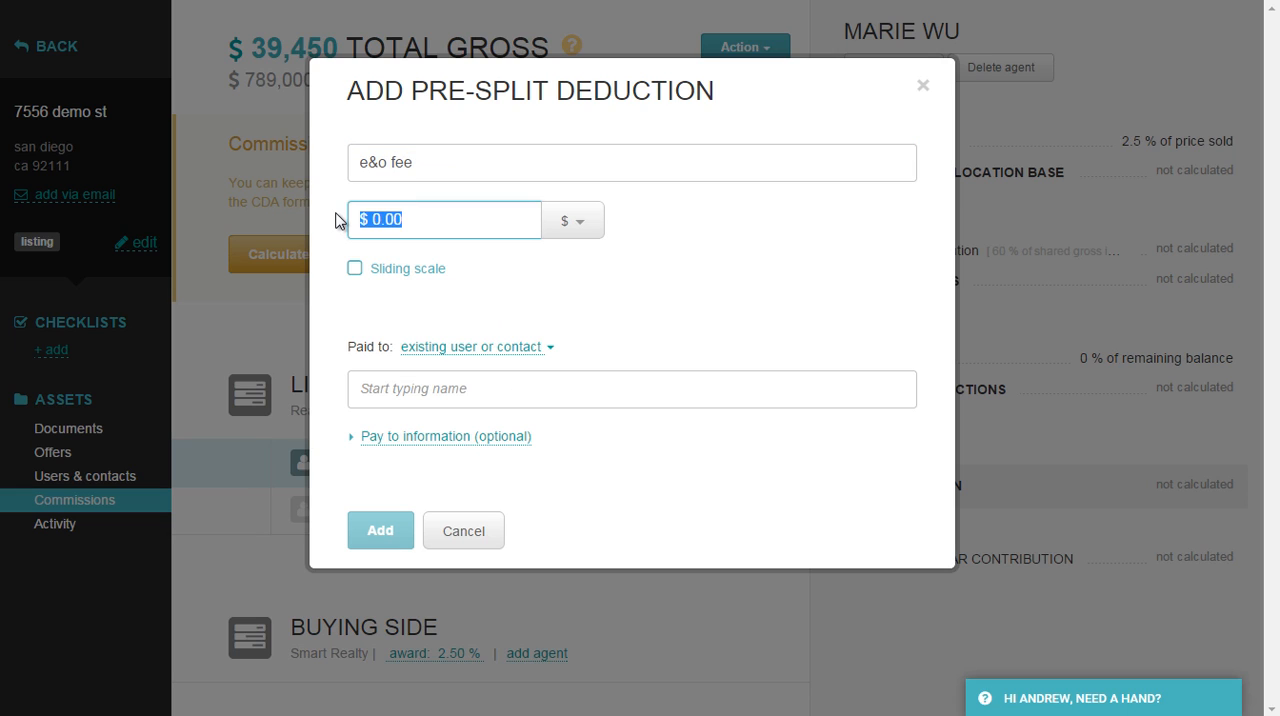
text(150)
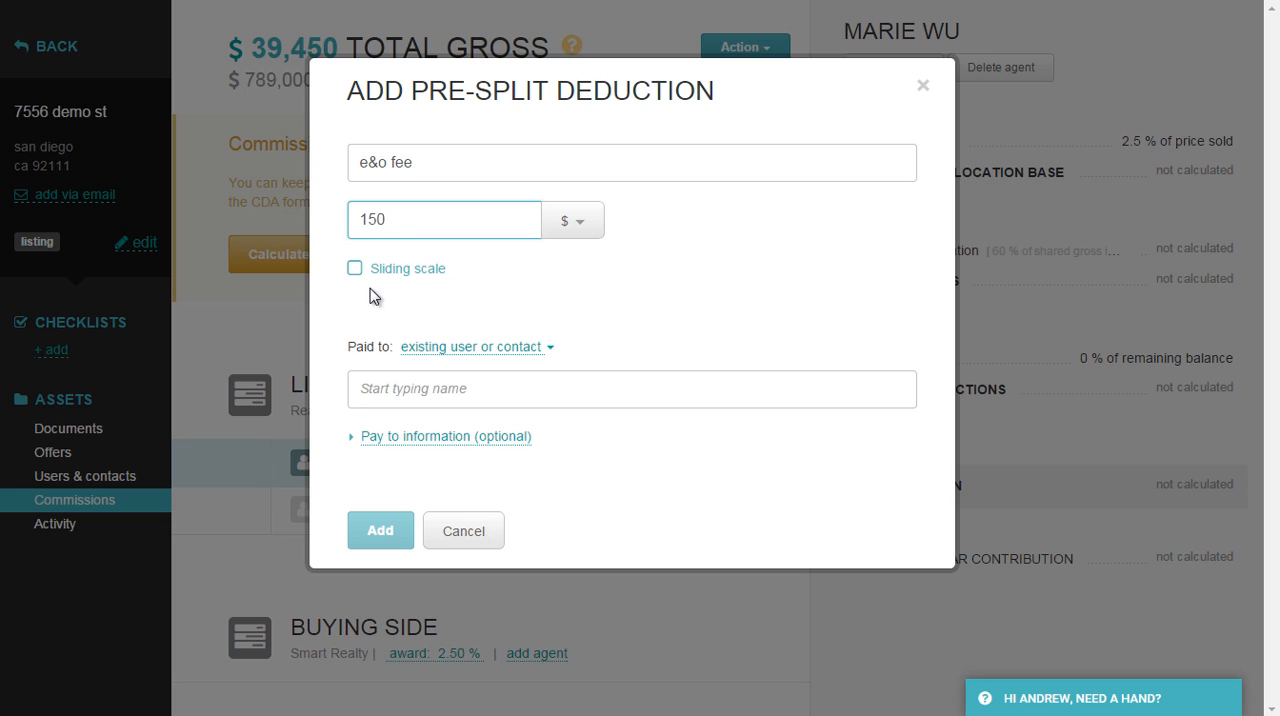
click(428, 350)
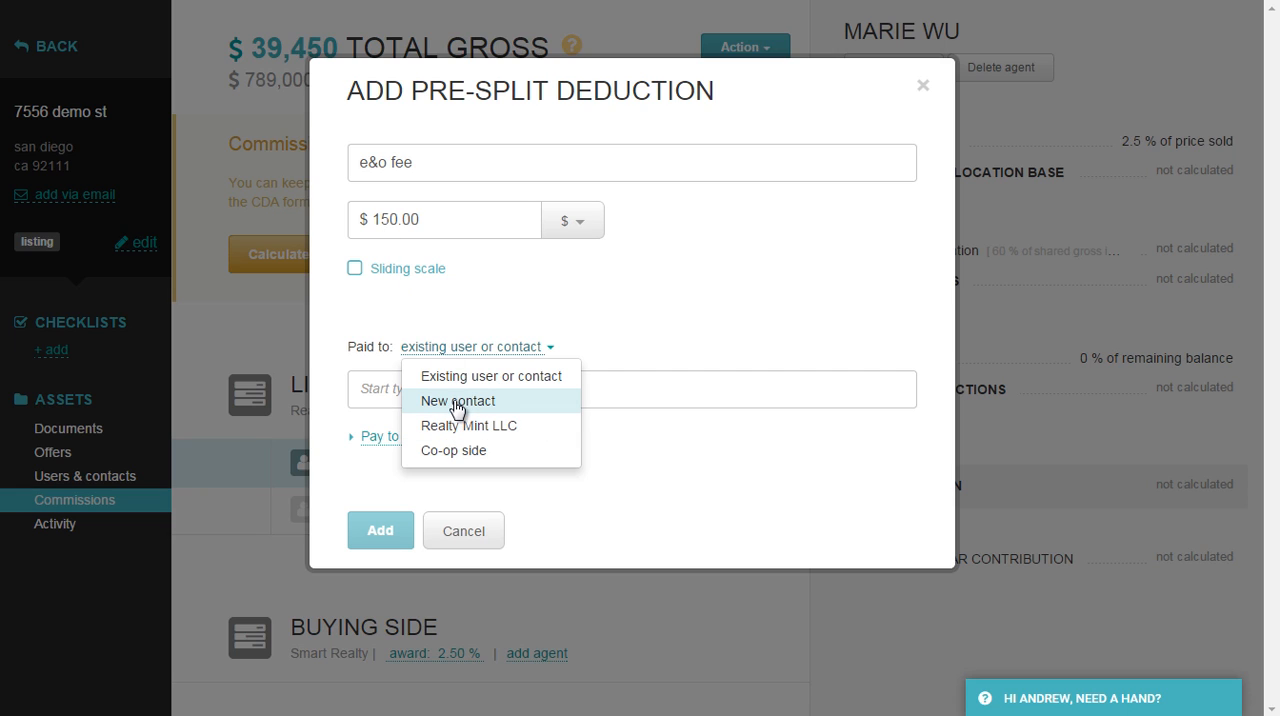
click(466, 432)
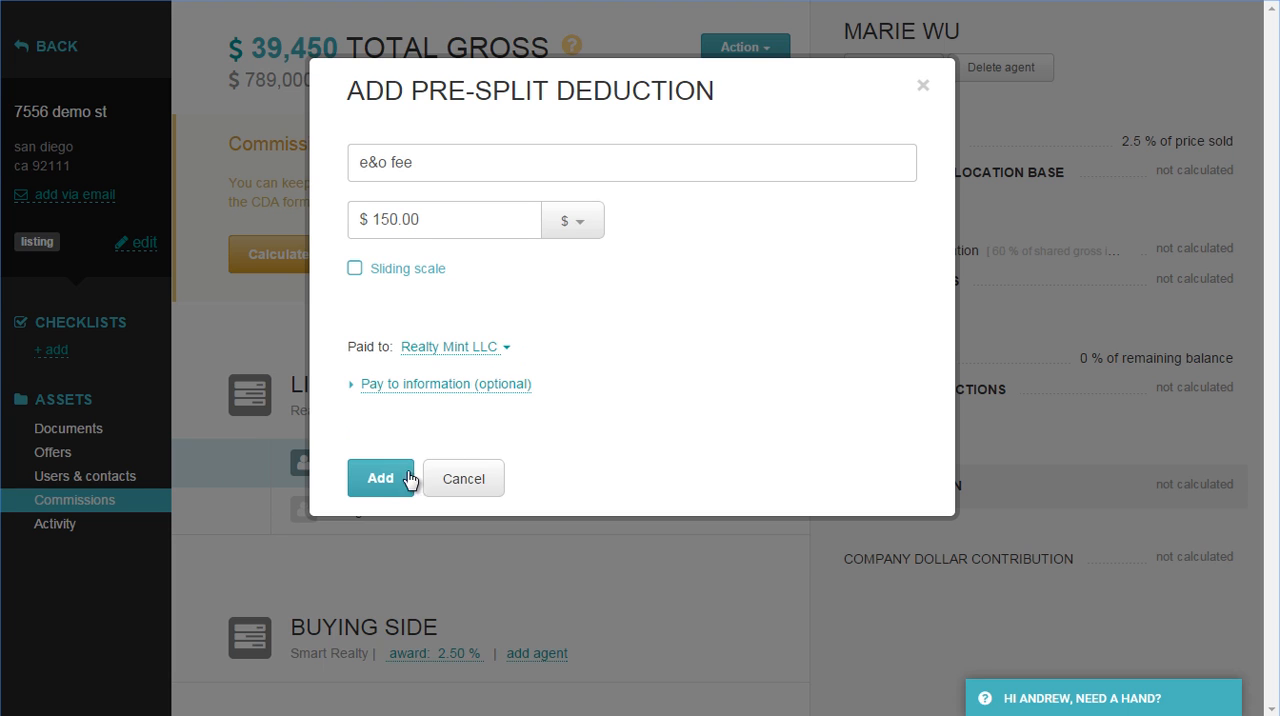
click(381, 482)
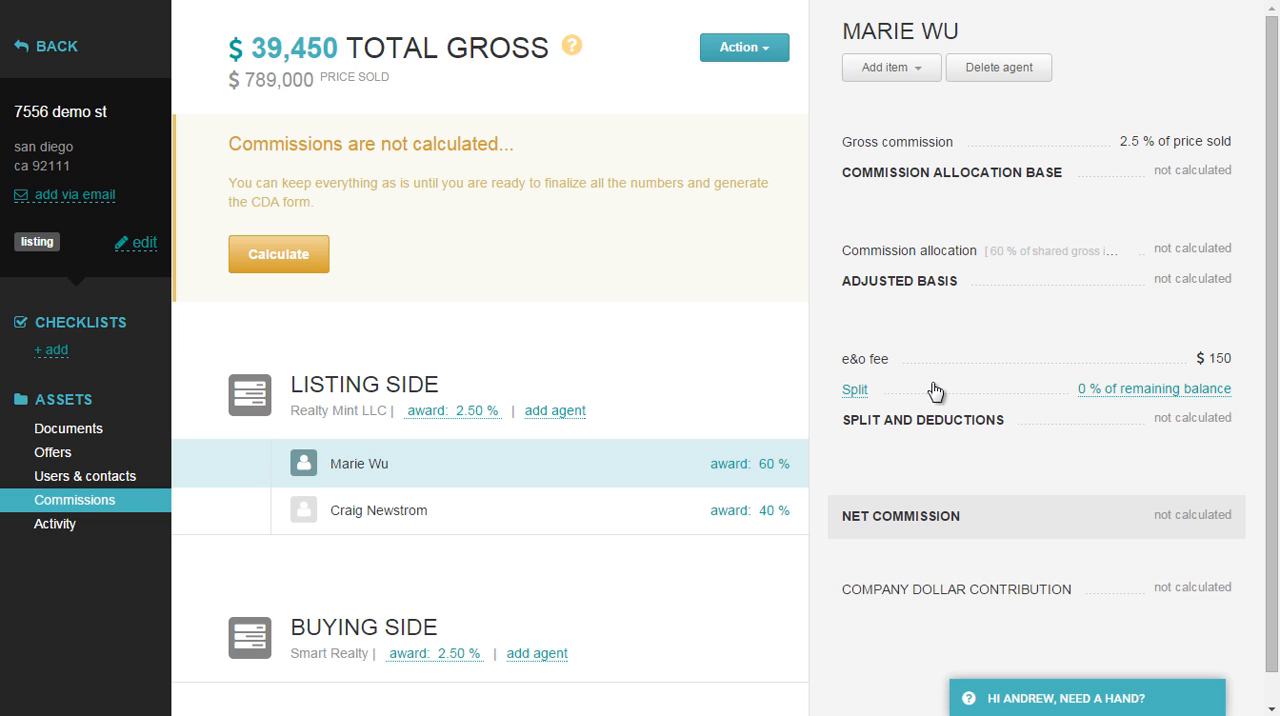
Name the split of the agent with the 60% award "split" and set it to 80% of the remaining balance.
click(855, 390)
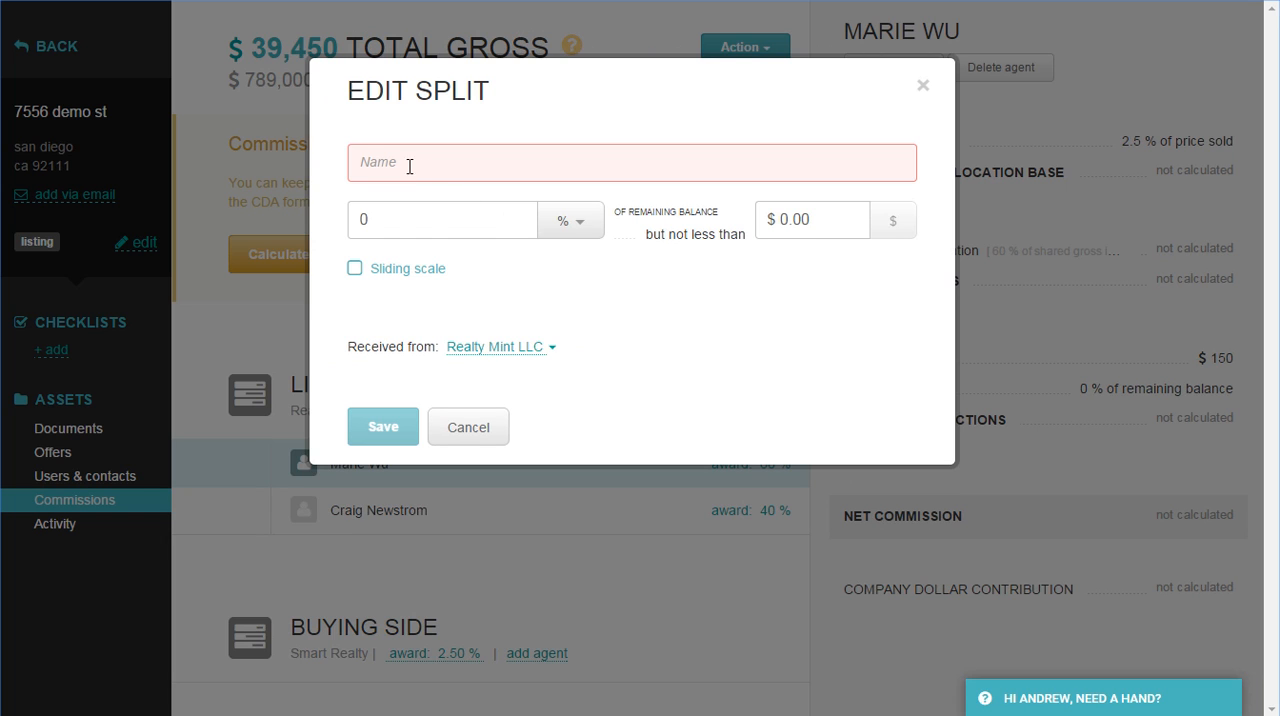
text(split)
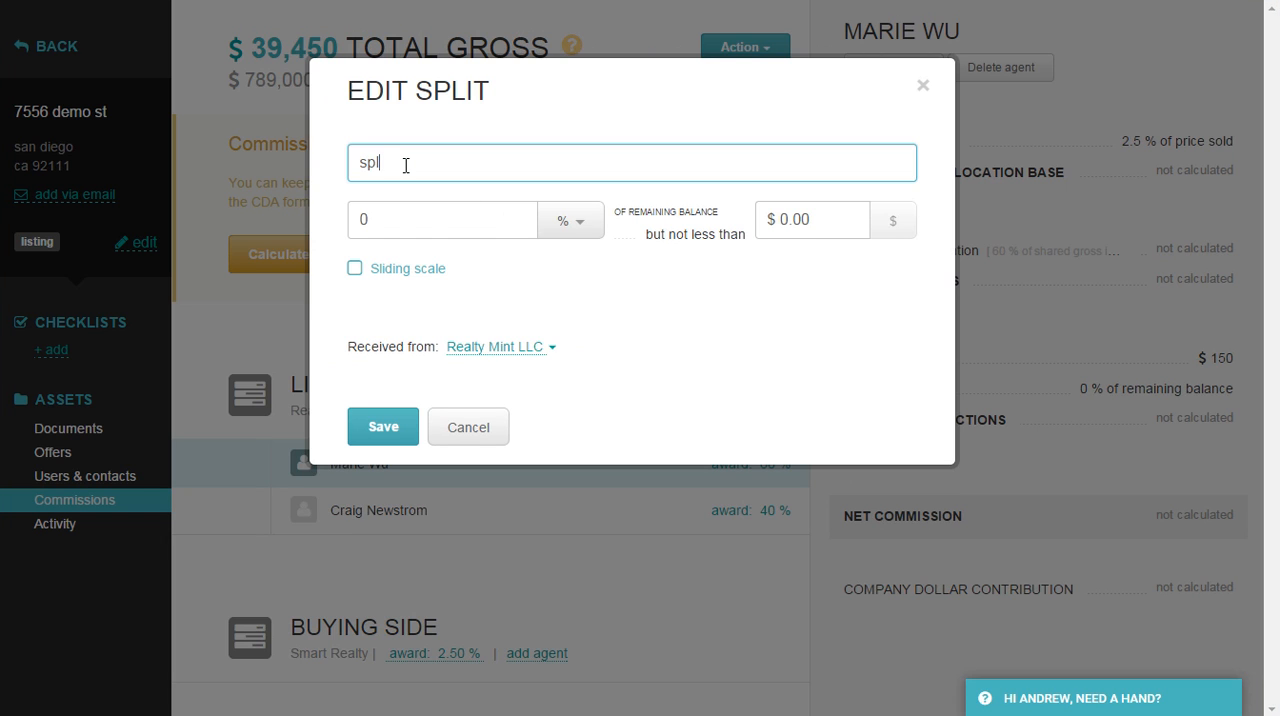
key(Tab)
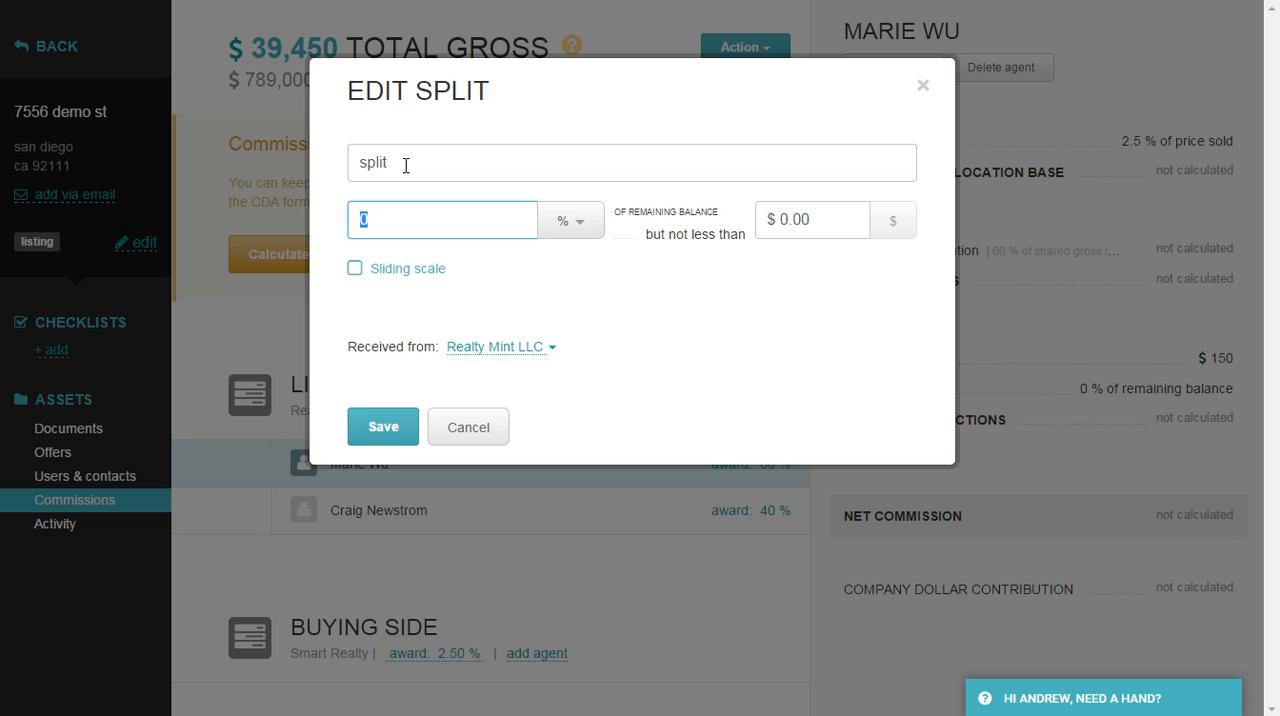
text(80)
click(465, 259)
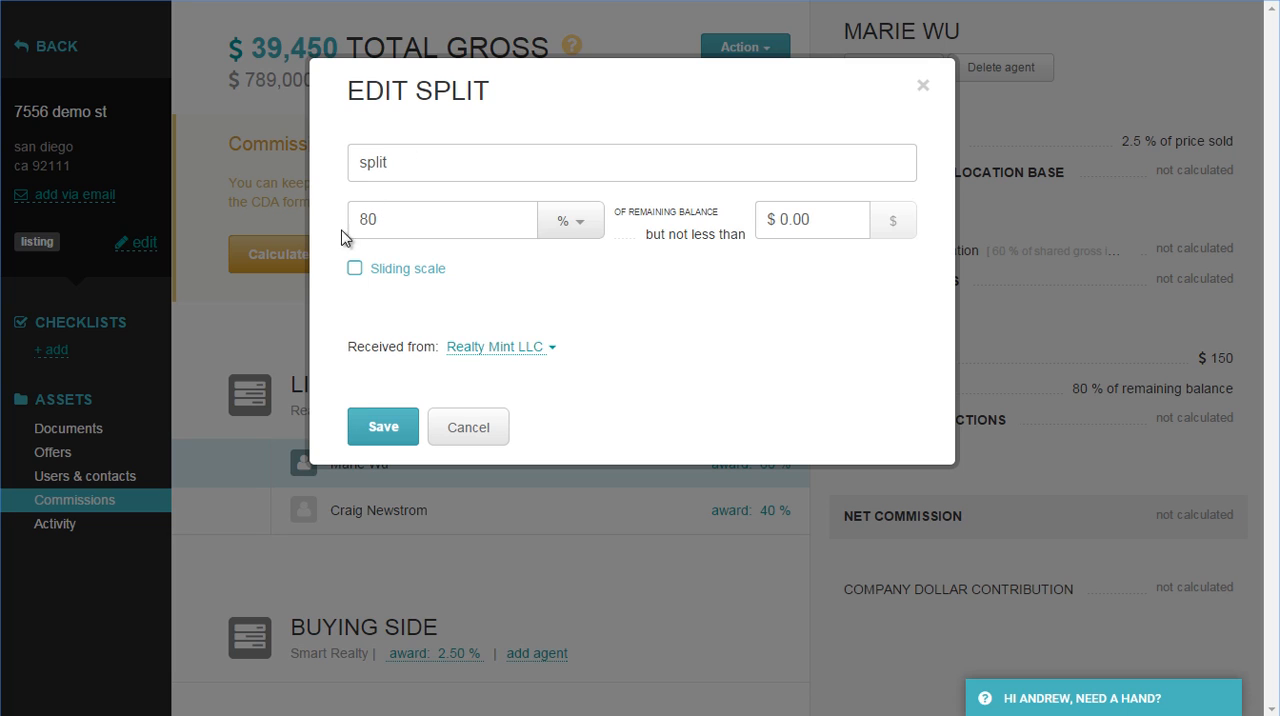
click(388, 428)
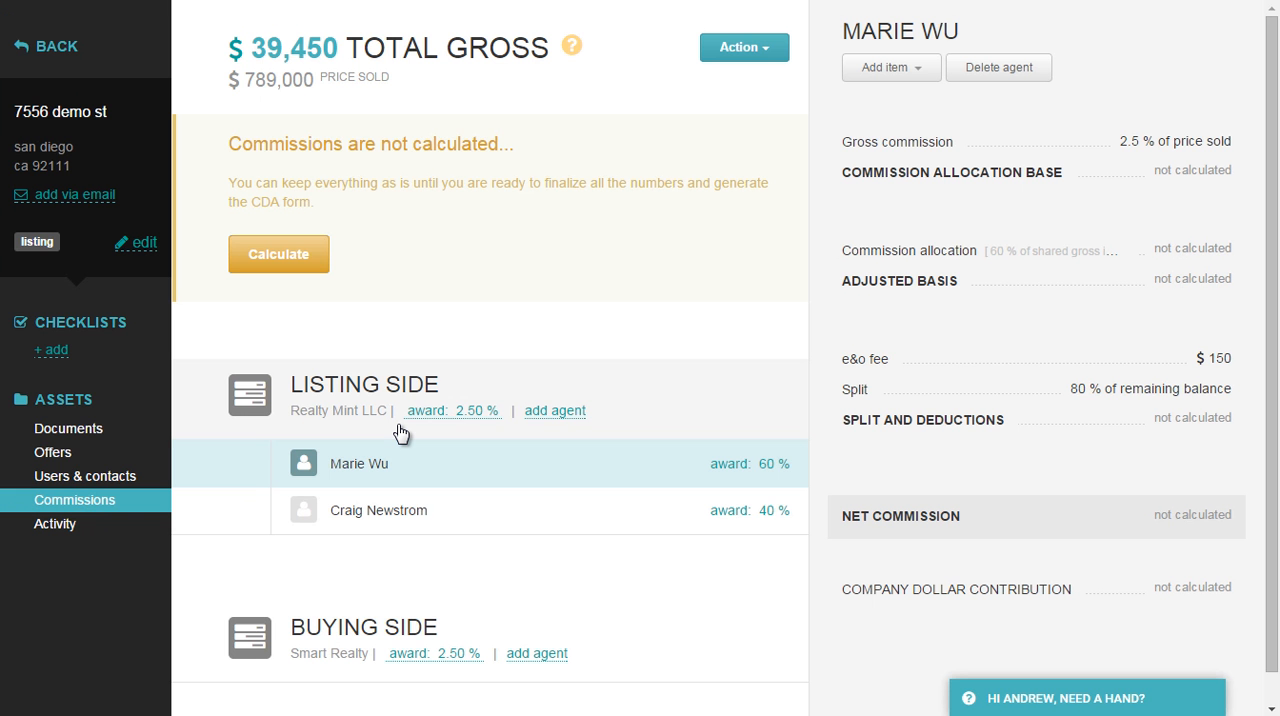
For the agent with the 40% award, name the split "split" and use a sliding scale on company dollar contribution since last anniversary.
click(604, 525)
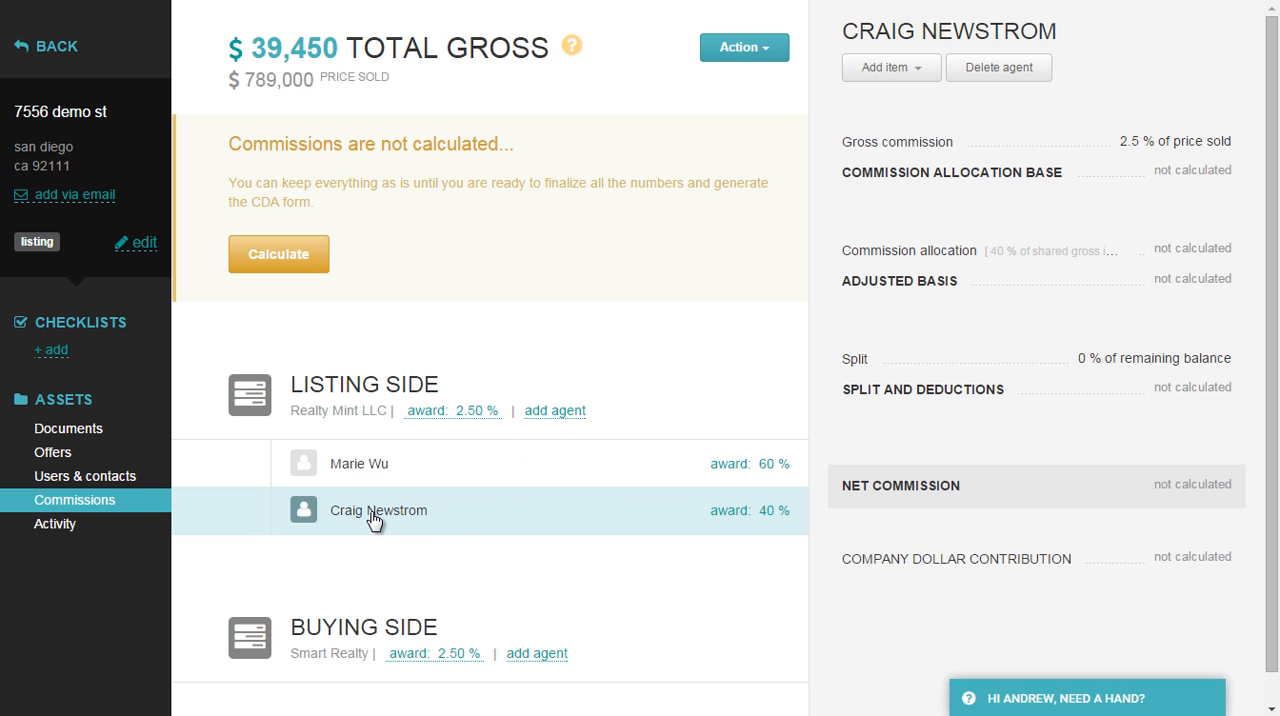
click(855, 360)
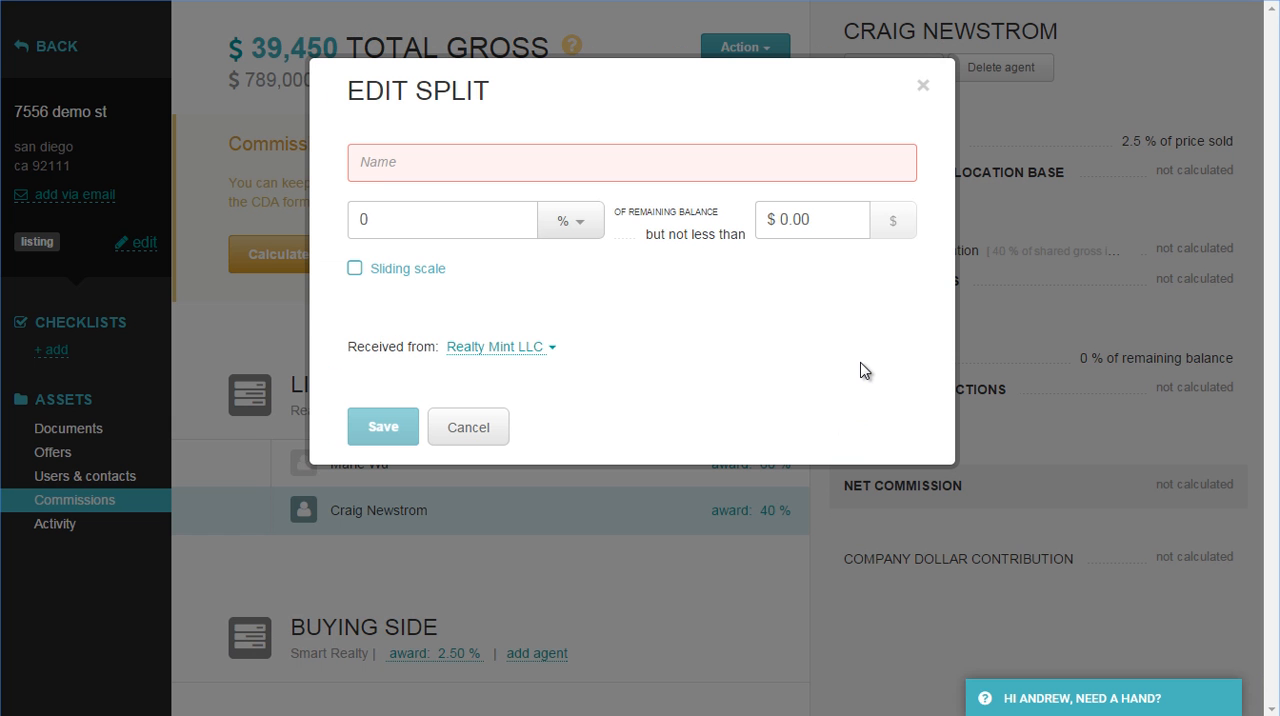
click(384, 163)
text(split)
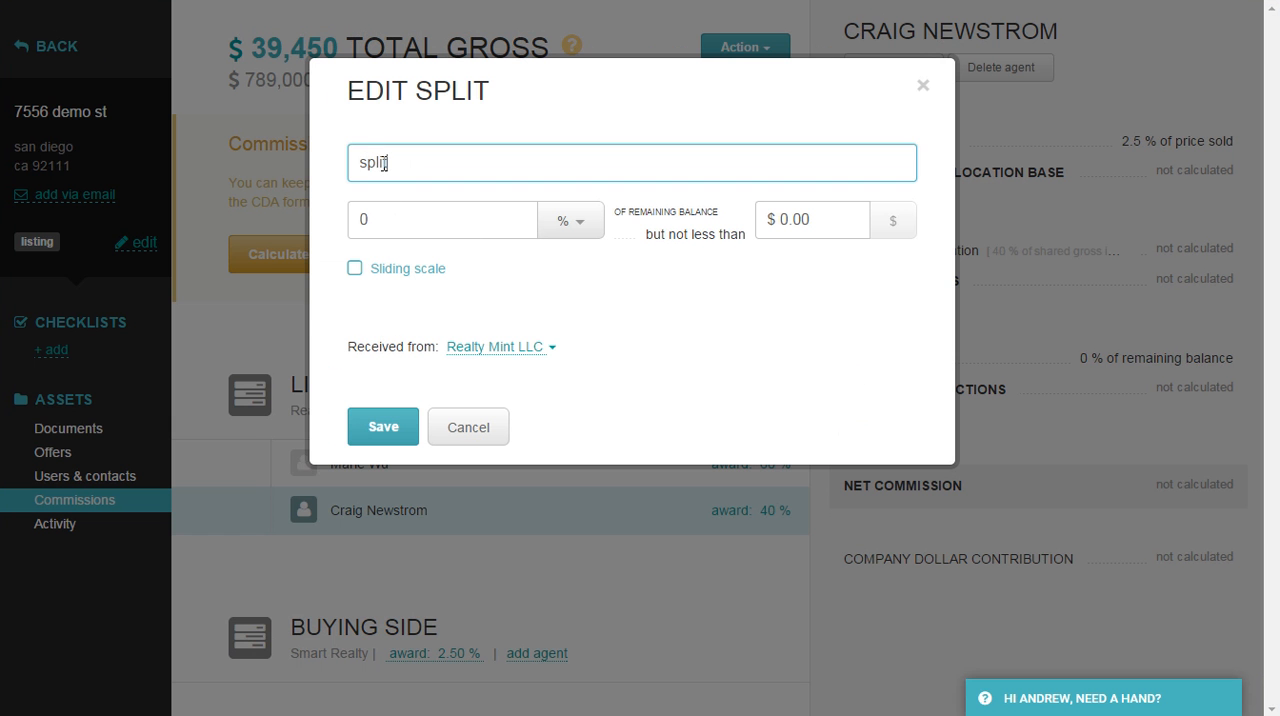
key(Tab)
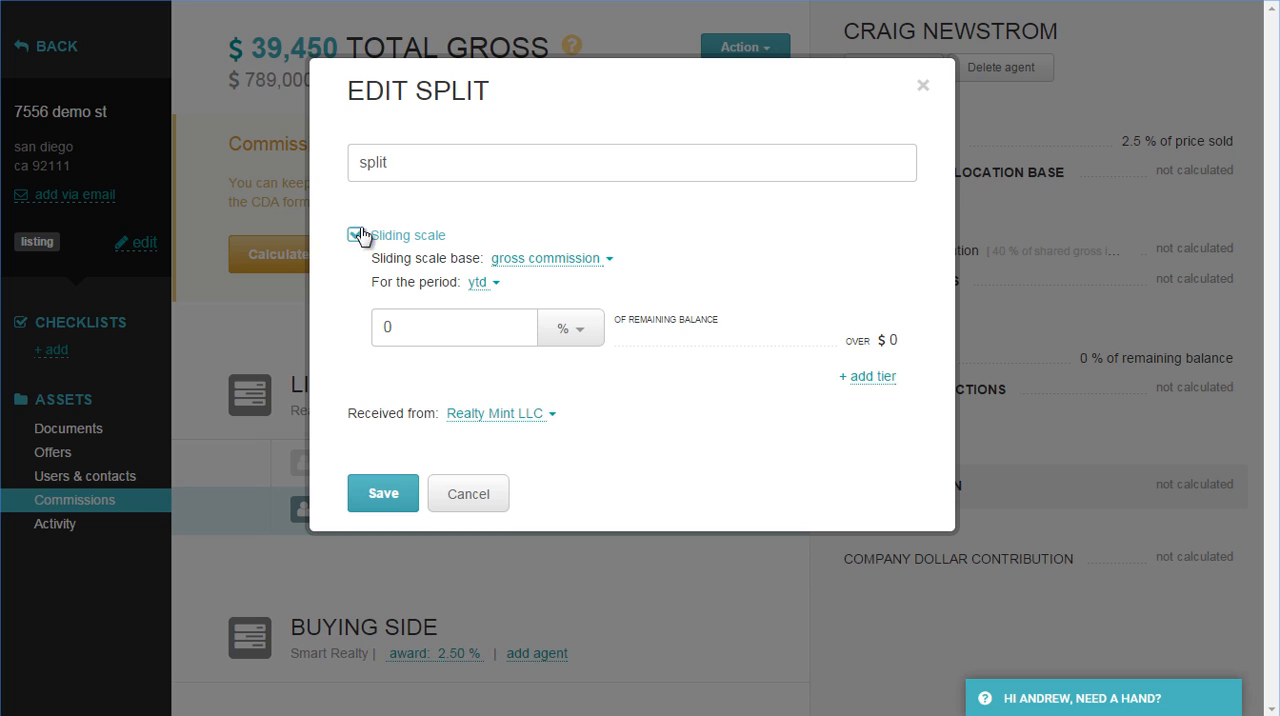
click(572, 265)
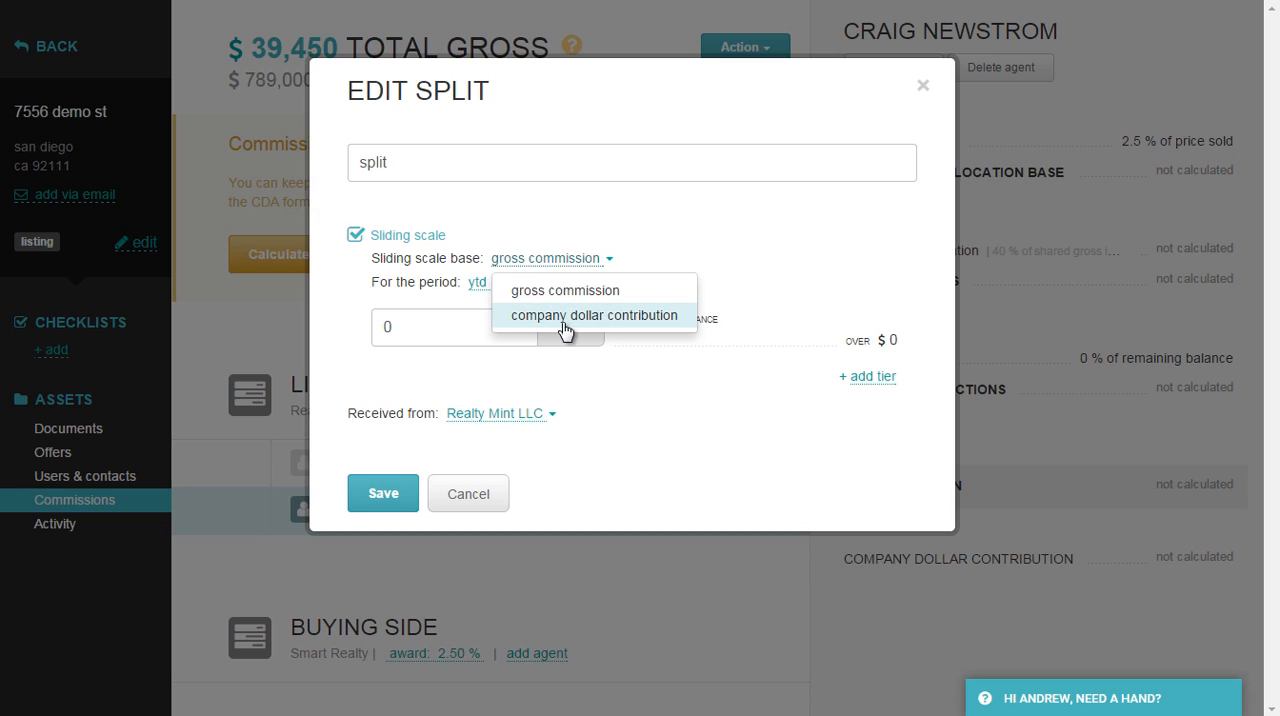
click(546, 324)
click(483, 285)
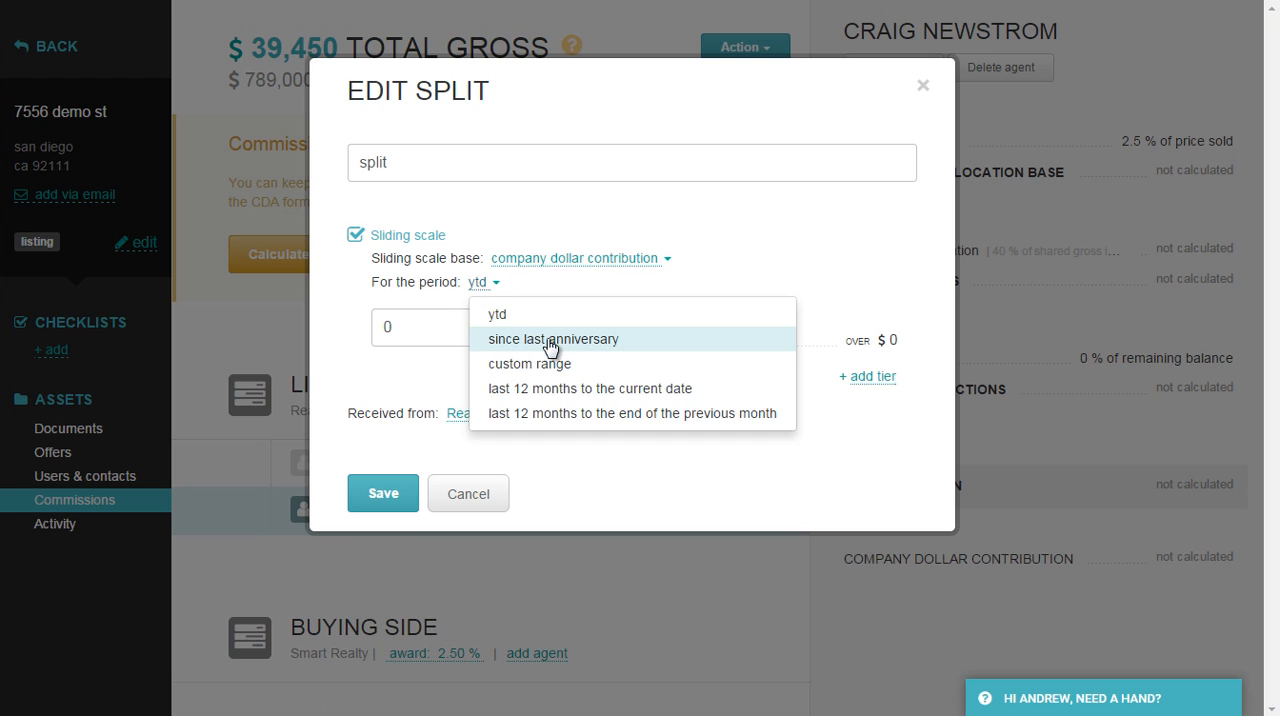
click(558, 340)
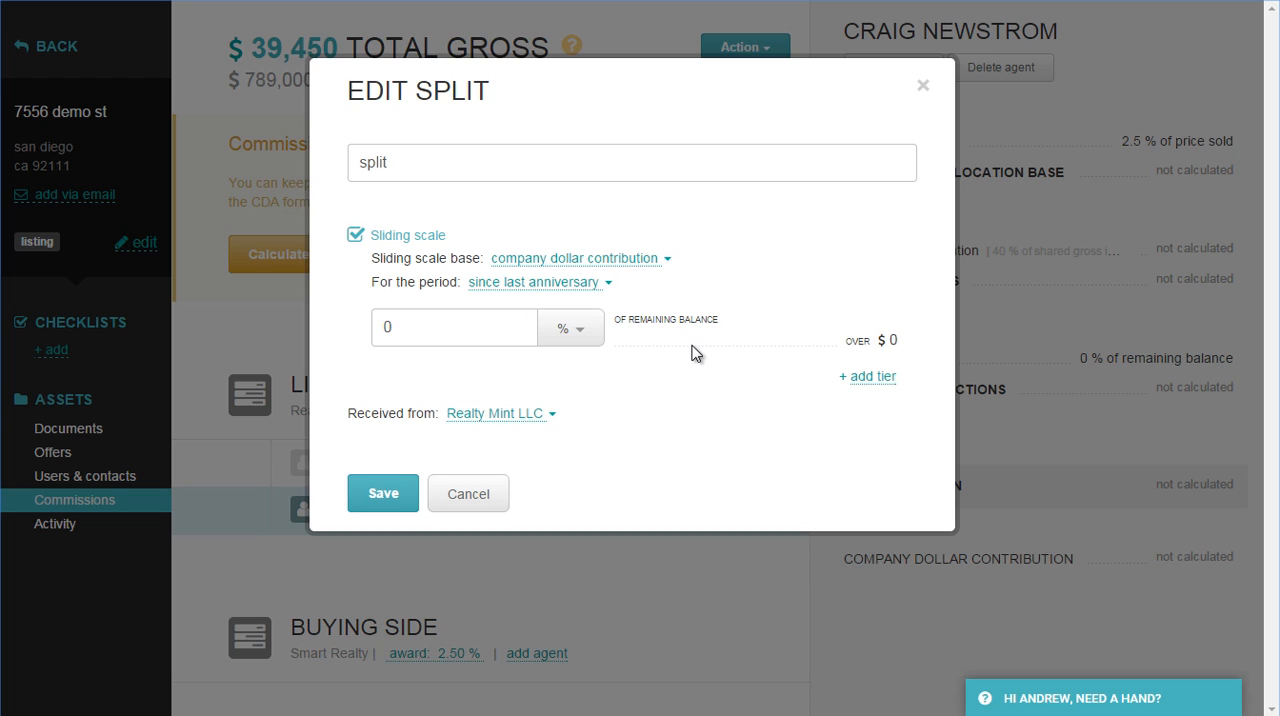
Add sliding scale tiers at $20,000 and $40,000 to the split.
click(872, 377)
click(648, 383)
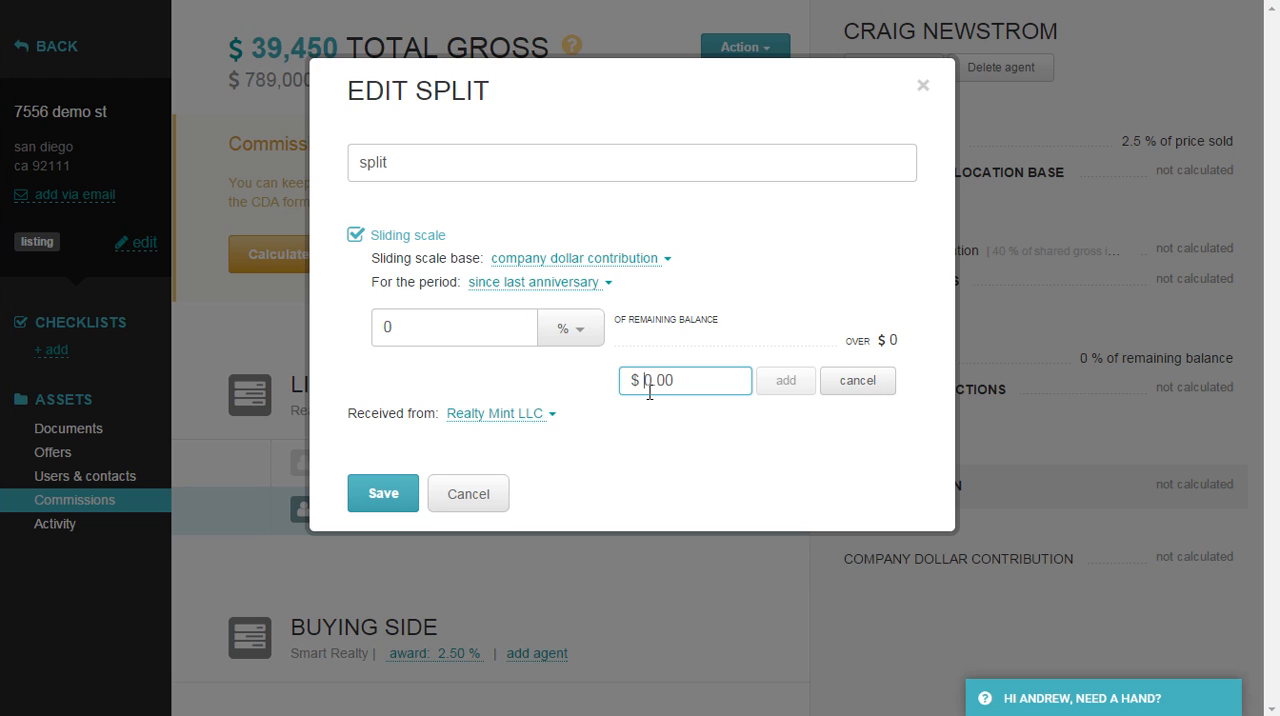
text(20,00)
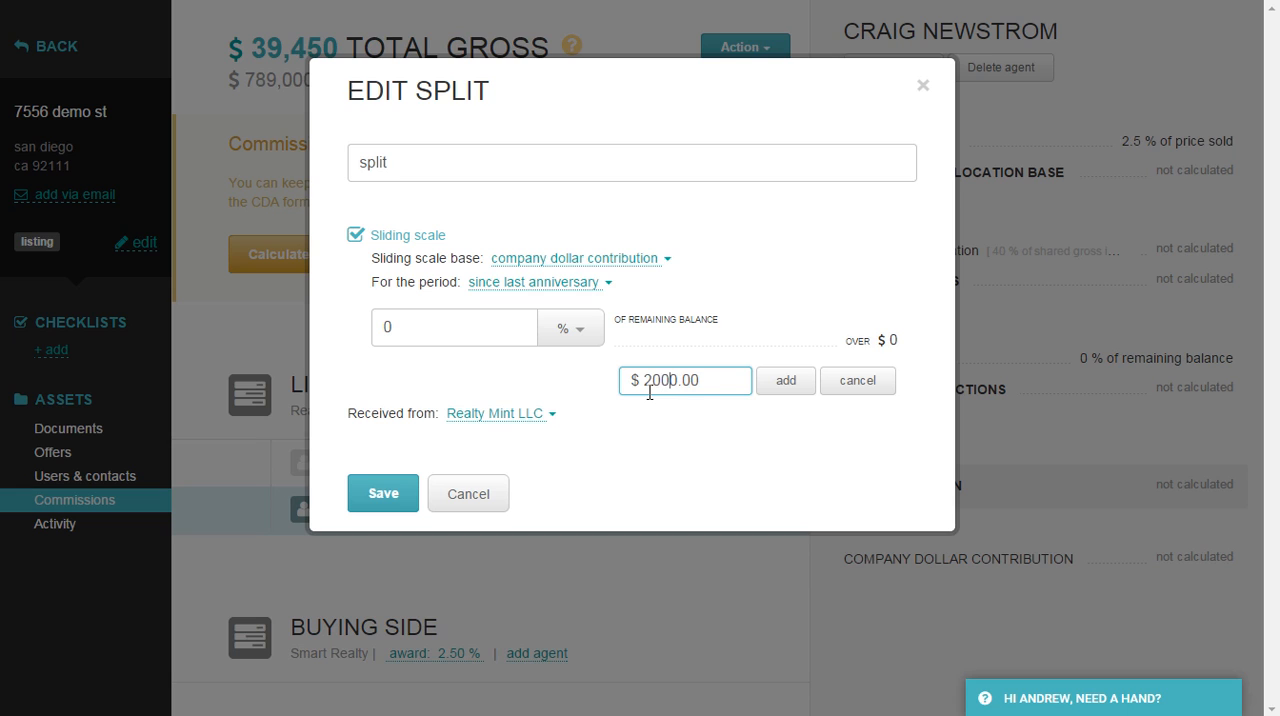
key(Return)
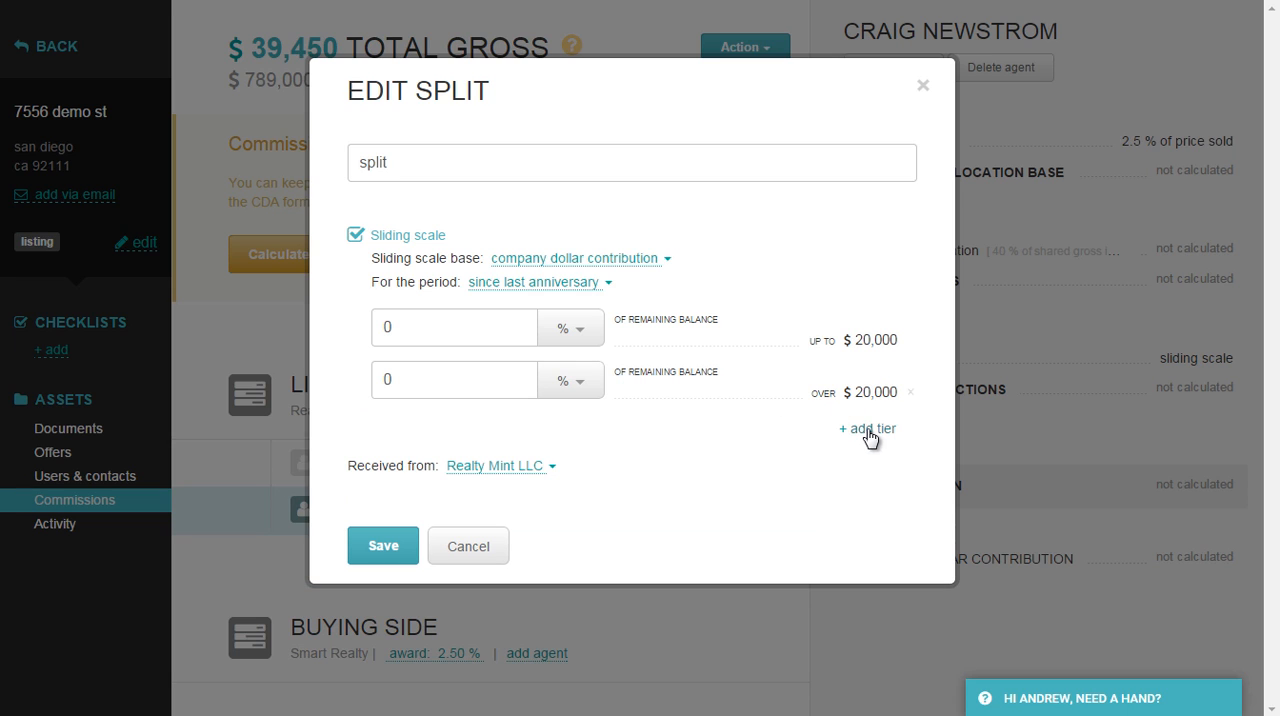
click(870, 430)
click(648, 432)
text(40000.00)
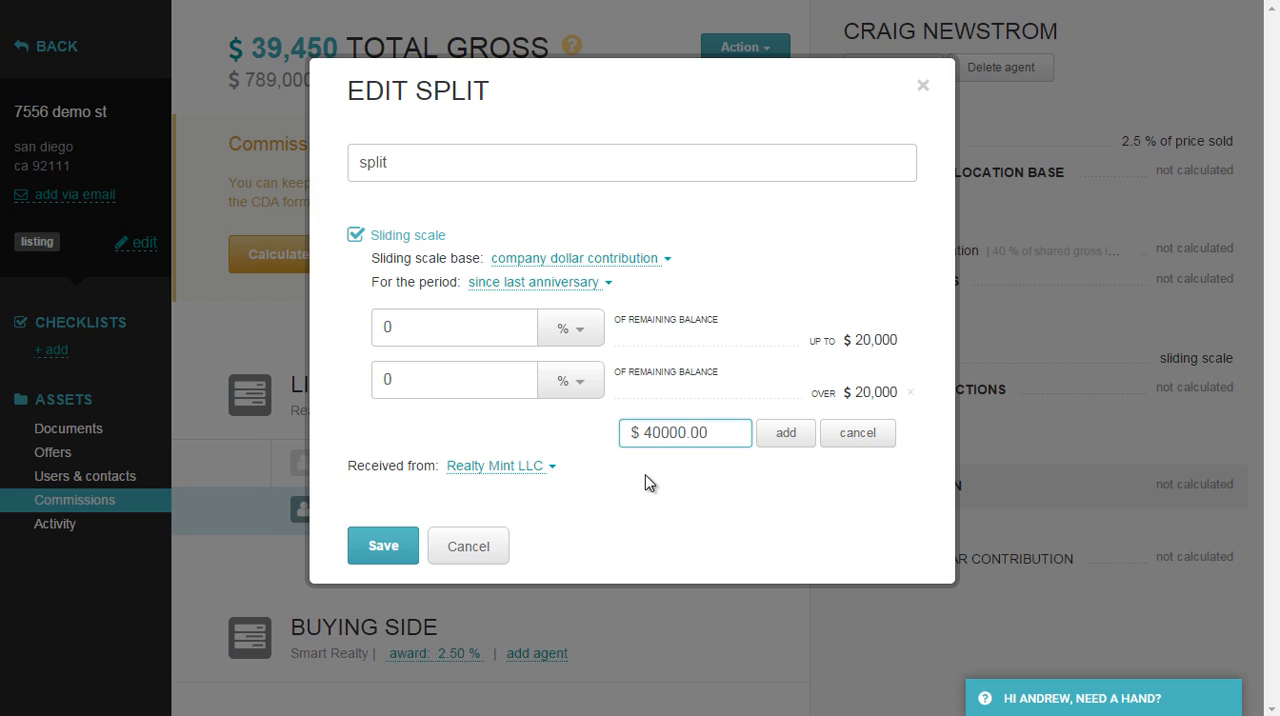
key(Return)
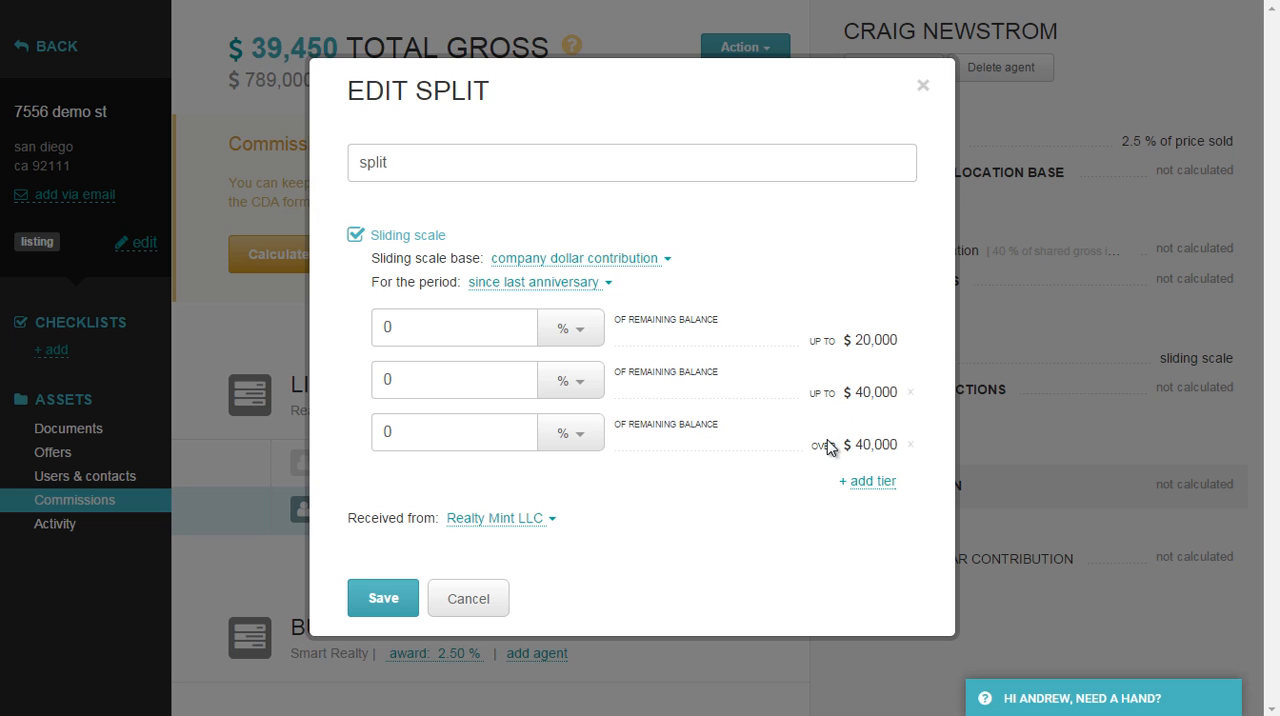
Set the tiers to 60% up to $20,000, 70% up to $40,000 and 80% over $40,000, and save the split.
click(389, 337)
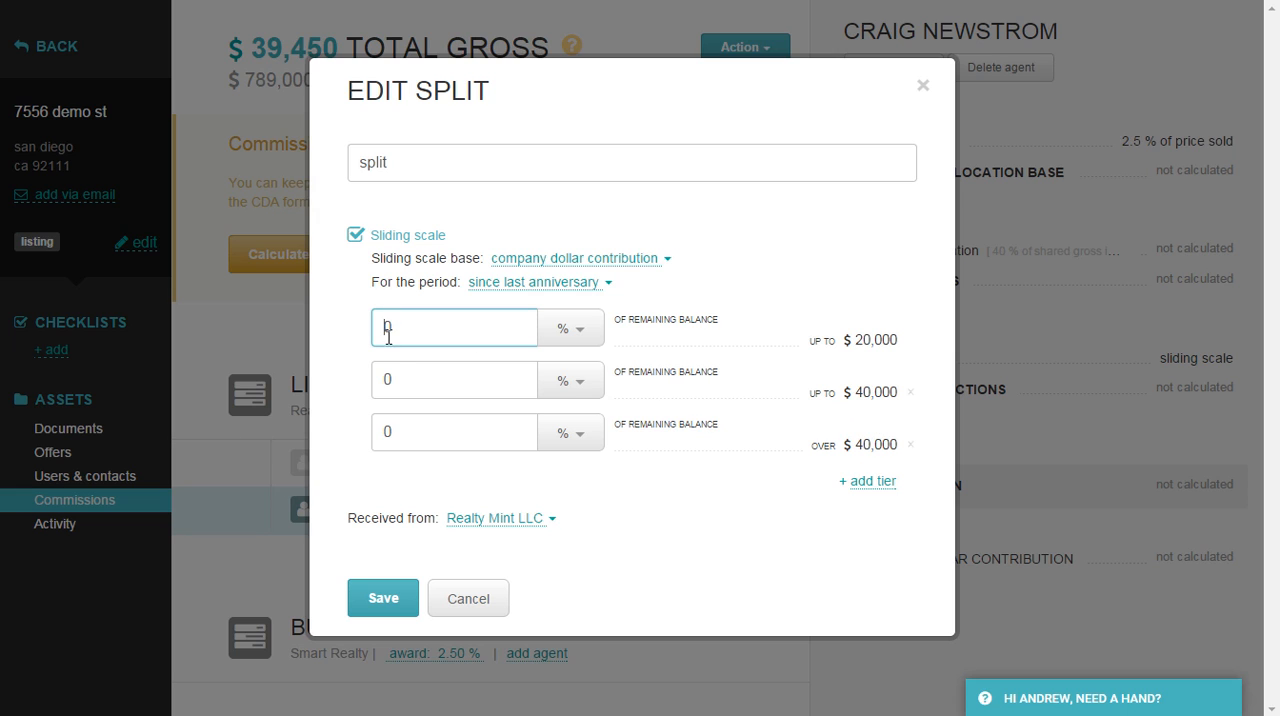
text(60)
click(383, 381)
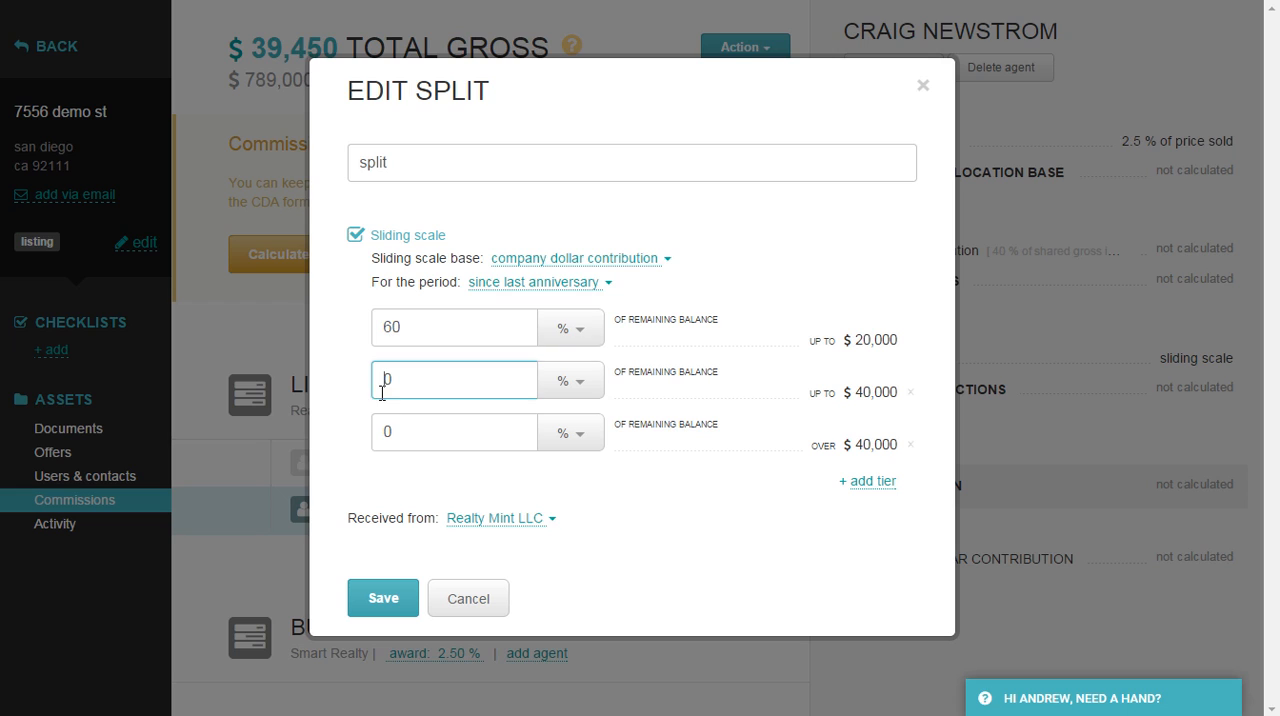
text(7)
click(386, 428)
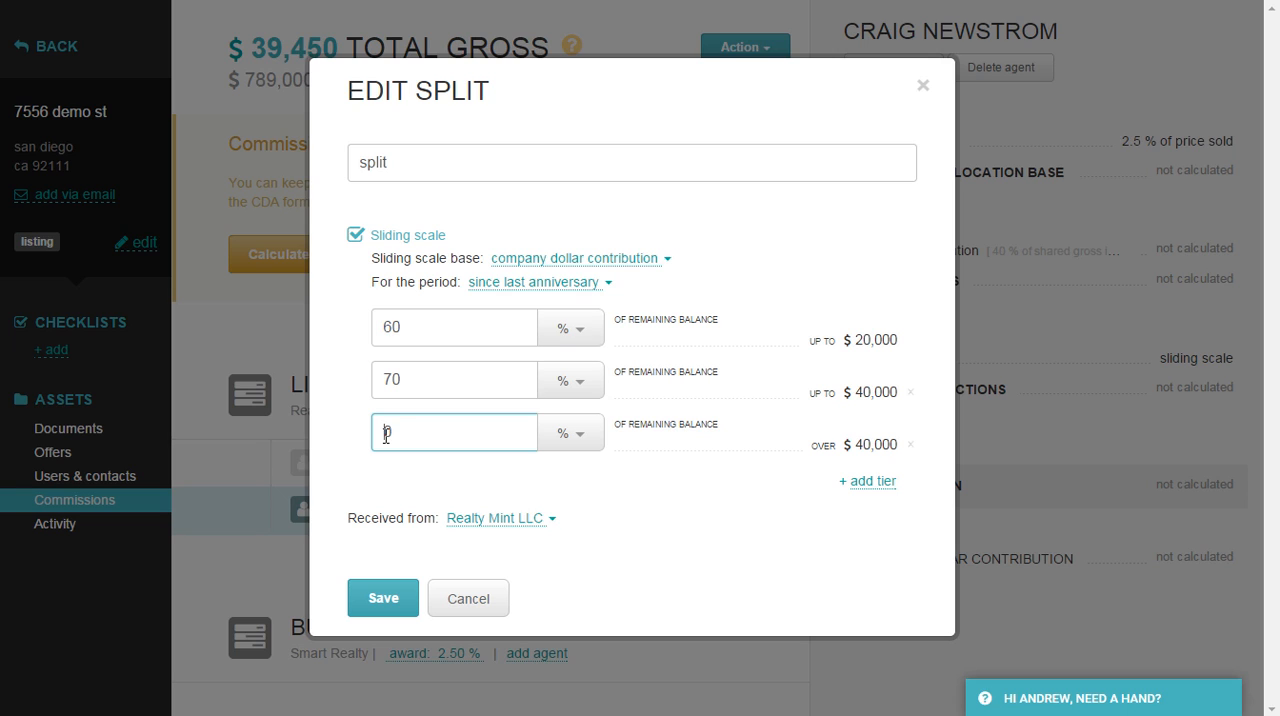
text(8)
click(420, 470)
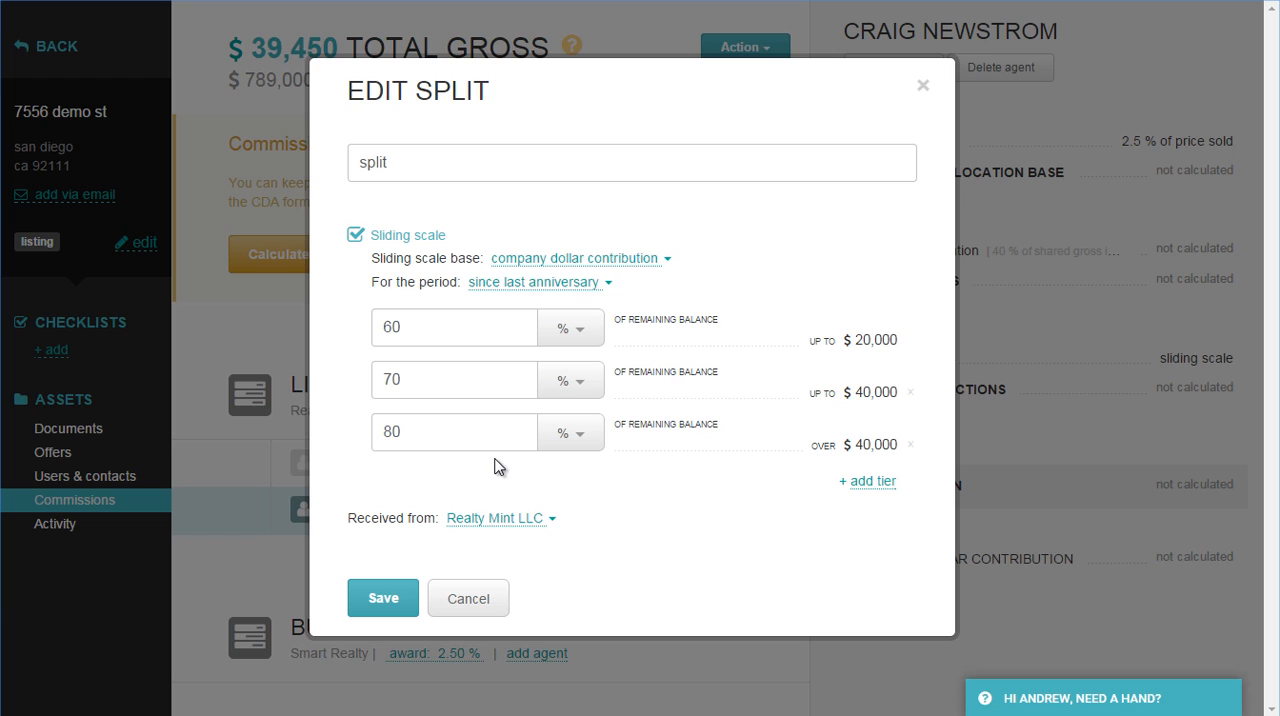
click(383, 600)
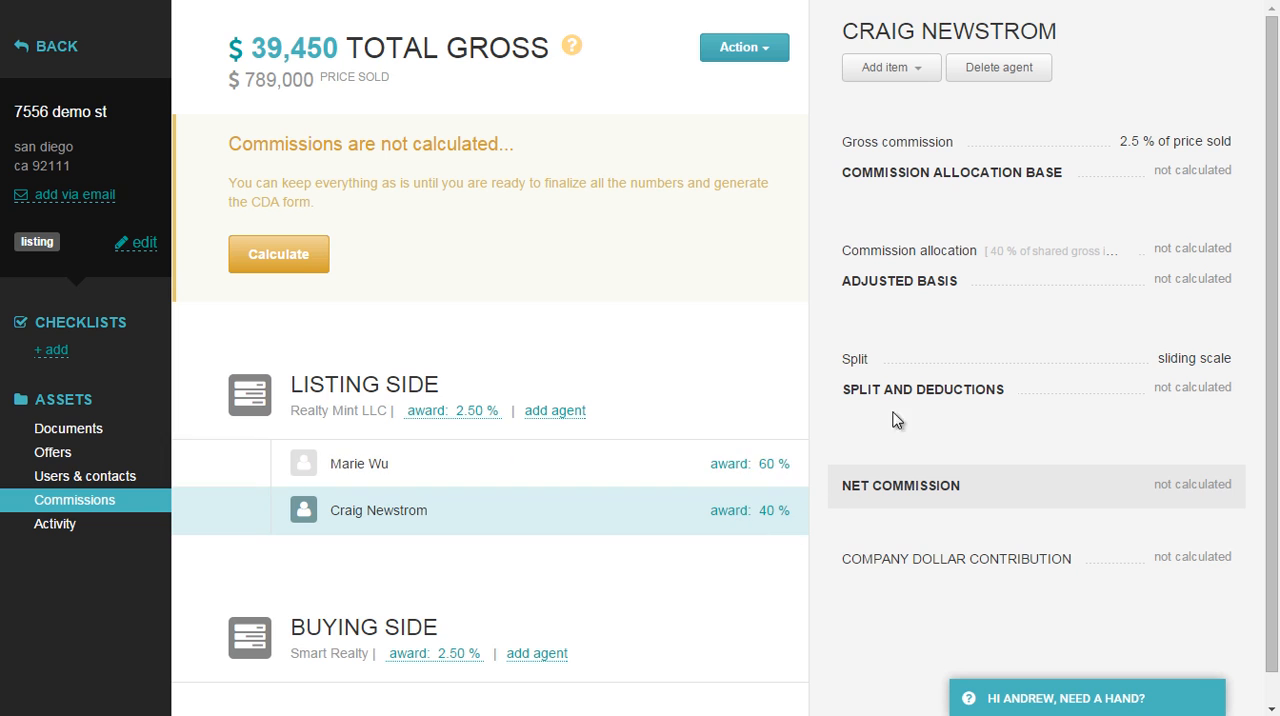
Calculate the transaction's commissions and review the listing side's breakdown down to the office net.
click(294, 263)
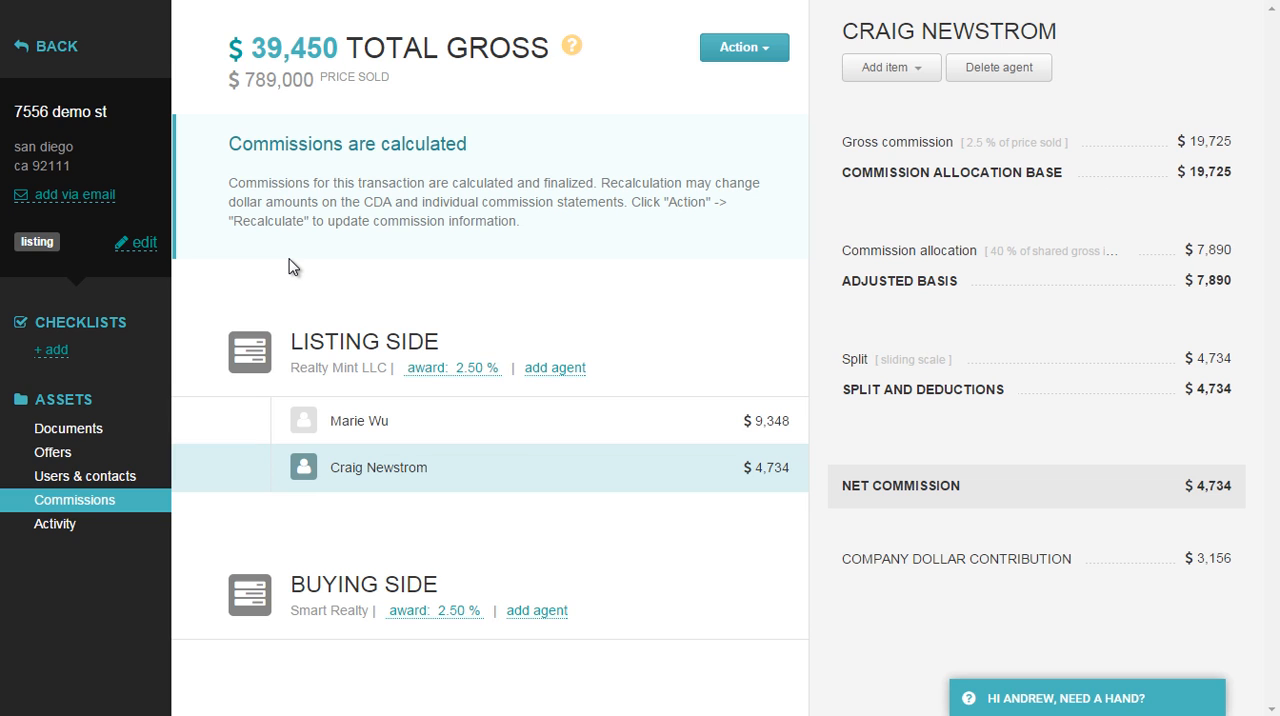
click(324, 342)
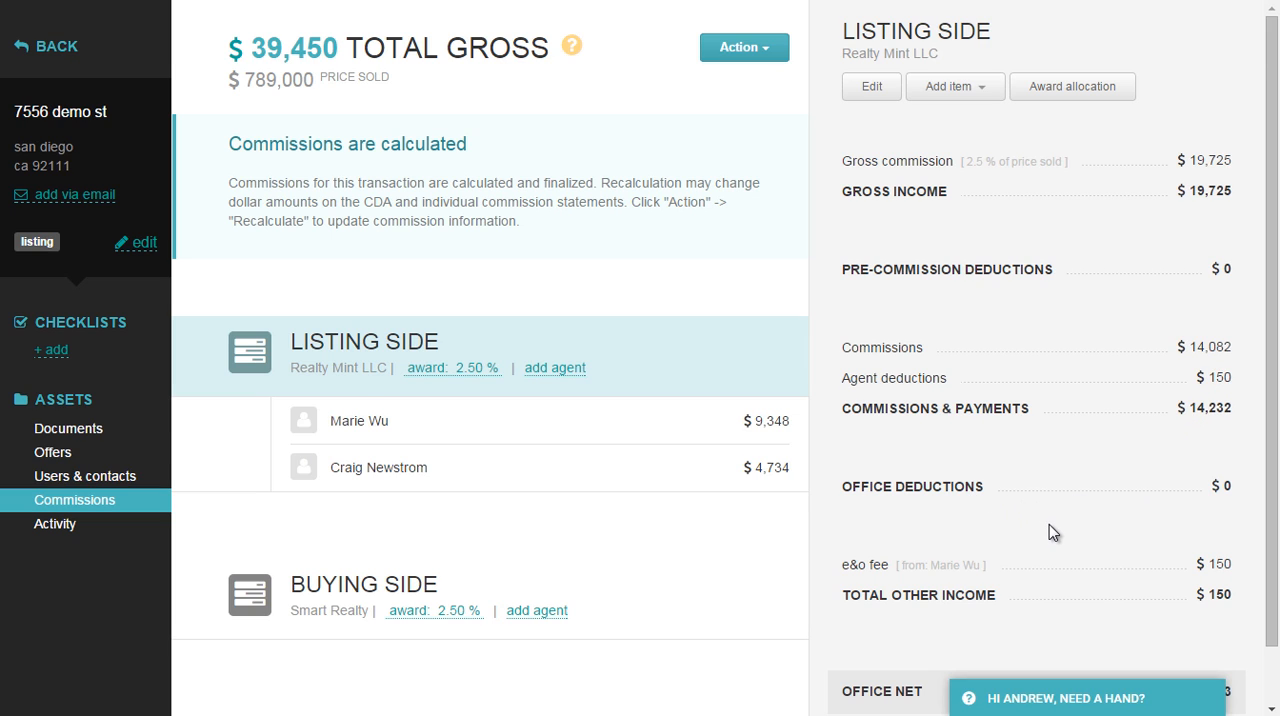
scroll(1049, 524, down, 1)
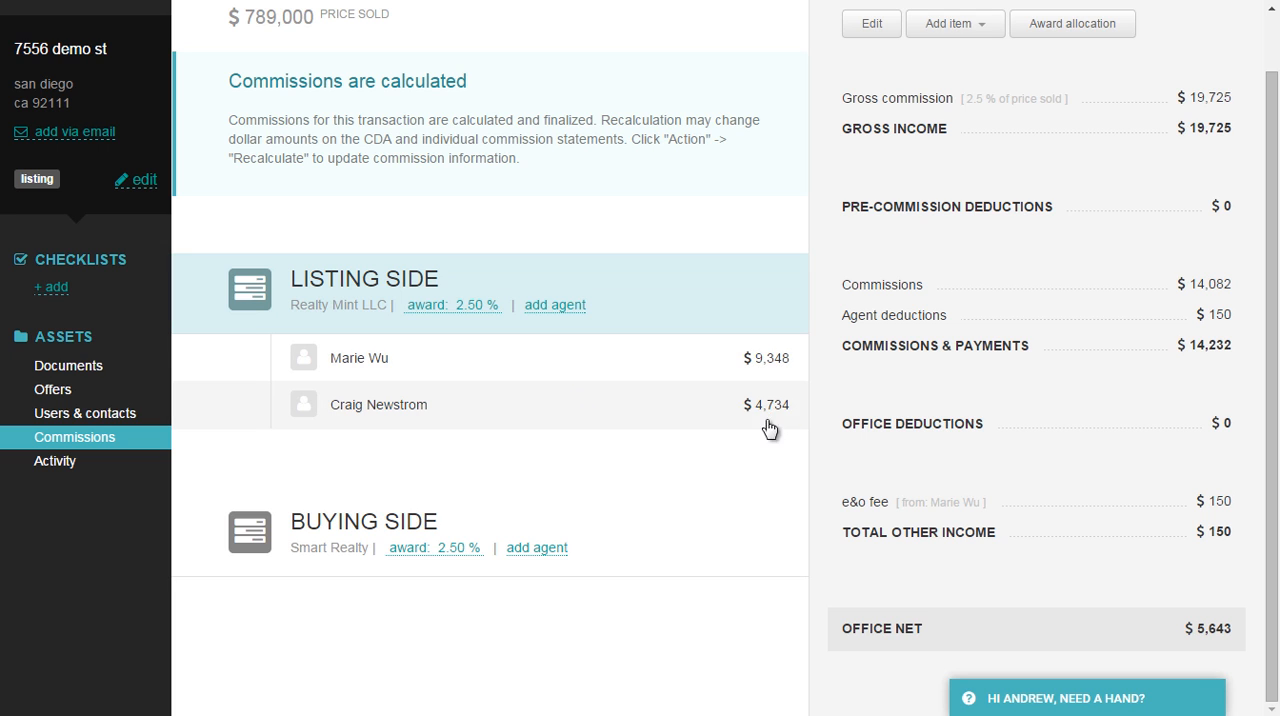
Compare the calculated commission breakdowns of both listing agents, and return to the listing side's breakdown.
click(709, 370)
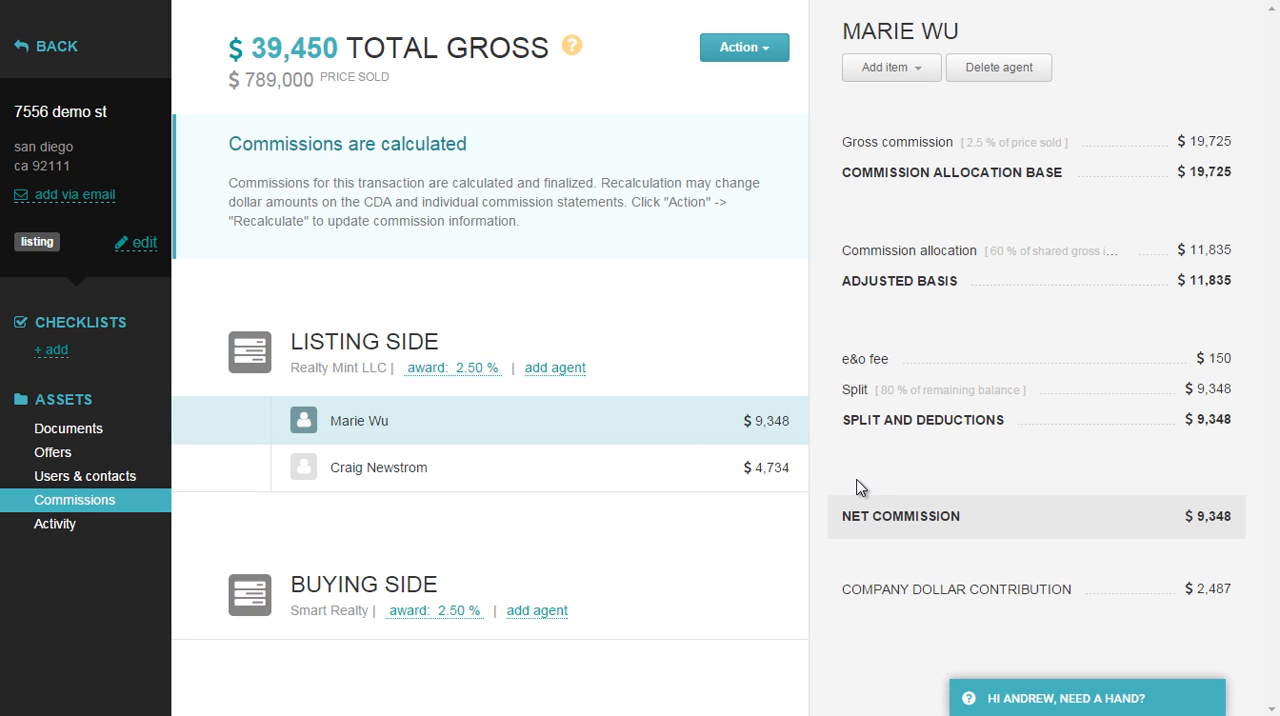
click(690, 470)
click(700, 437)
click(691, 475)
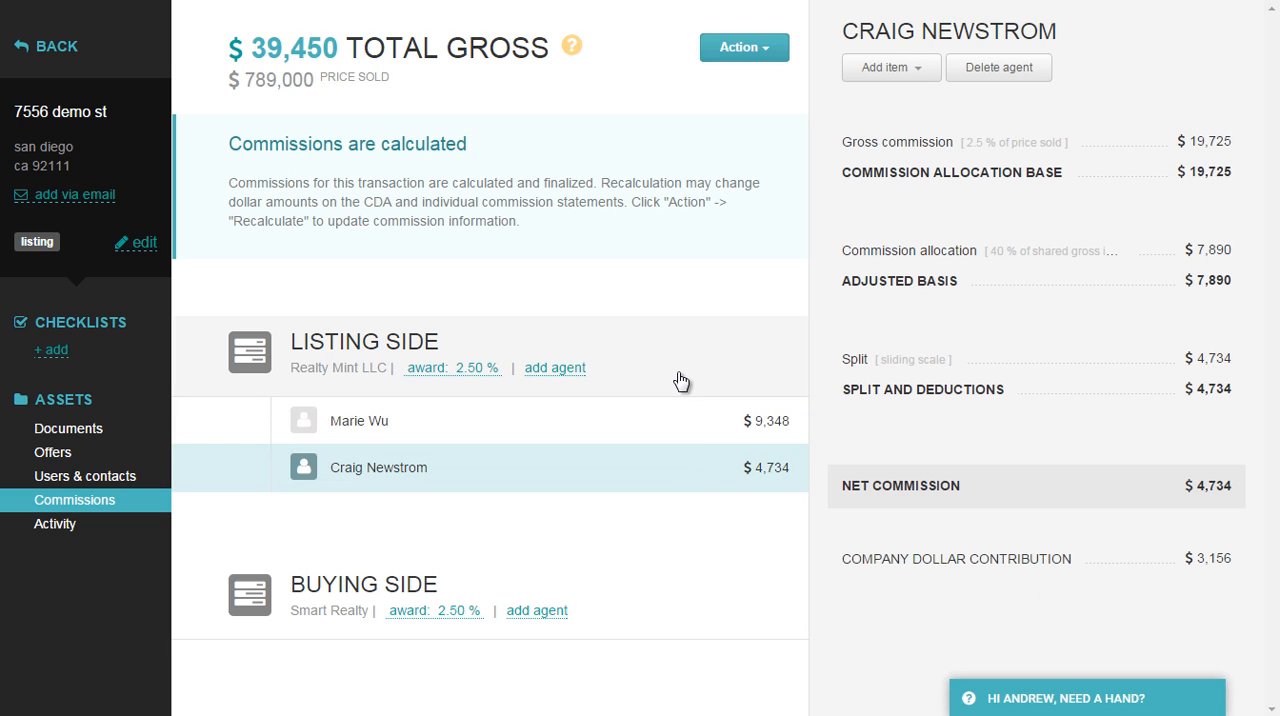
click(680, 379)
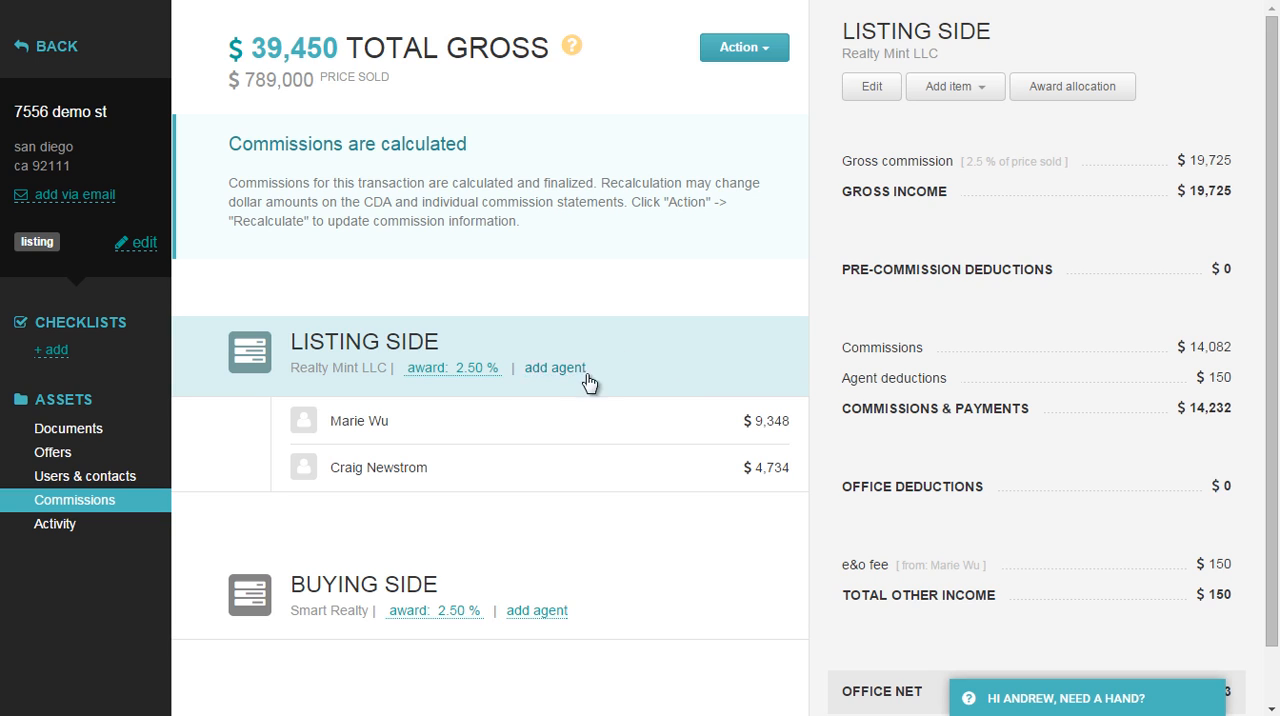
Start a pre-commission deduction for the listing side named "referral fee", set at 25% of gross income.
click(955, 88)
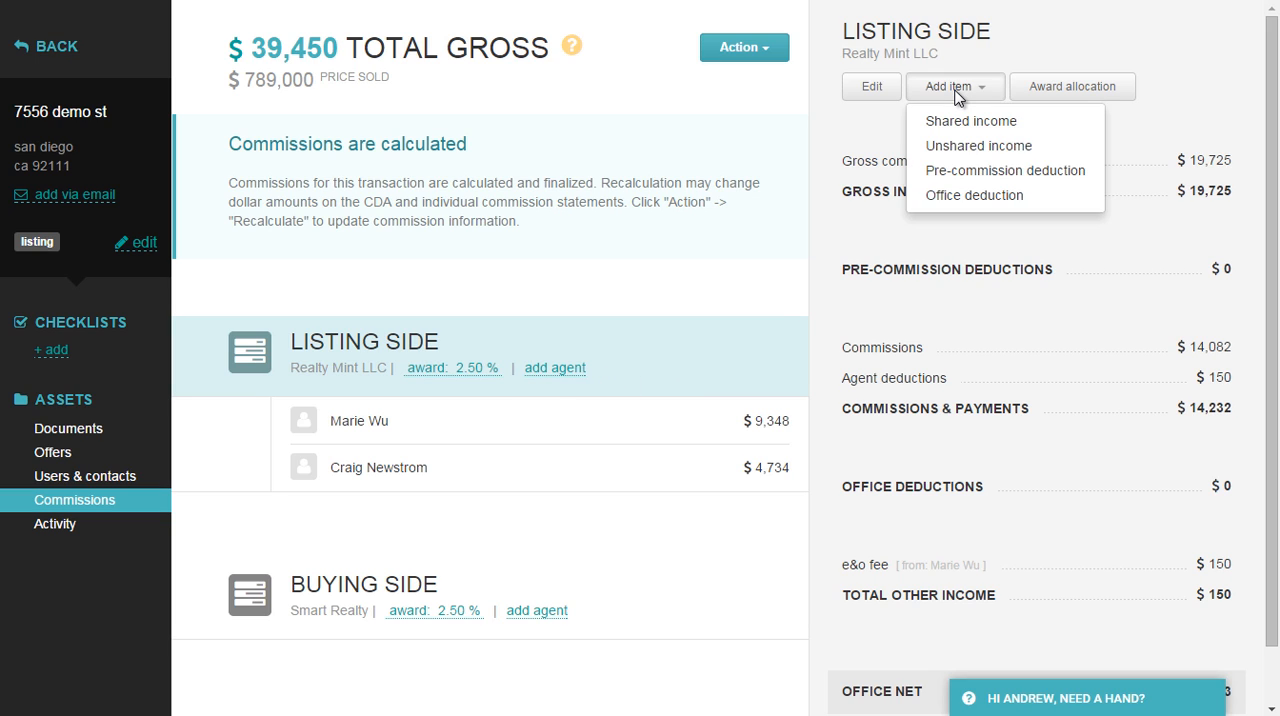
click(977, 176)
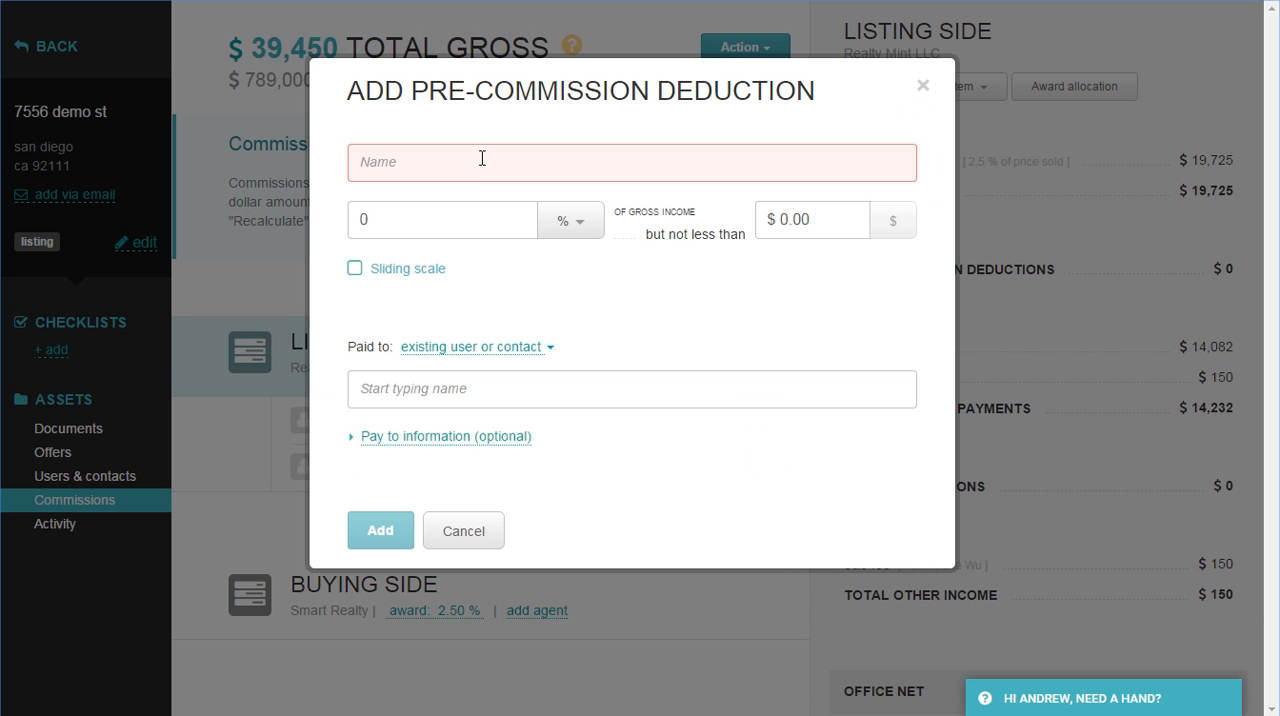
text(referral fee)
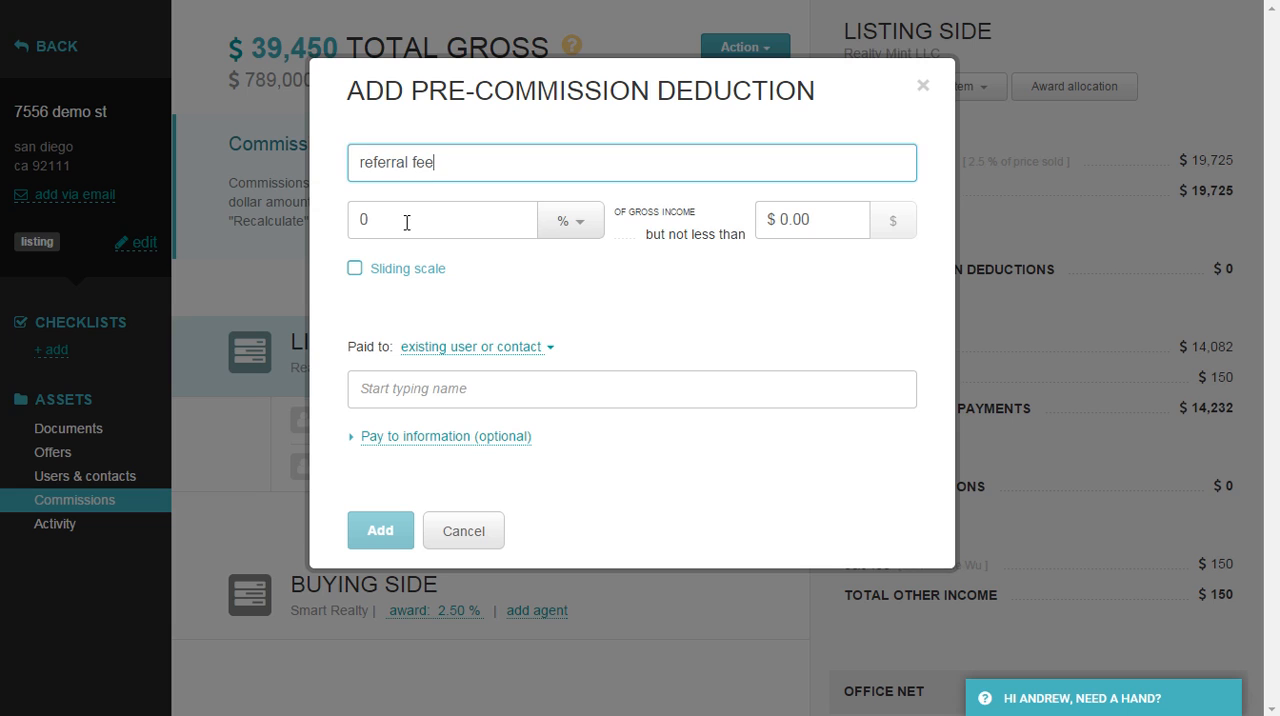
key(Tab)
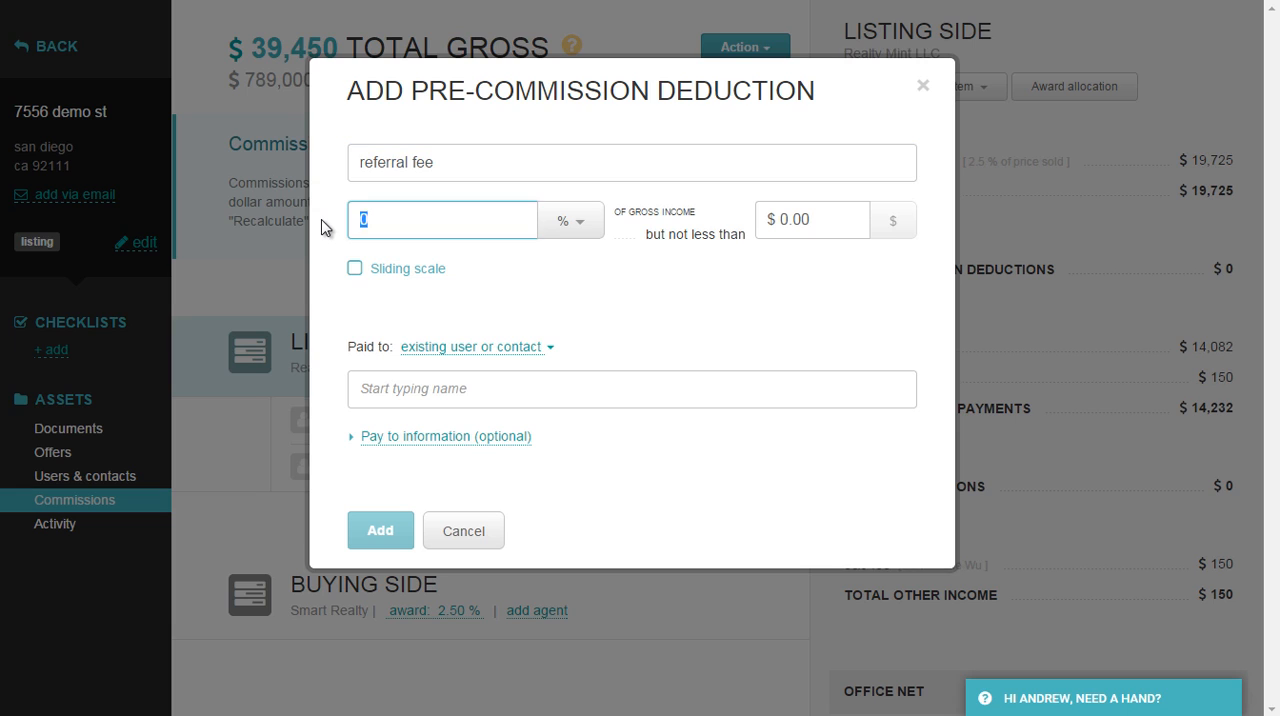
Choose the existing contact, not the user with the same first name, as the referral fee's payee and add the deduction.
click(409, 385)
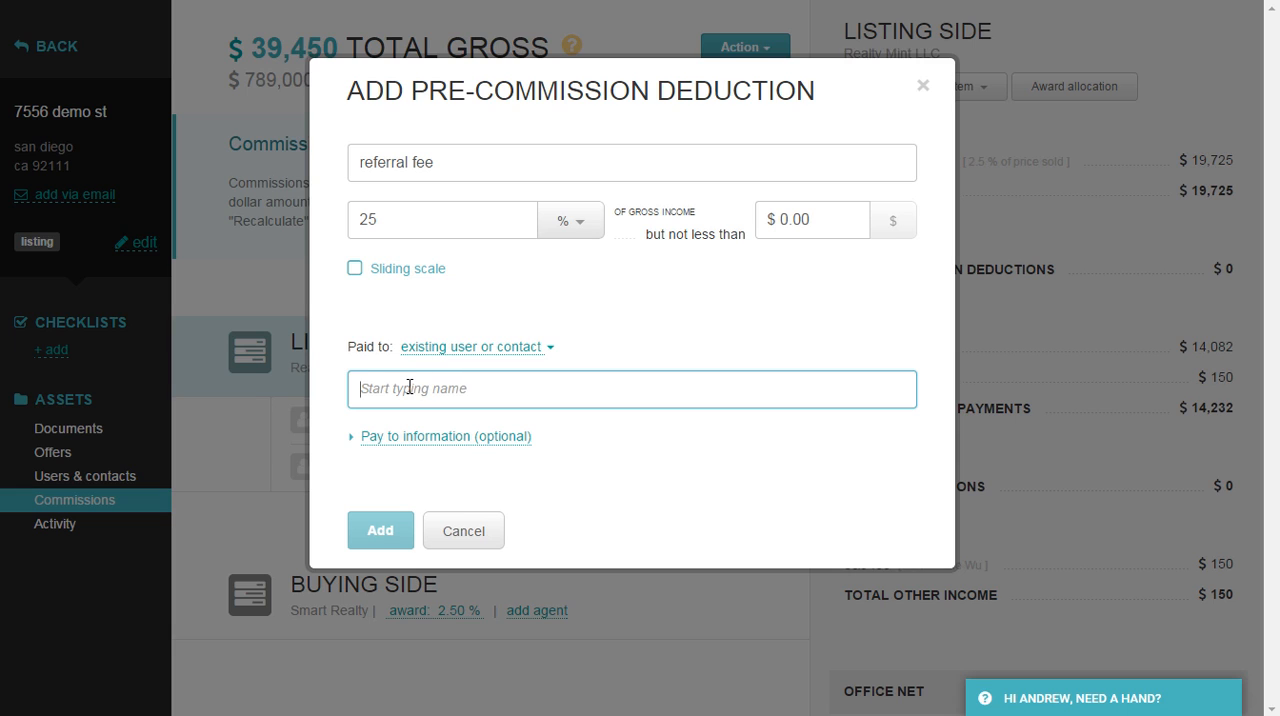
text(john)
drag(413, 390, 309, 391)
key(BackSpace)
text(ste)
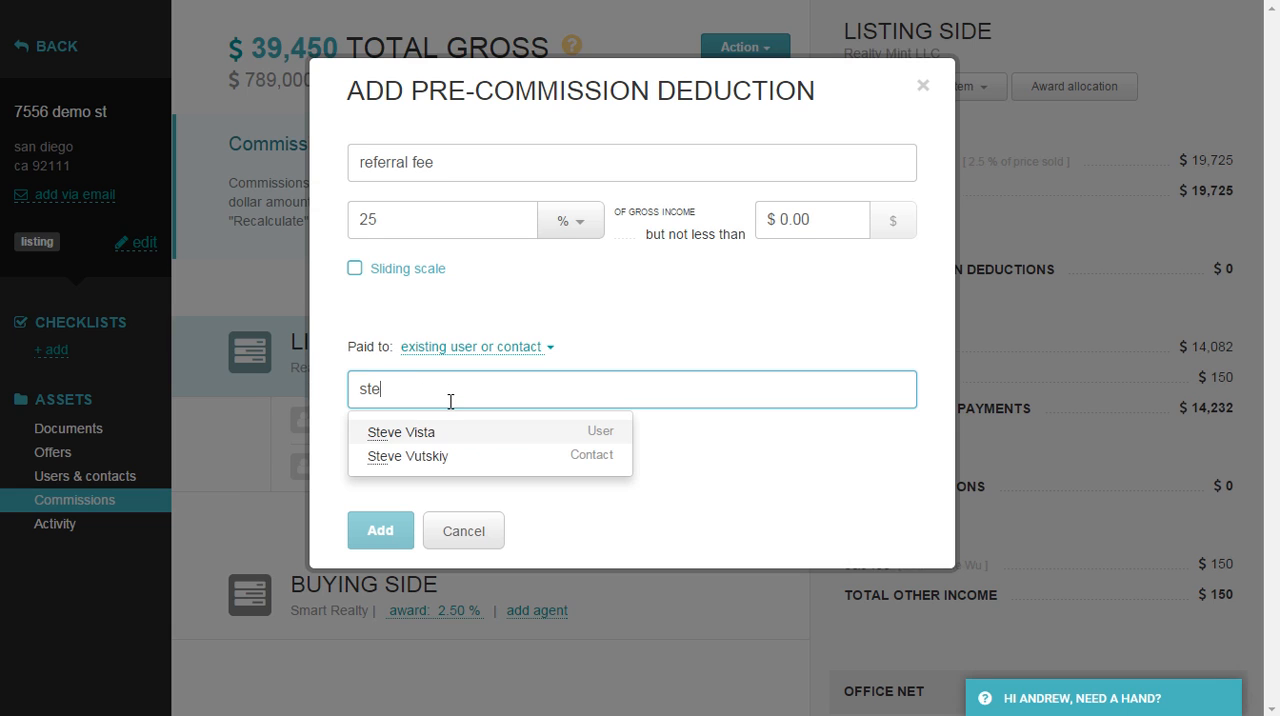
click(437, 459)
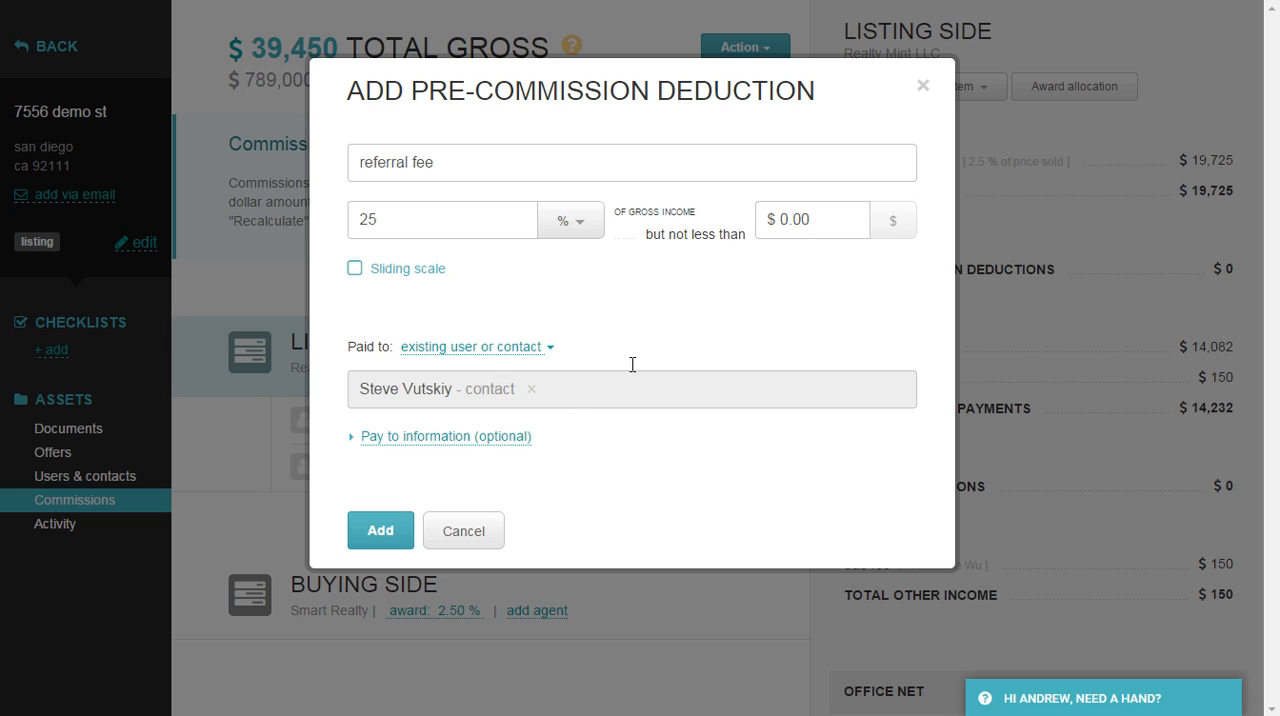
click(386, 538)
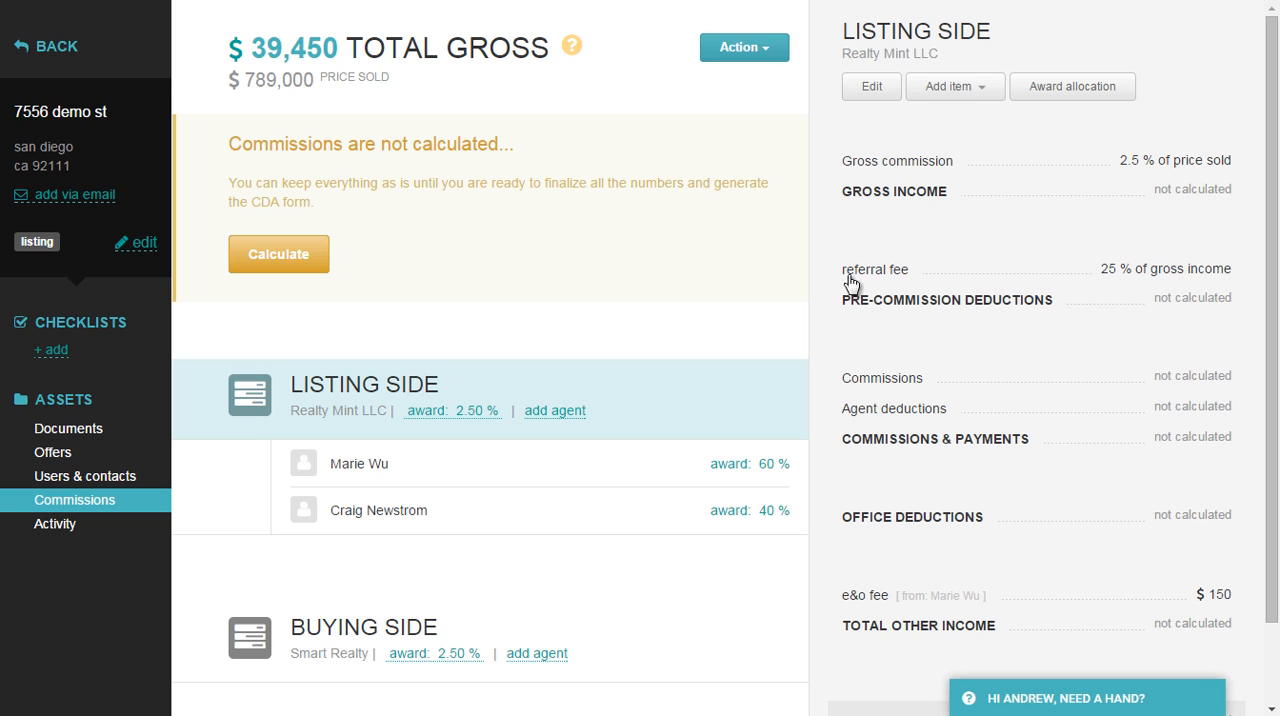
Calculate the transaction's commissions with the referral fee, review both listing agents' breakdowns, and return to the listing side.
click(304, 258)
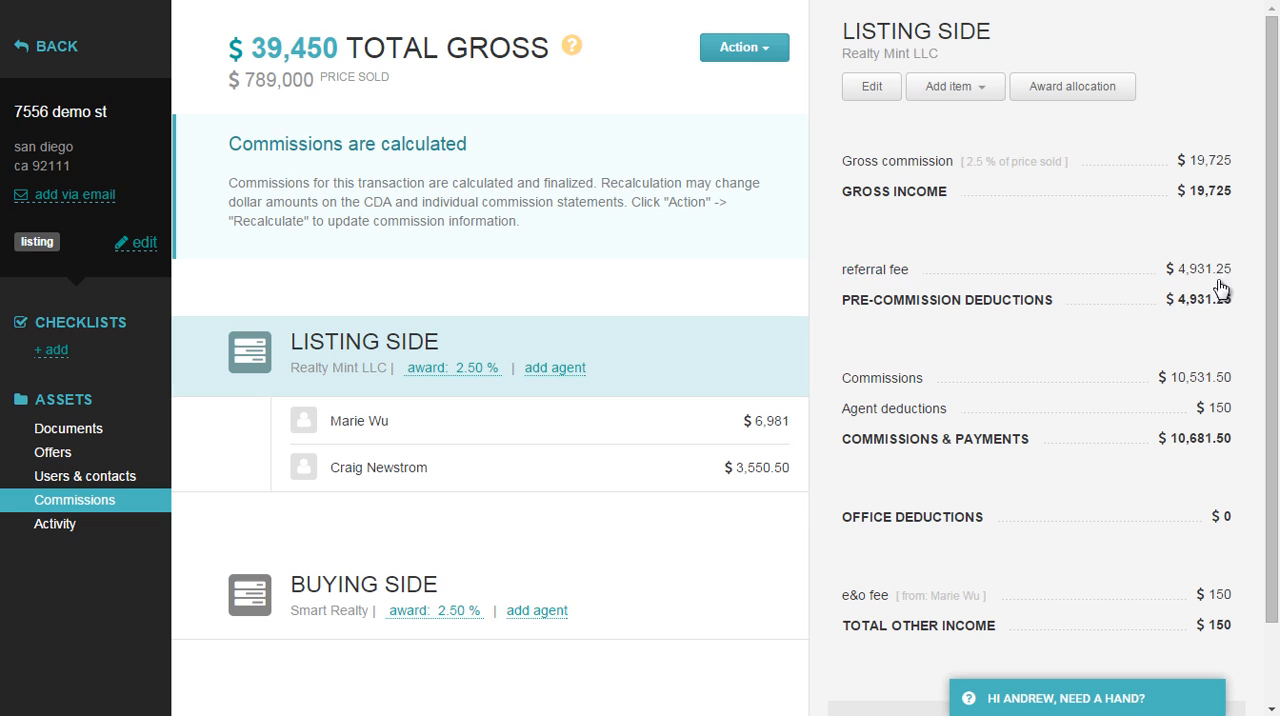
click(702, 436)
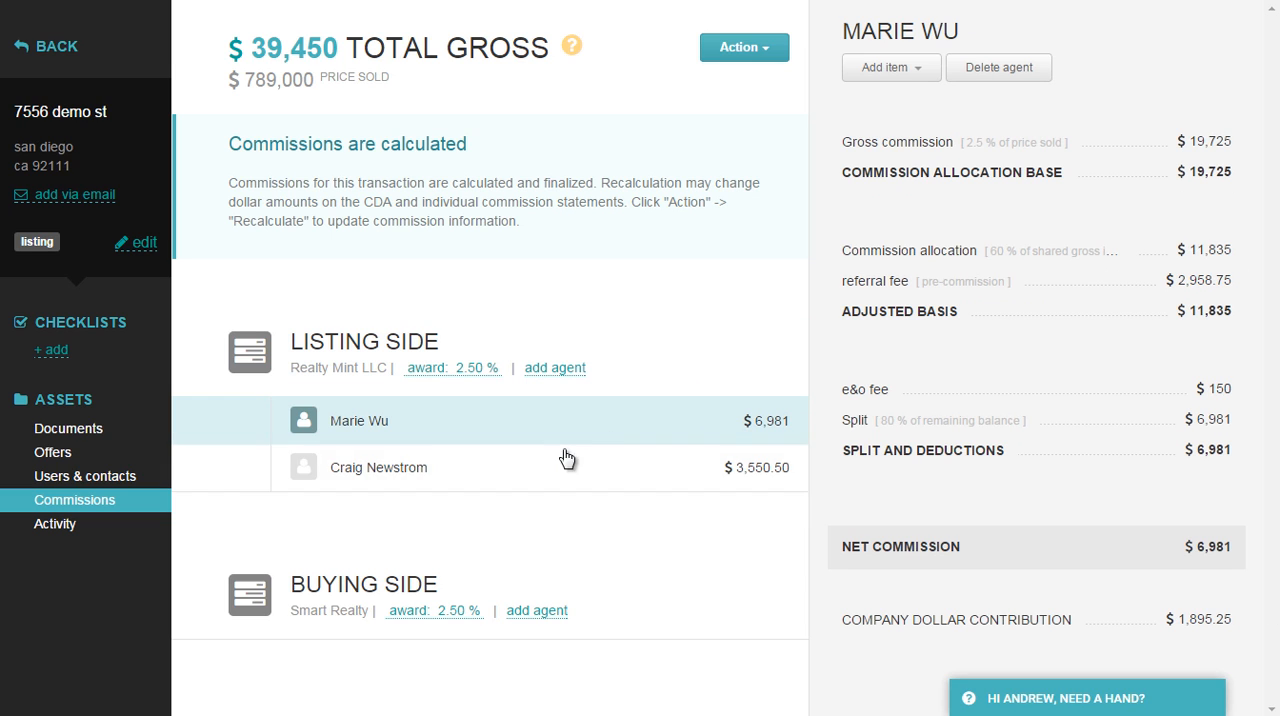
click(716, 474)
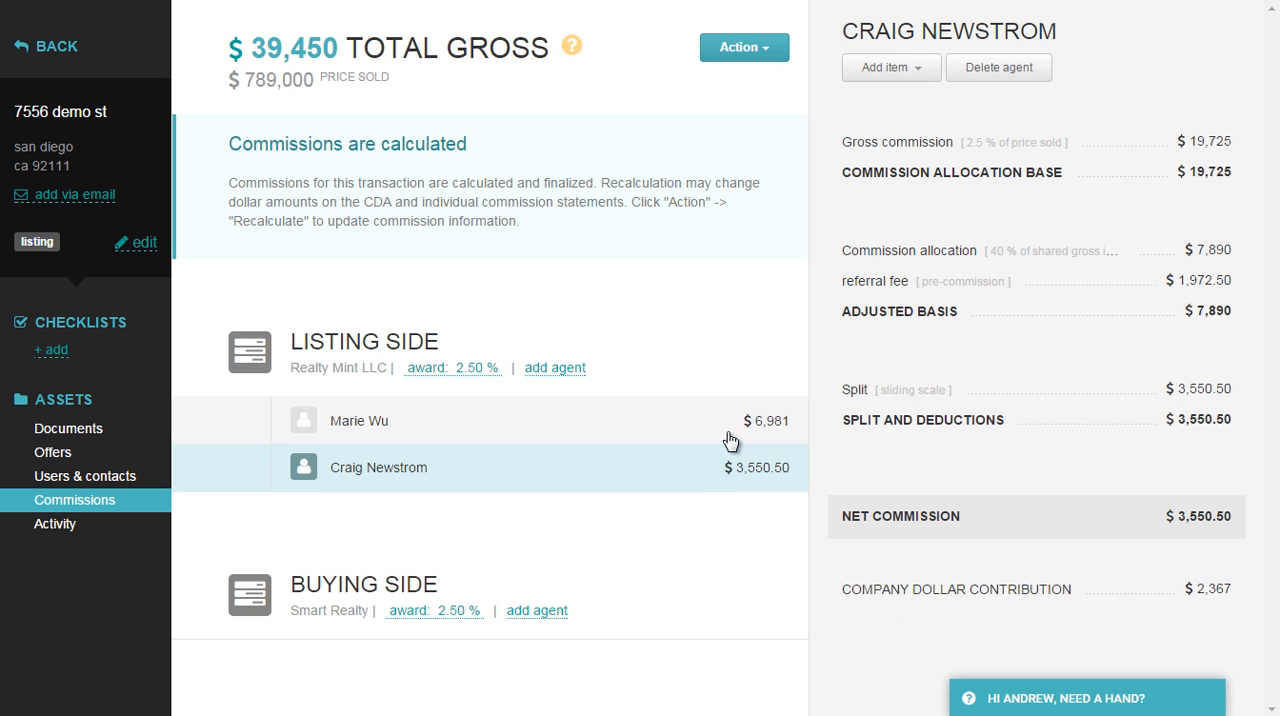
click(734, 428)
click(740, 380)
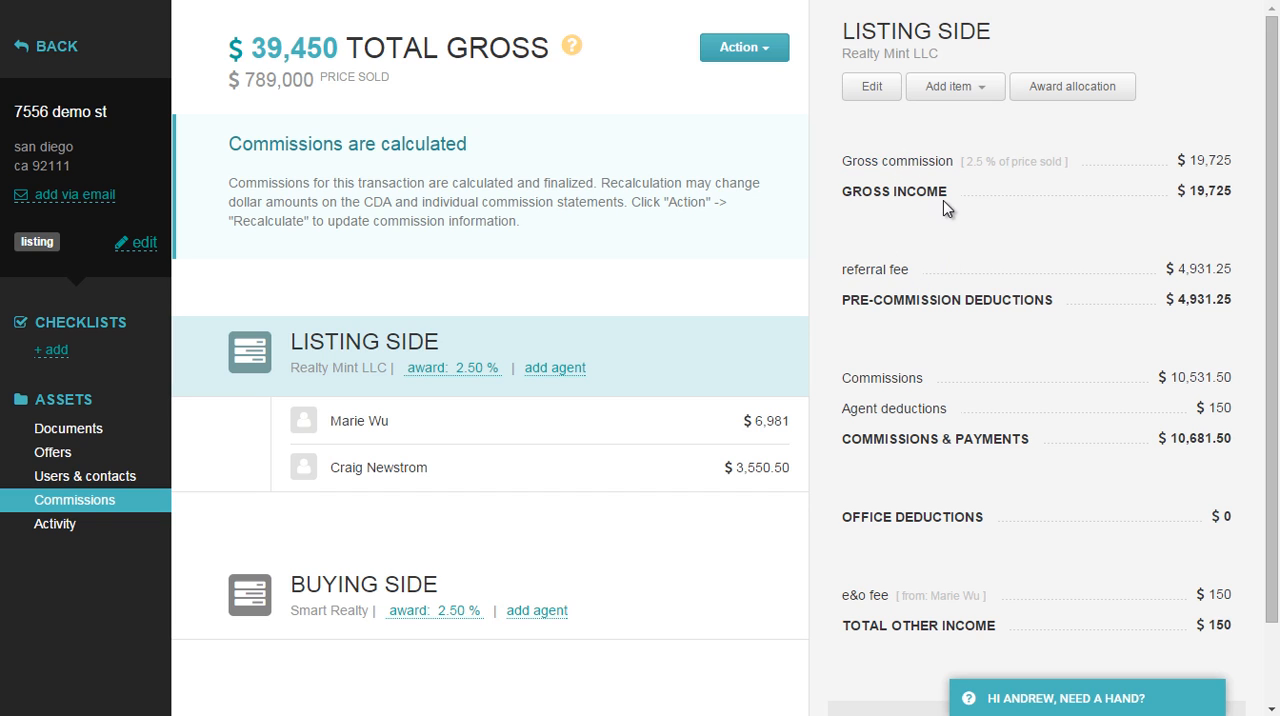
click(957, 89)
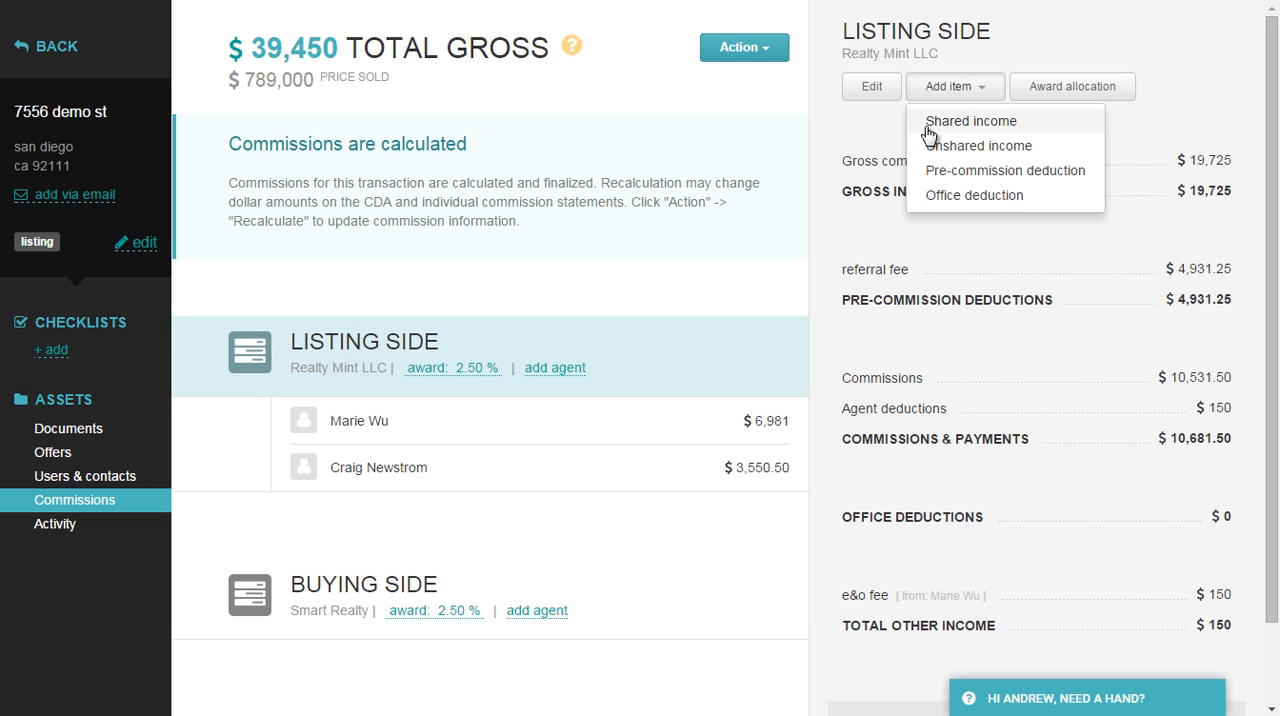
click(862, 238)
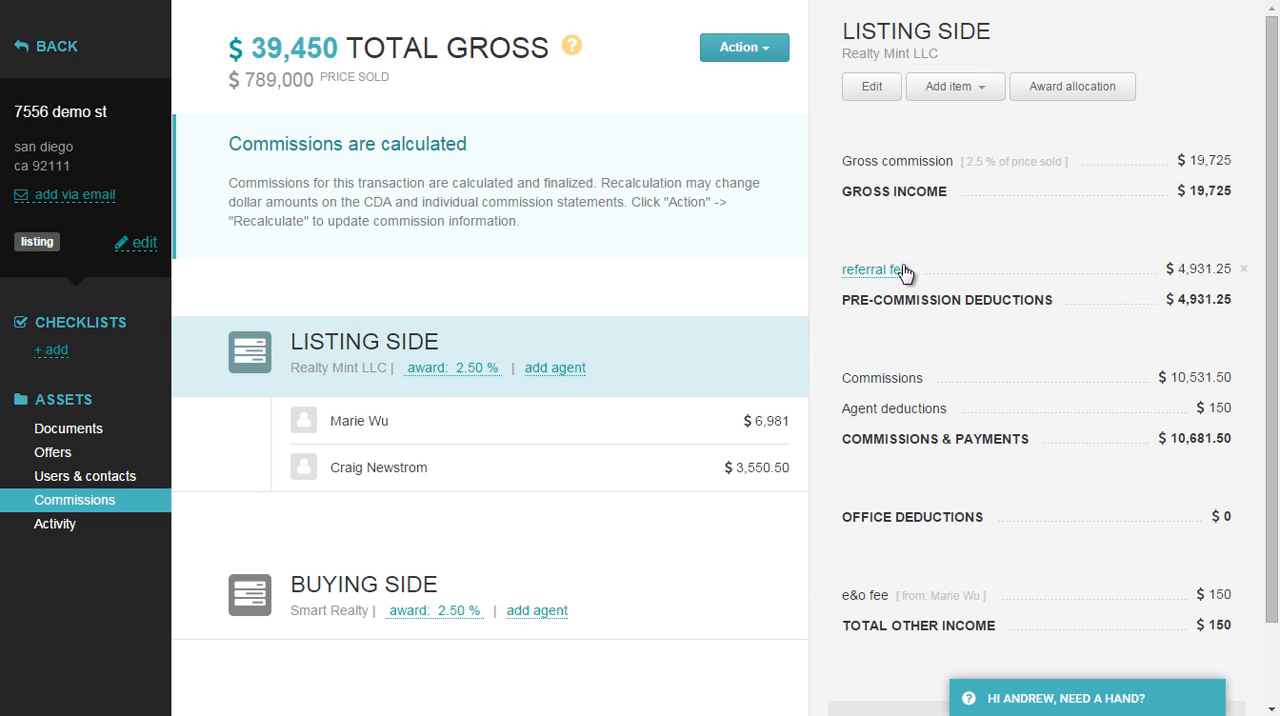
click(972, 92)
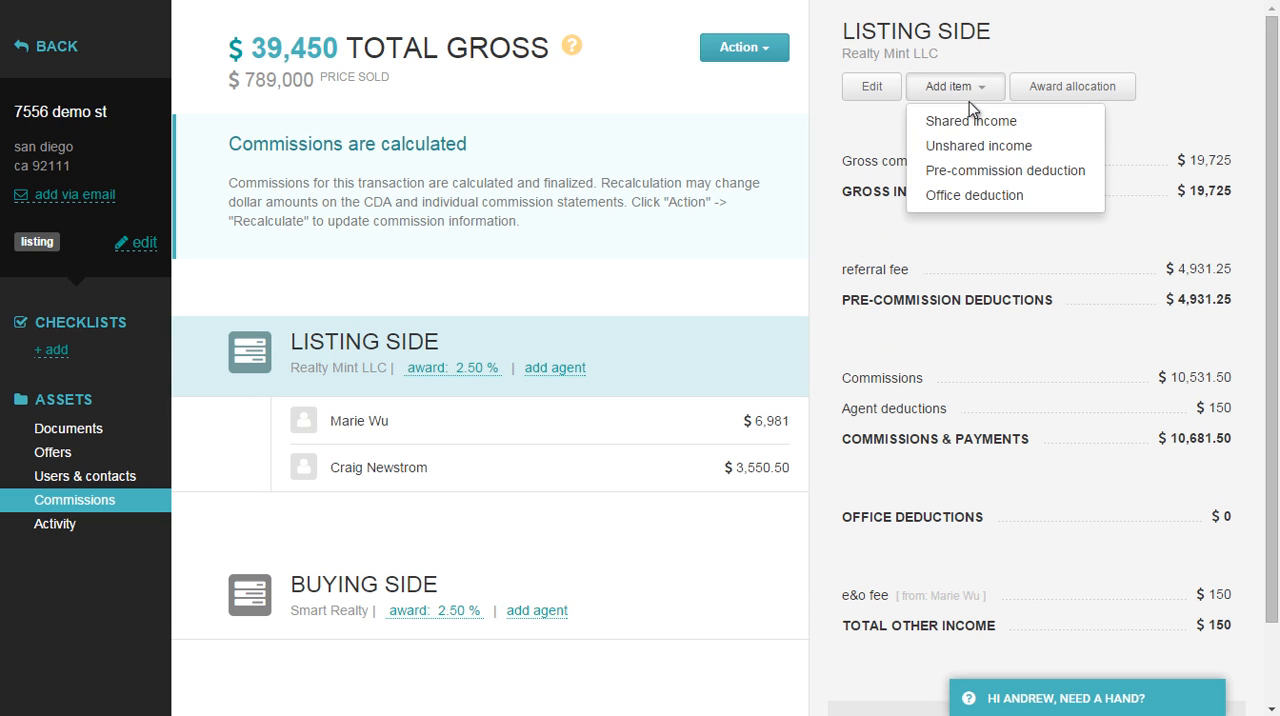
click(896, 150)
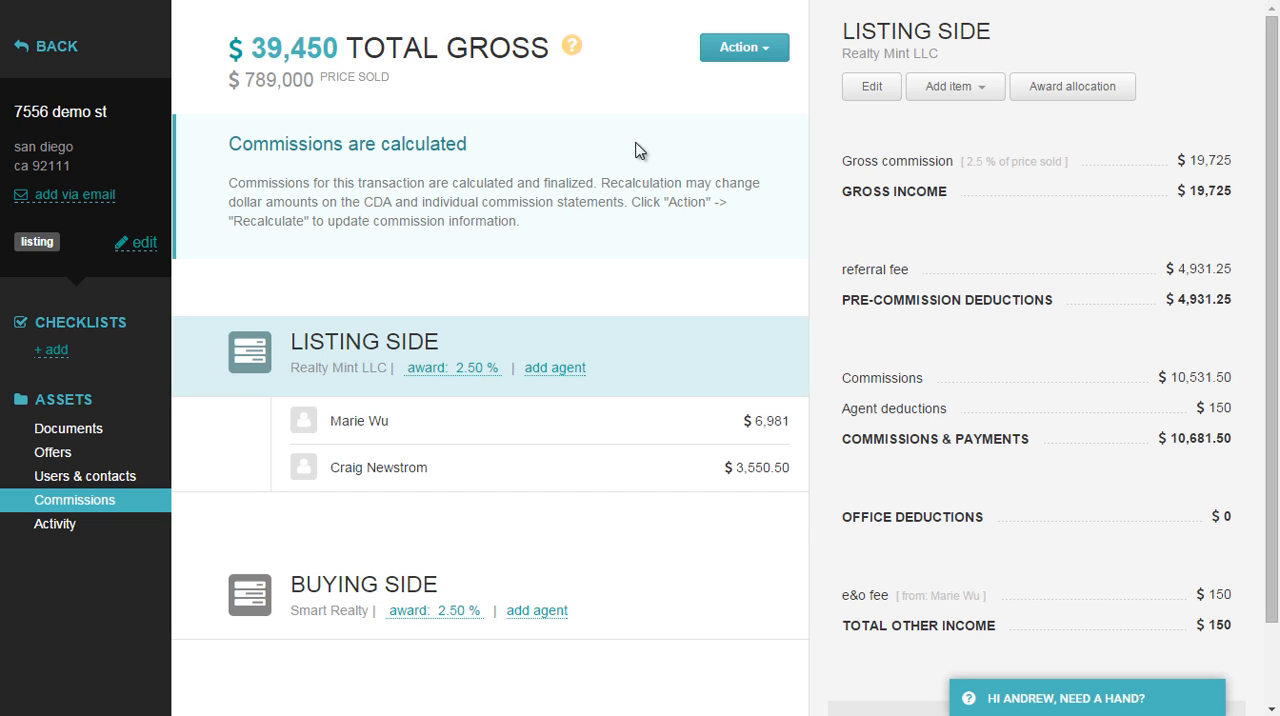
click(750, 50)
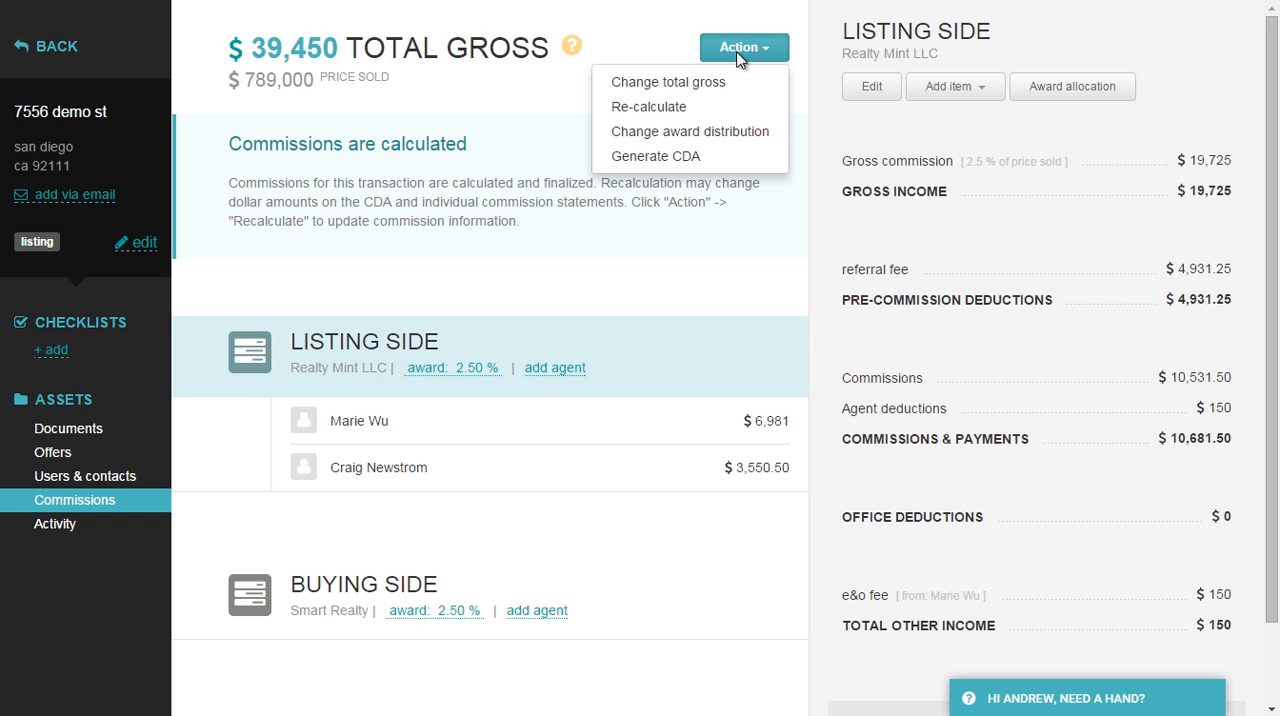
click(663, 205)
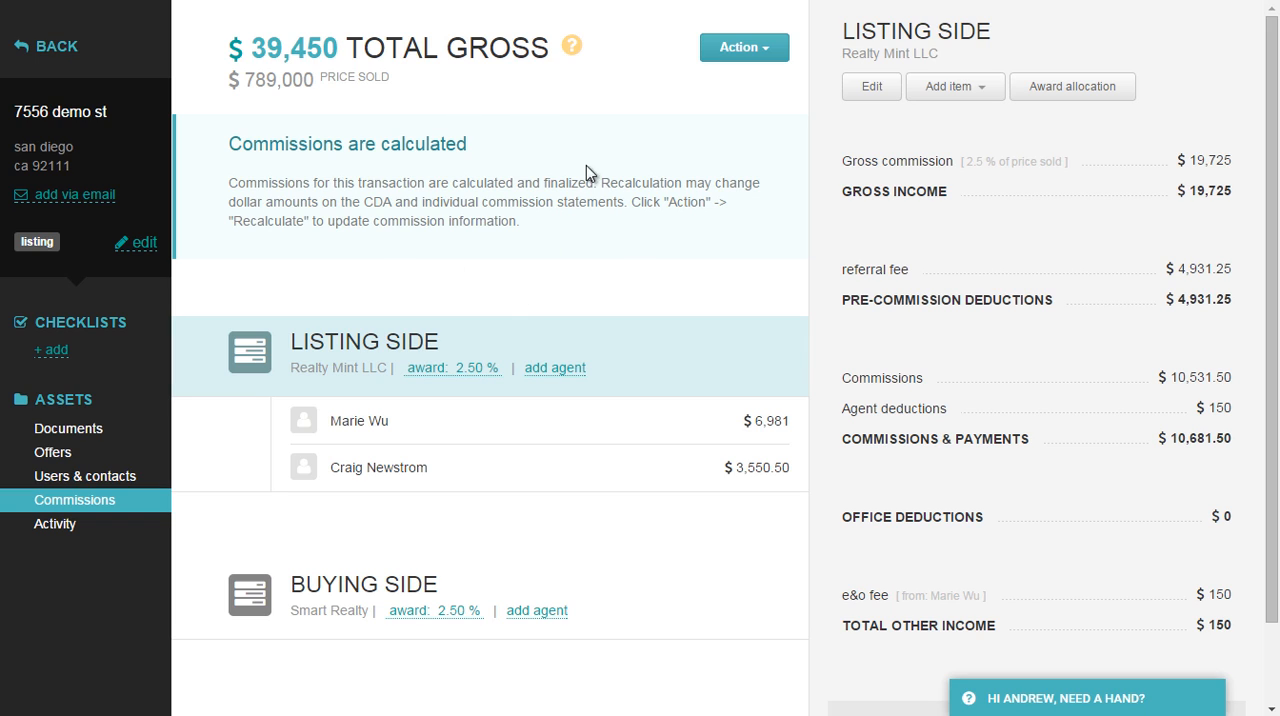
Generate the CDA form with all listed payments and contacts included and the instructions left blank.
click(742, 48)
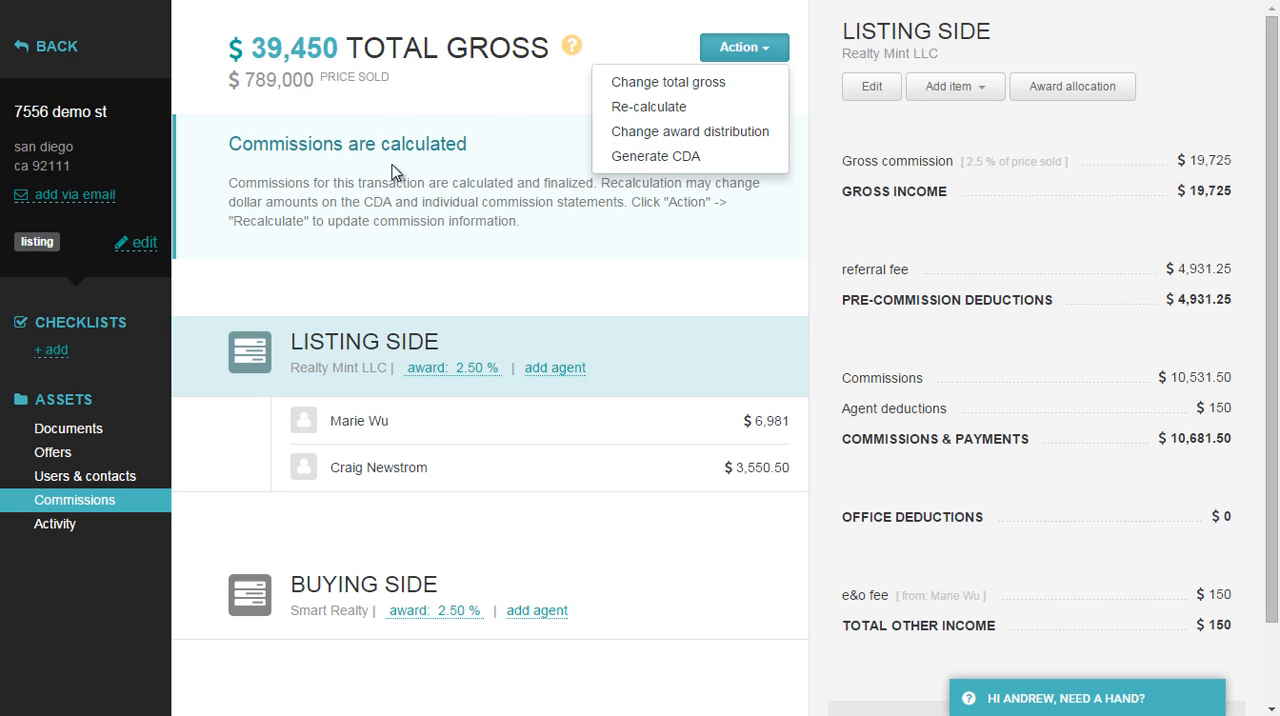
click(656, 162)
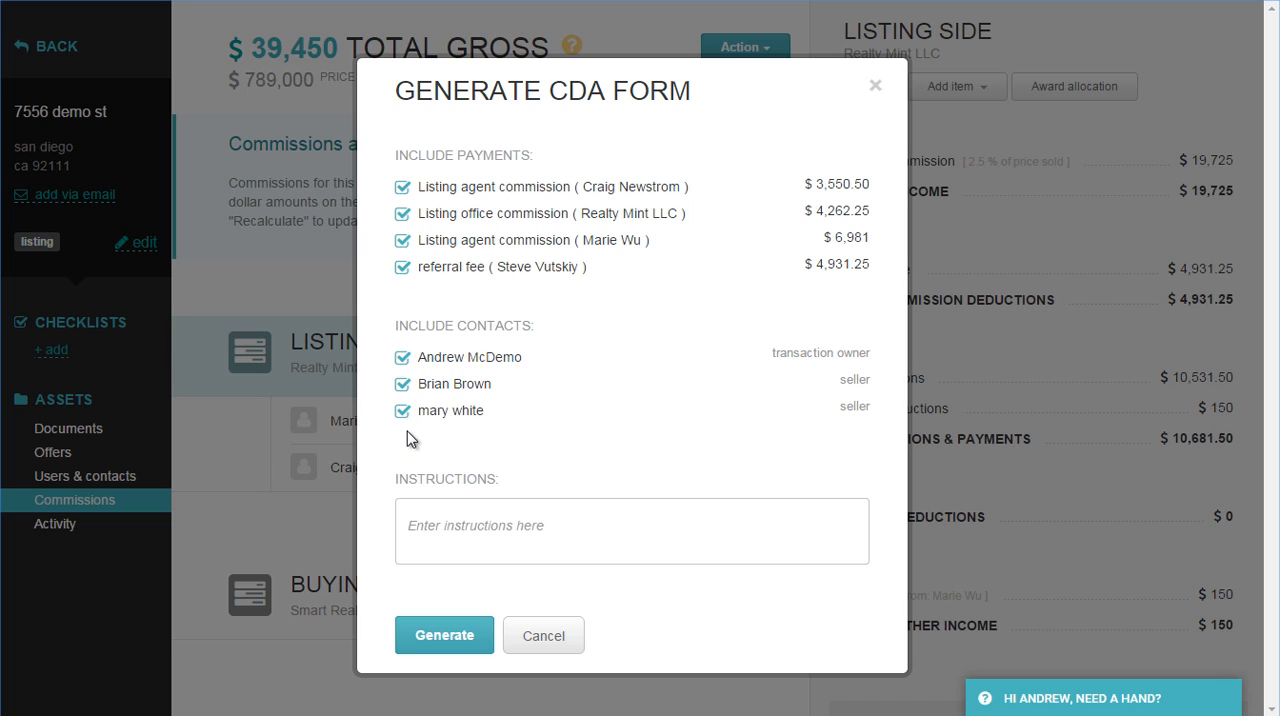
click(441, 520)
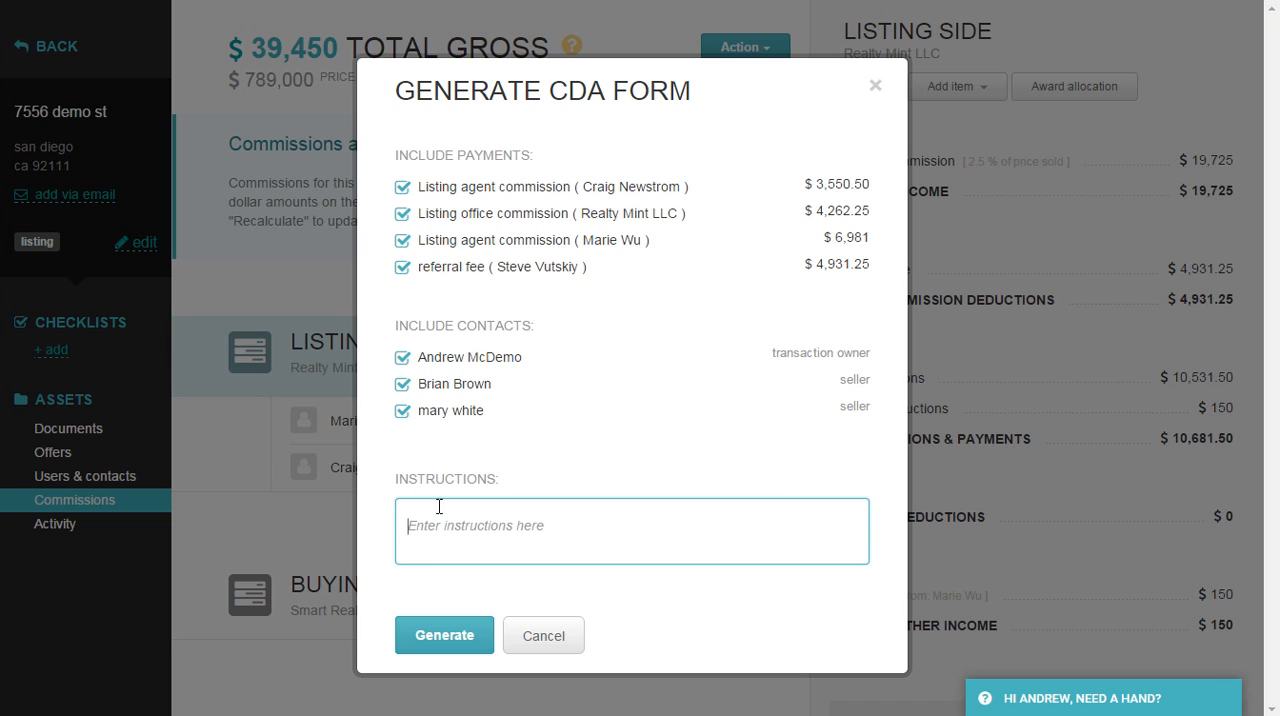
click(445, 640)
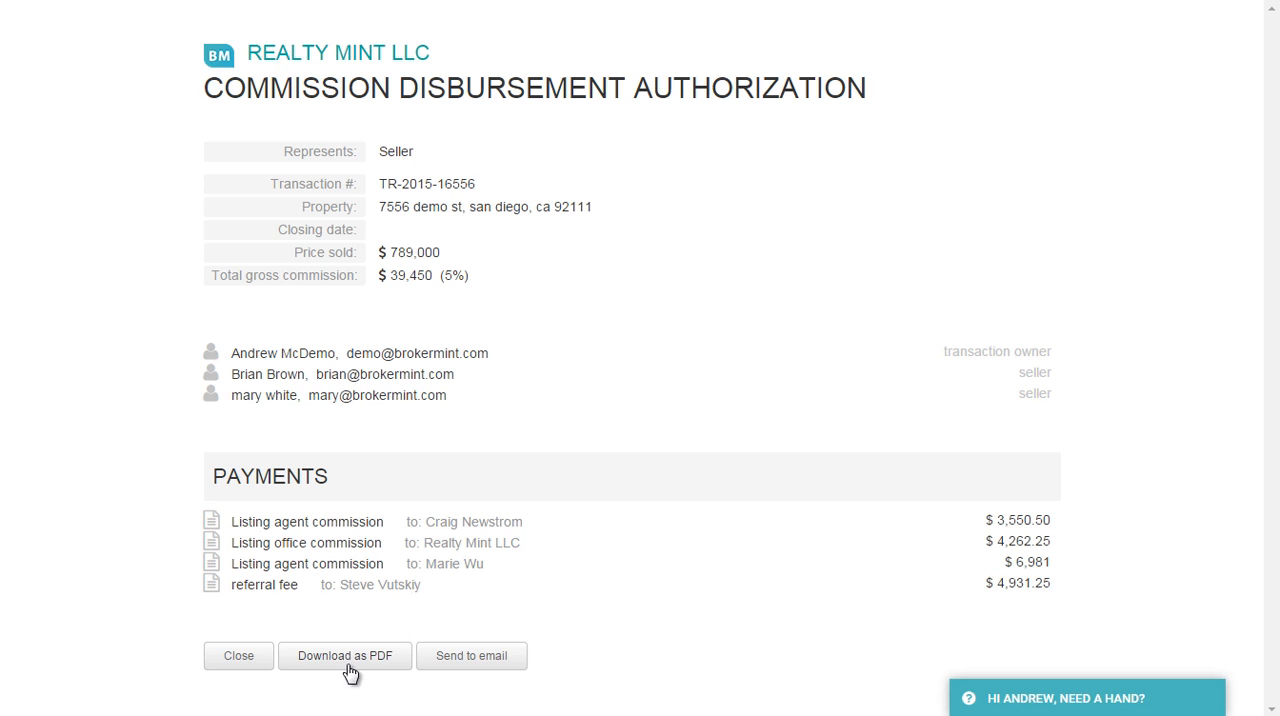
View the options for emailing the CDA form without sending it, and close the form to return to the commissions.
click(480, 664)
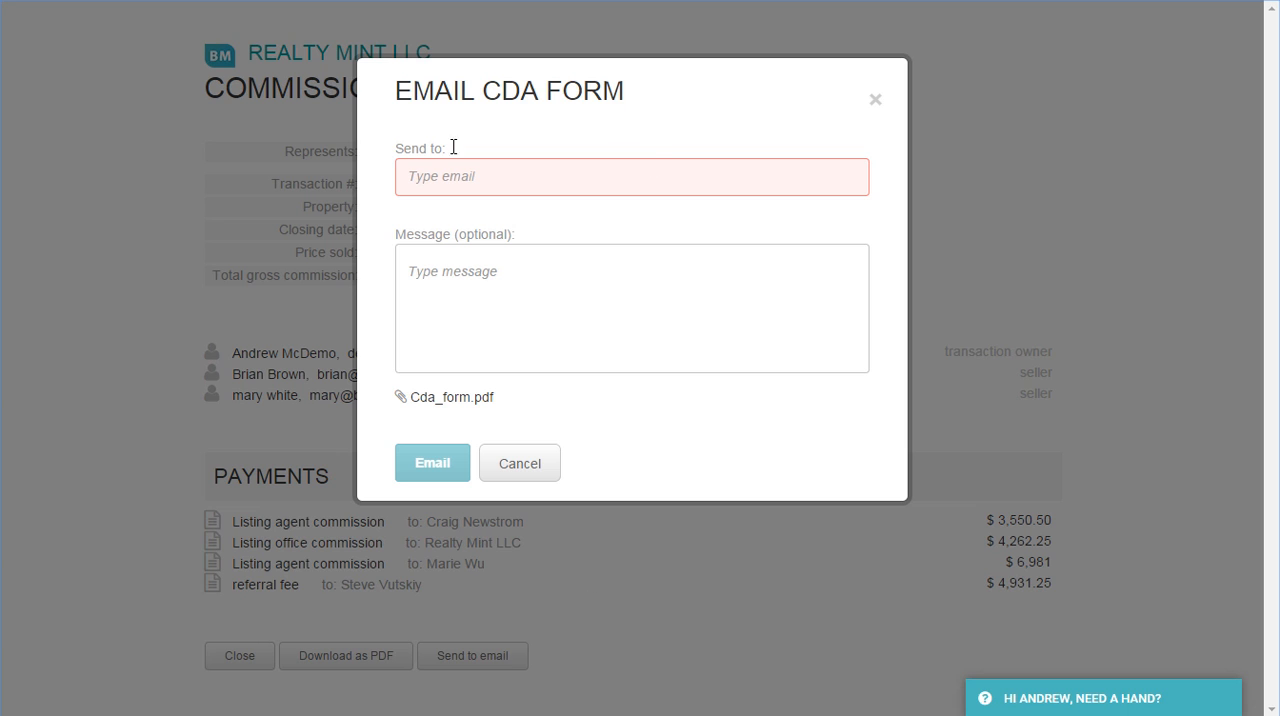
click(519, 464)
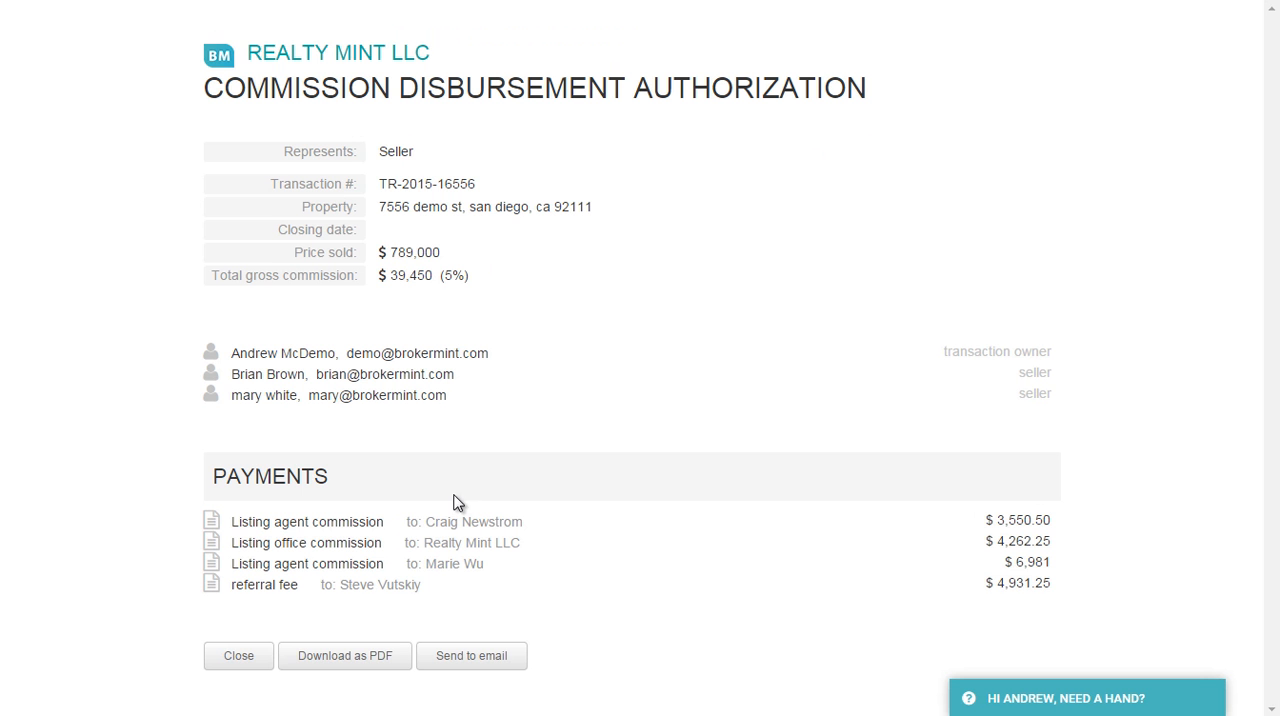
click(250, 662)
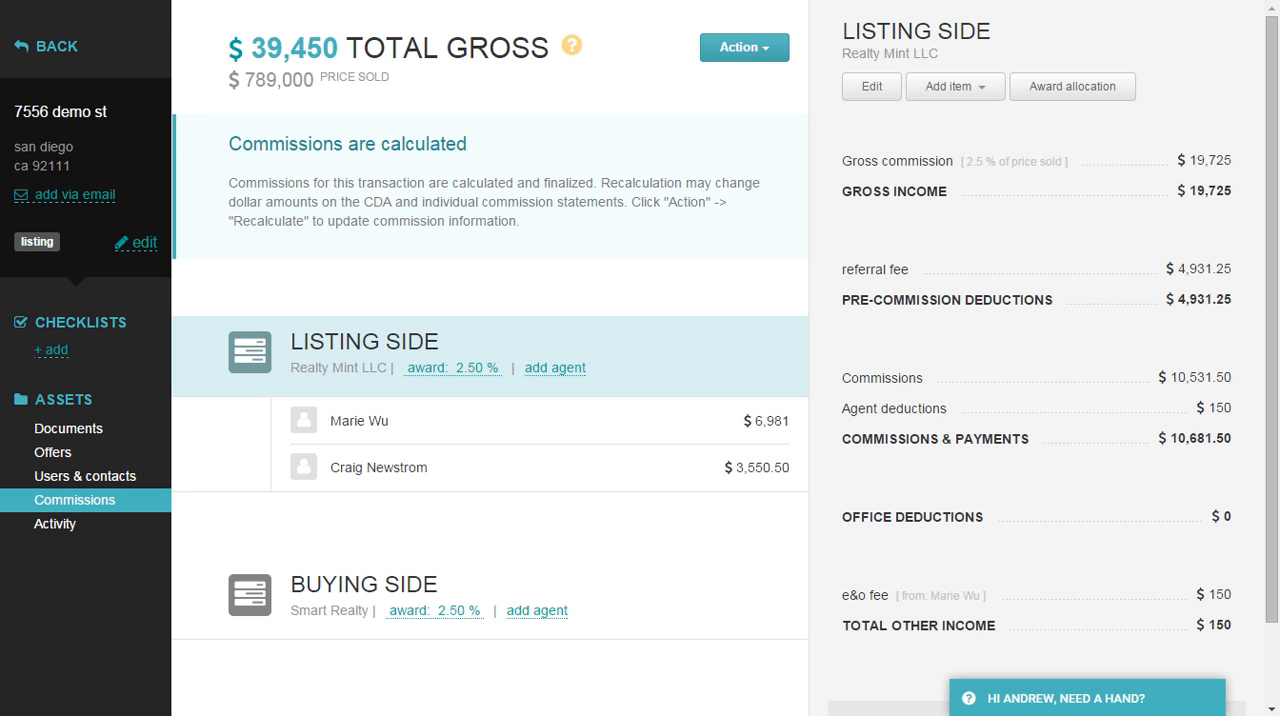
key(alt+Tab)
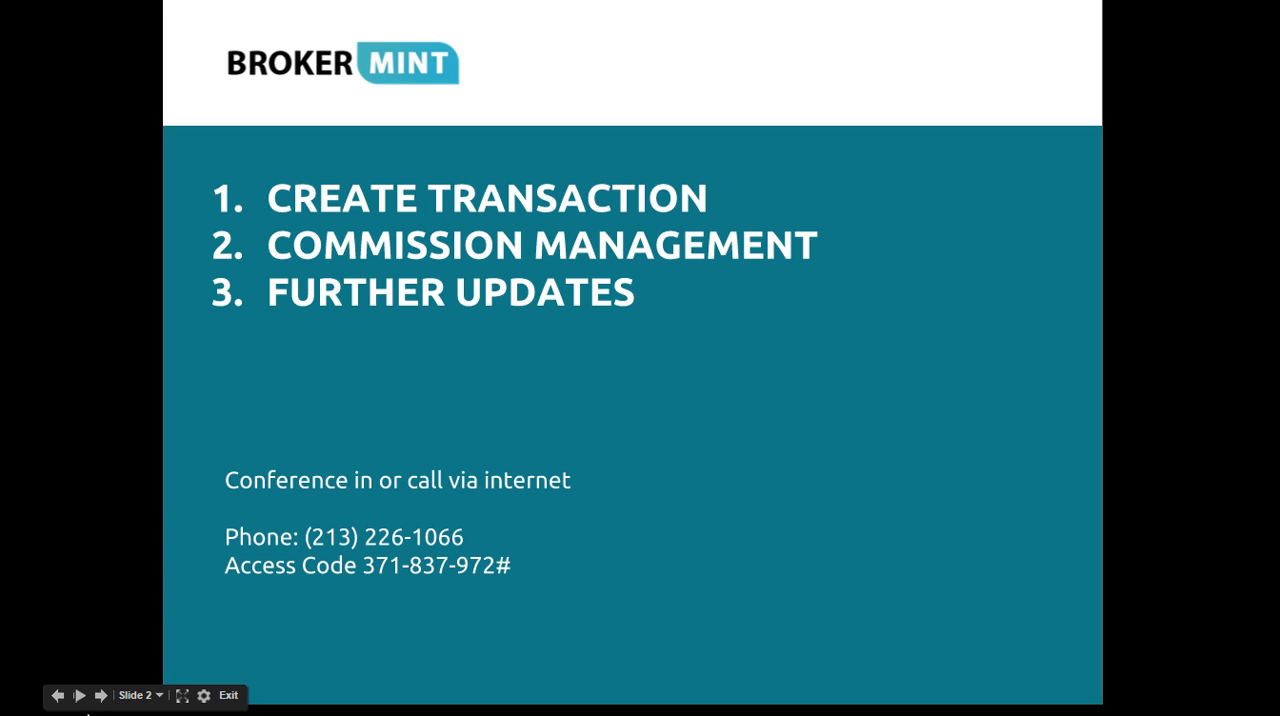
click(100, 696)
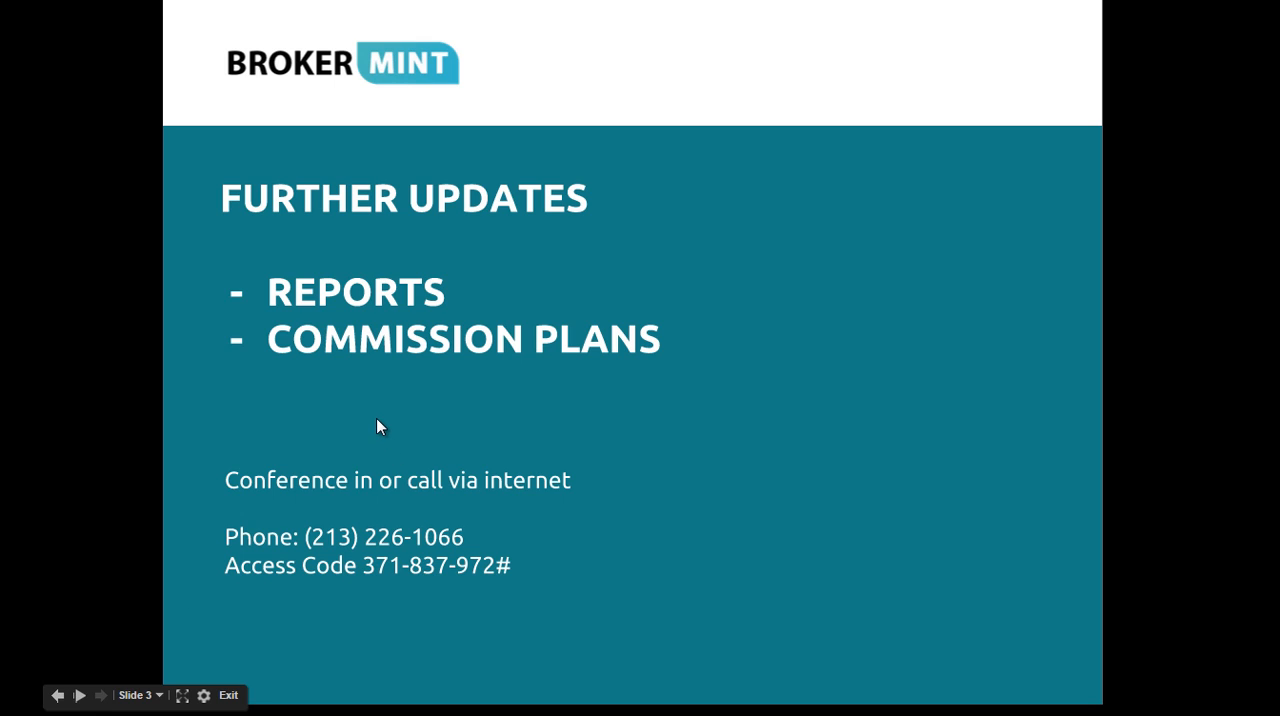